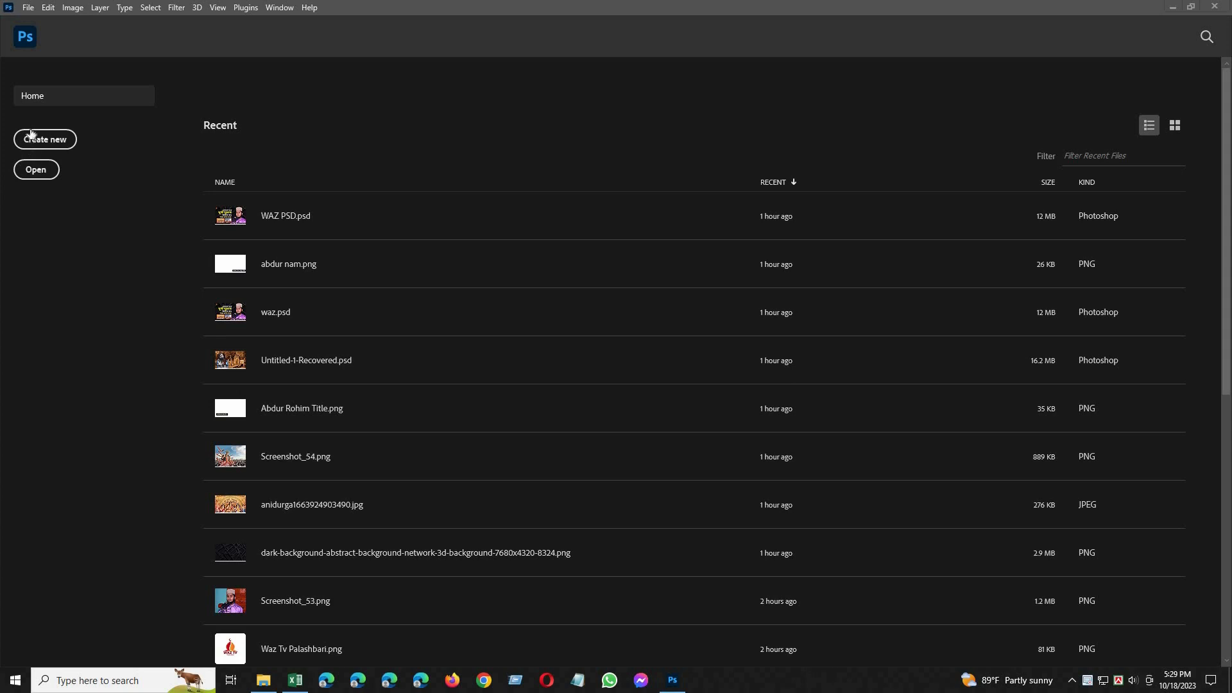
Create a new 1920 x 1080 px document at 300 ppi with a white background and unlock its background layer
left_click(34, 140)
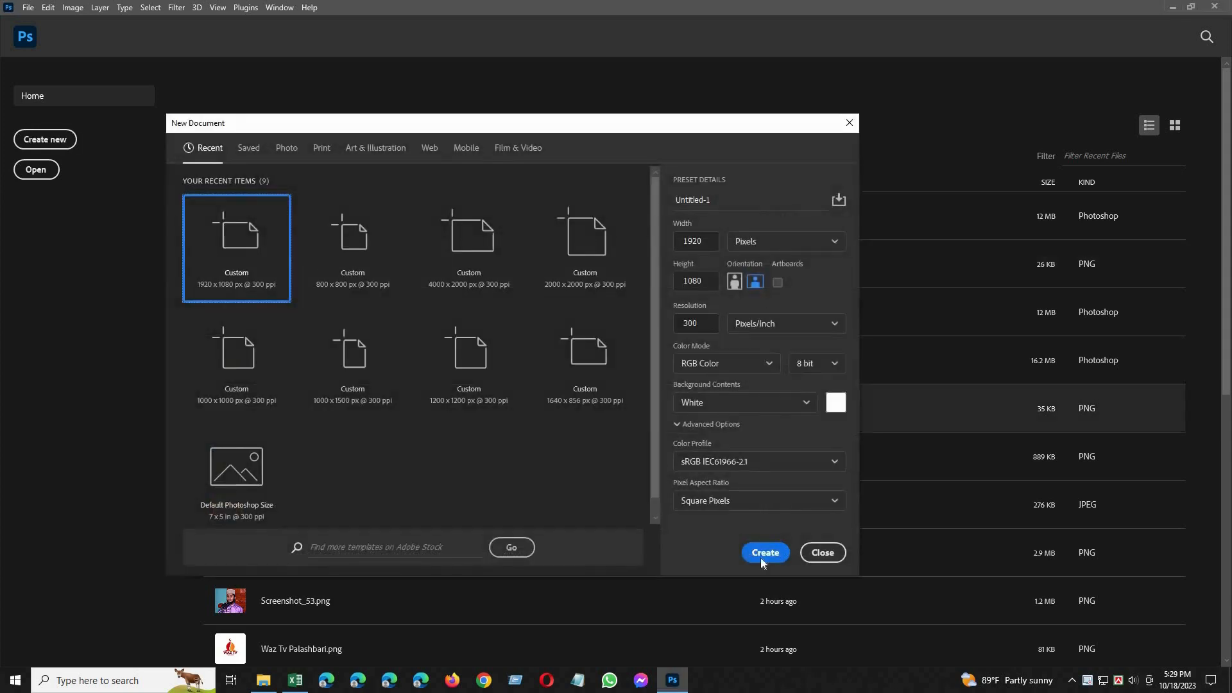
left_click(763, 553)
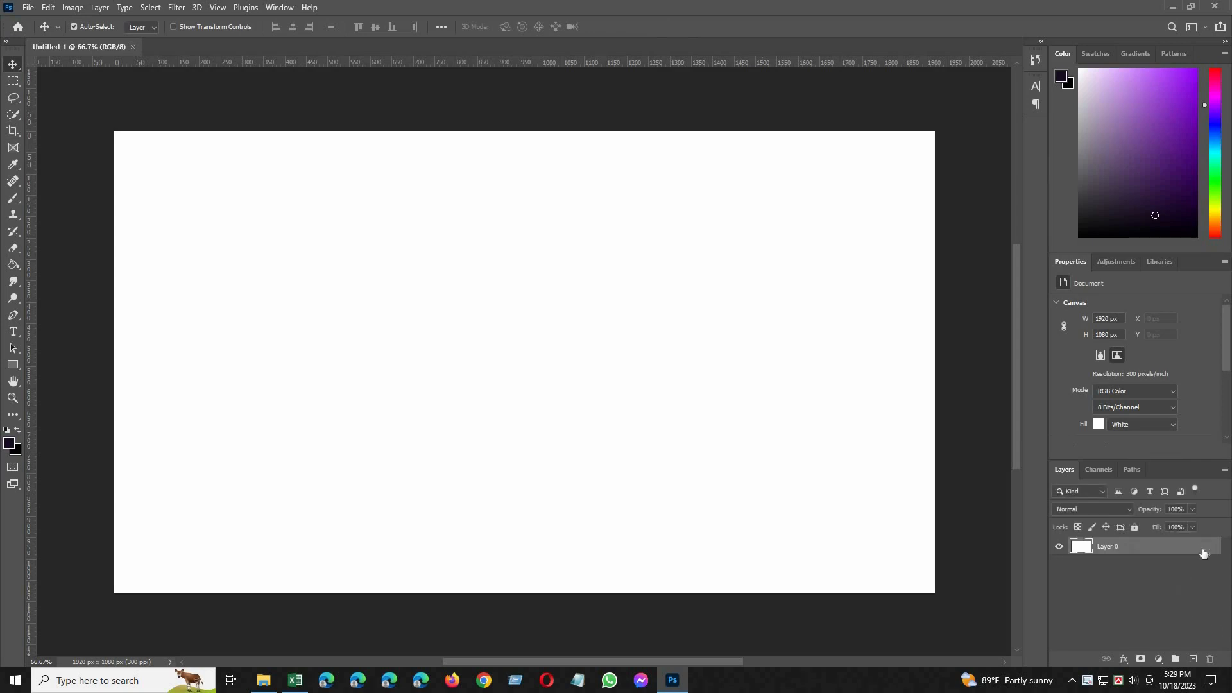
left_click(1206, 548)
Set the foreground colour to black and fill the whole background layer with it
key("n")
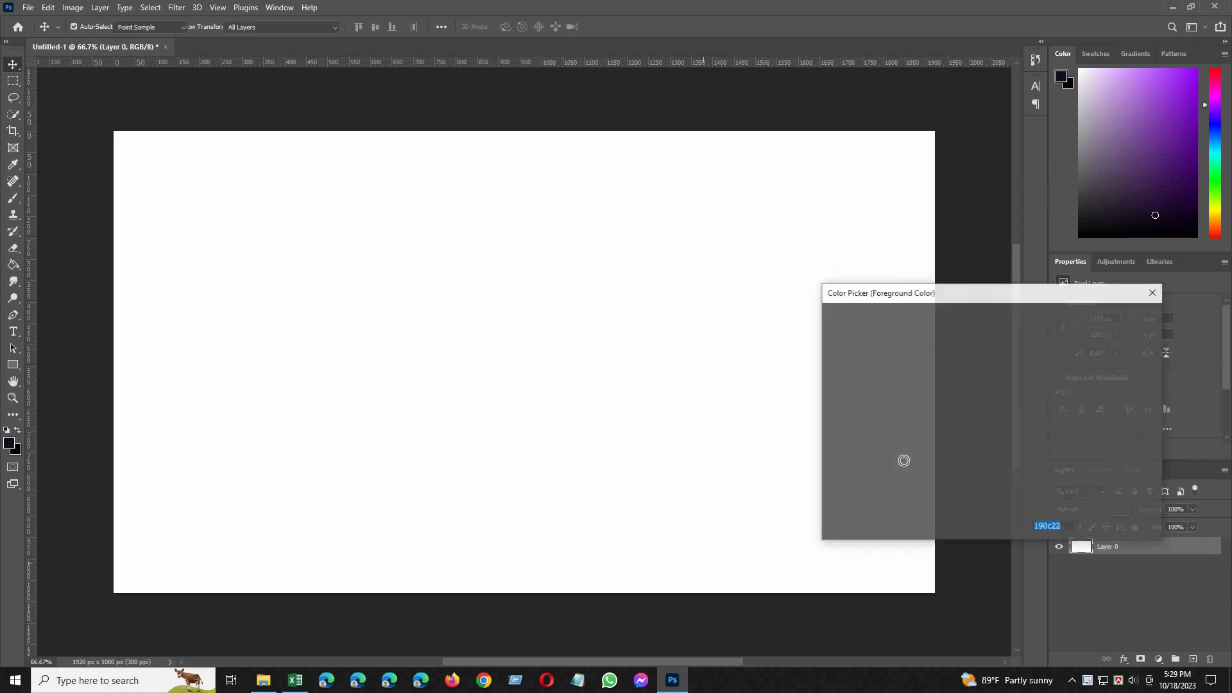
left_click(1100, 321)
key("v")
key("g")
left_click(751, 333)
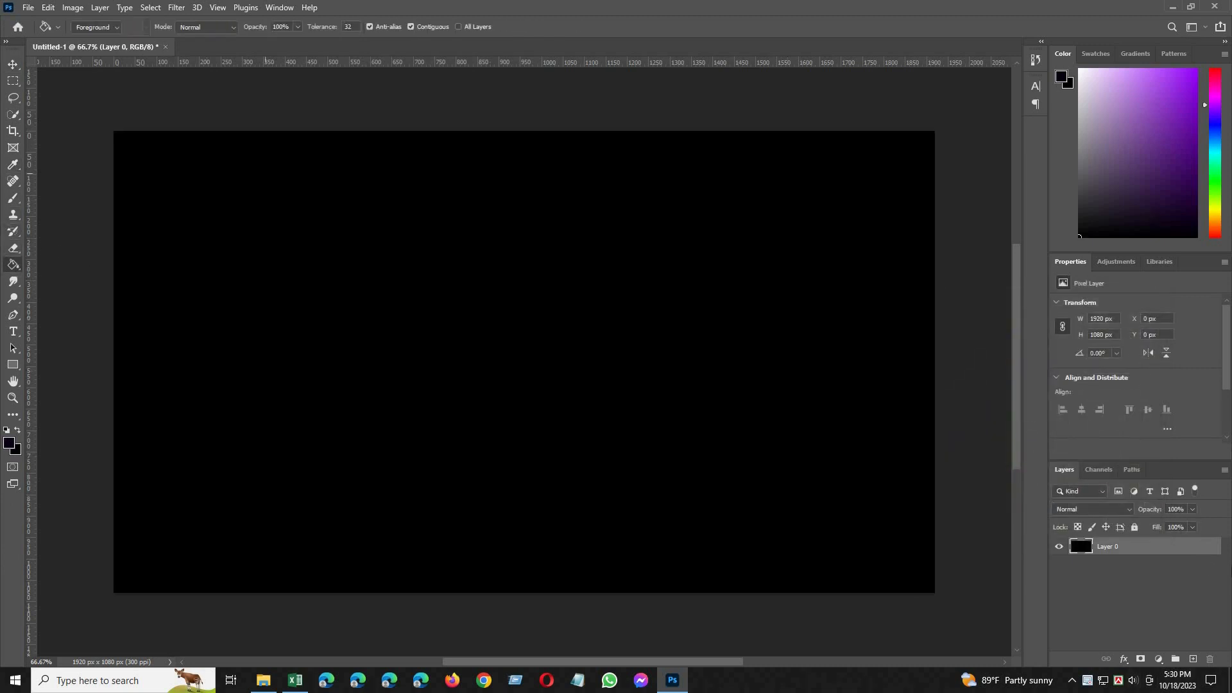
Add the yellow Bangla text "রাব্বী" on the canvas in SutonnyMJ Bold at 30 pt
key("t")
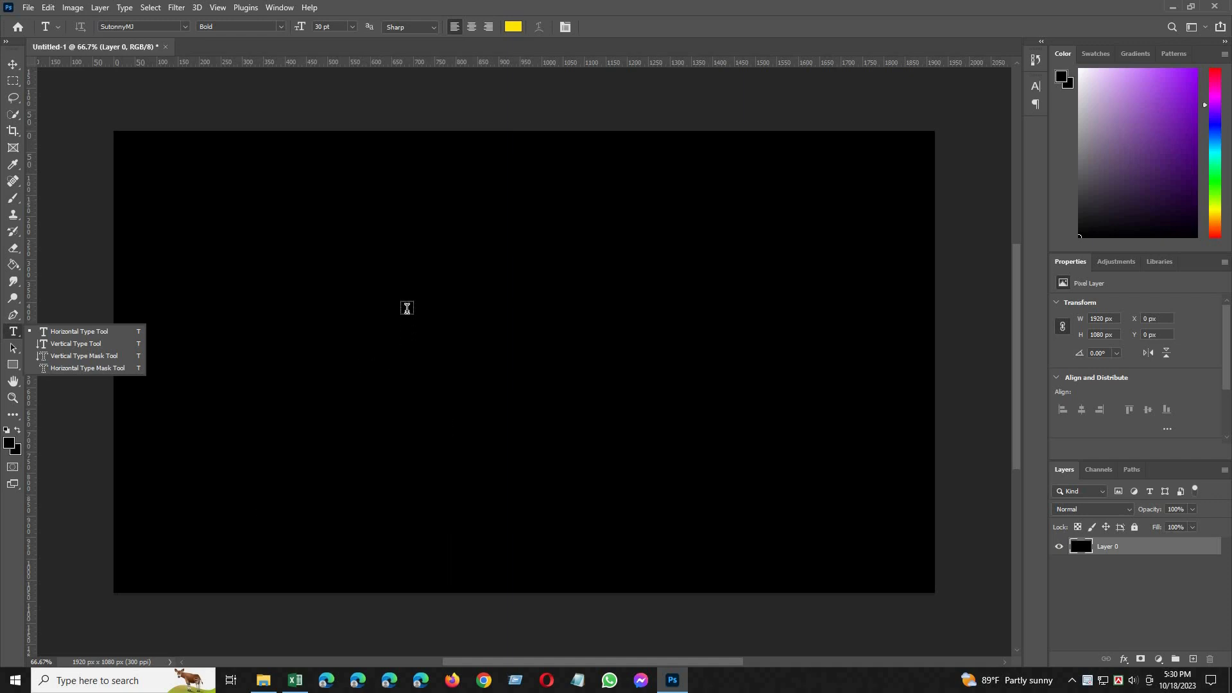
left_click(405, 308)
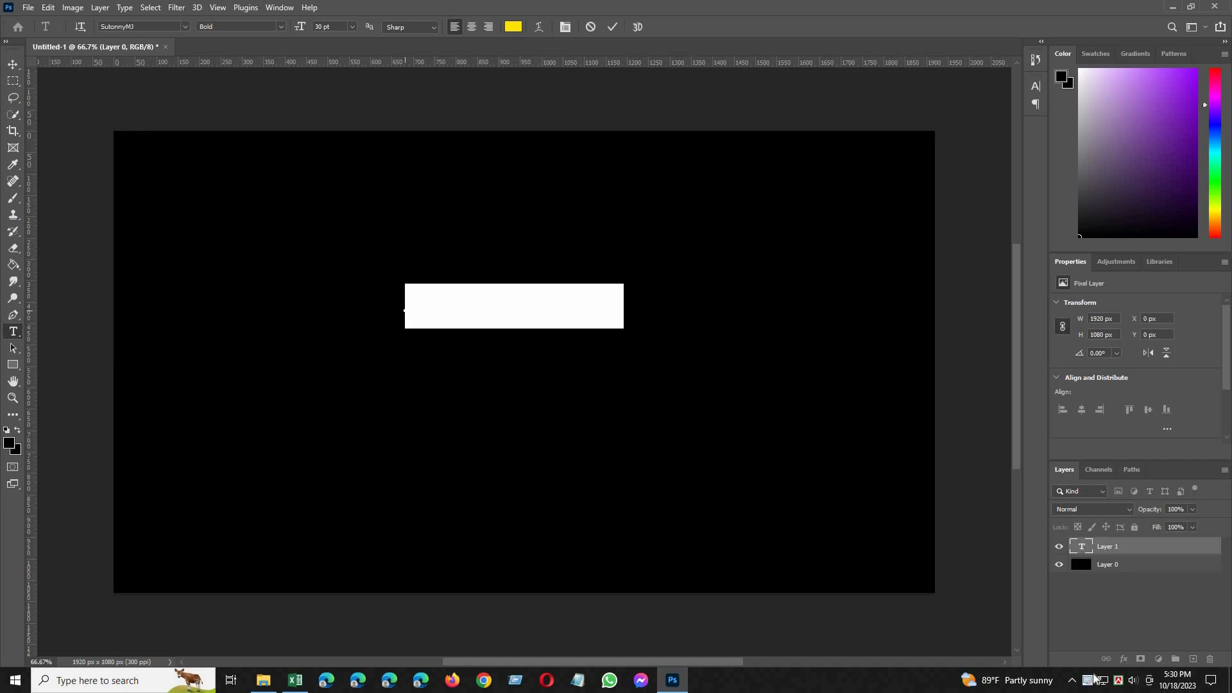
left_click(1118, 680)
right_click(1115, 678)
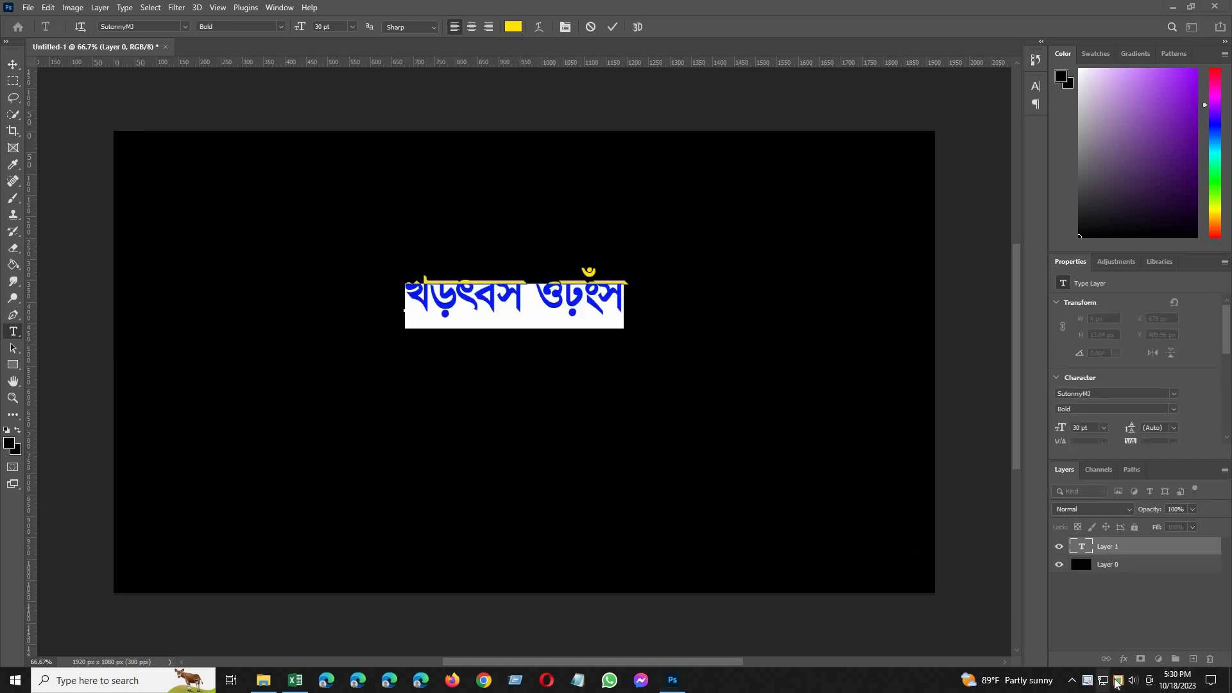
left_click(1053, 621)
triple_click(545, 293)
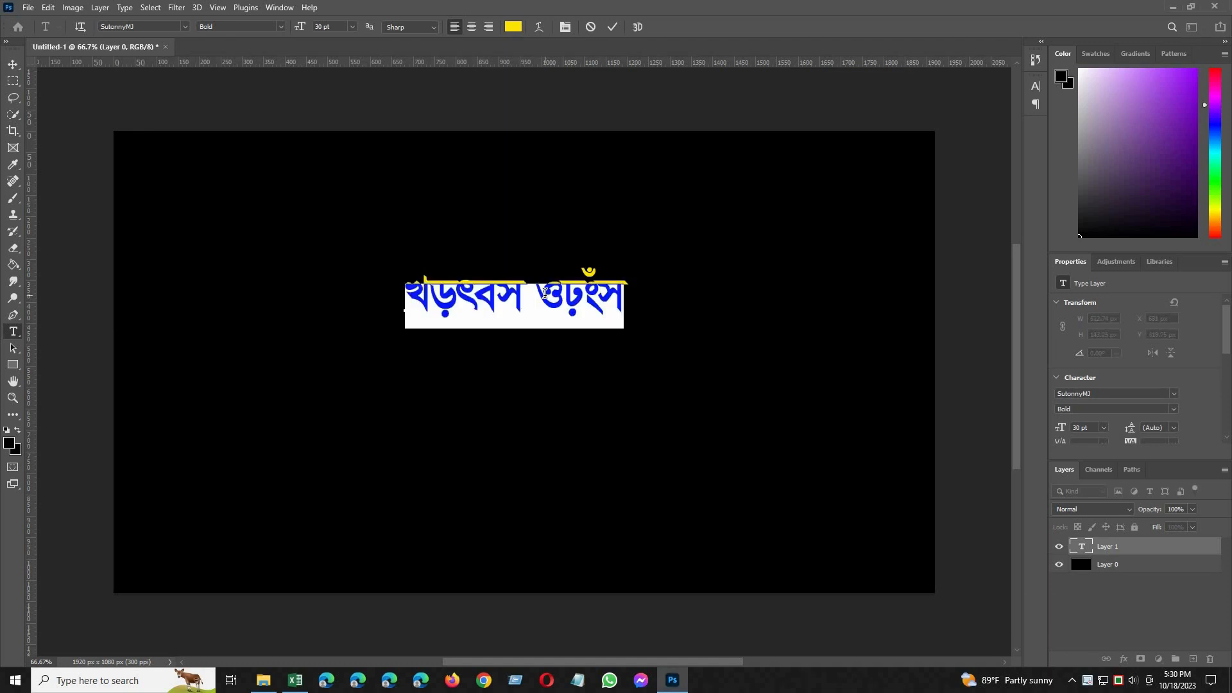
type("jf")
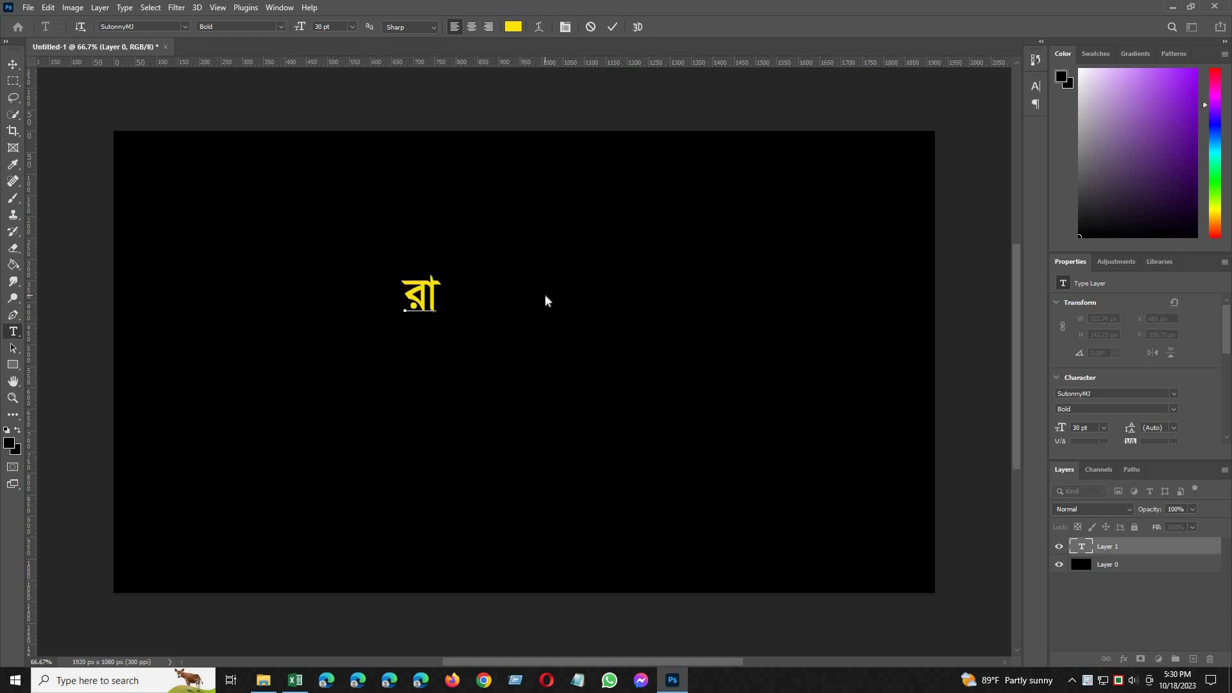
type("hghD")
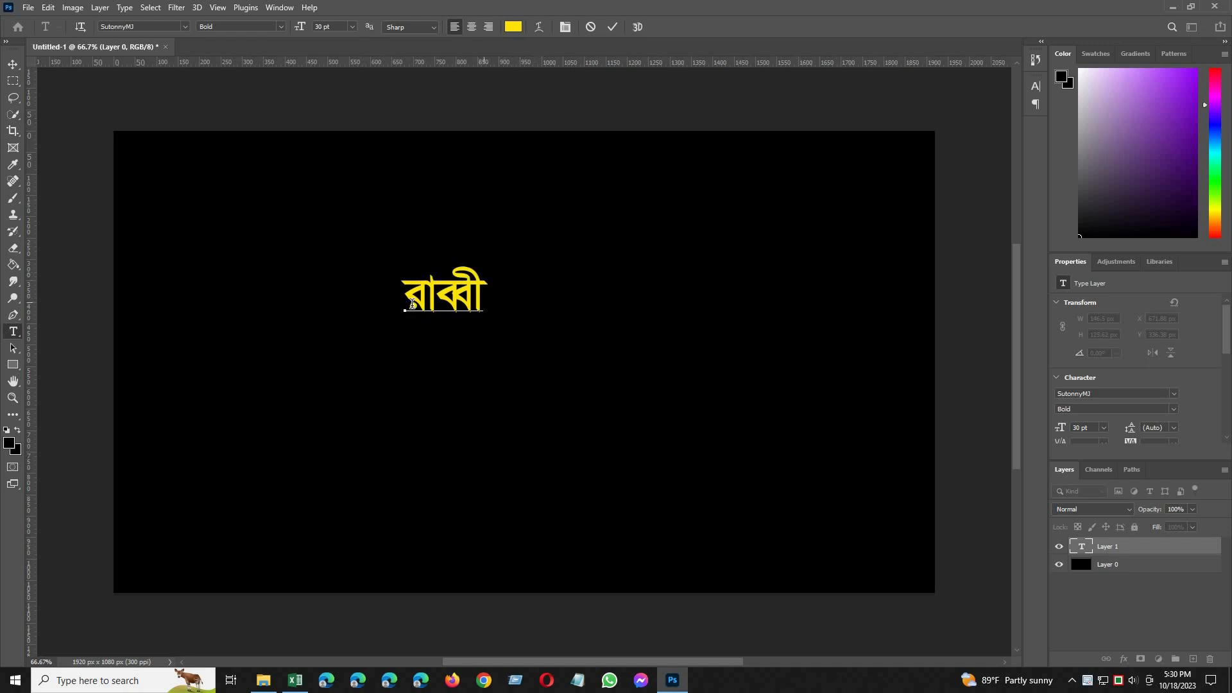
Change the font of "রাব্বী" to Li Bijoy Irsha ANSI V2 and shift the text to just above the canvas centre
key("ctrl+a")
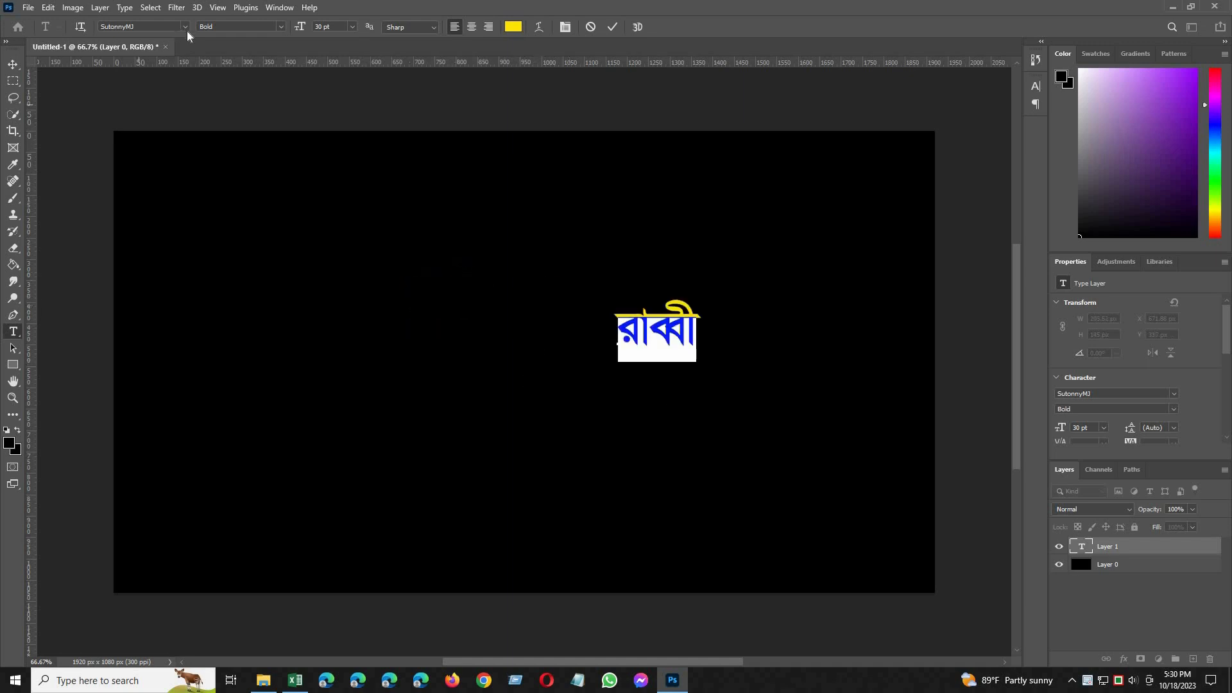
left_click(184, 27)
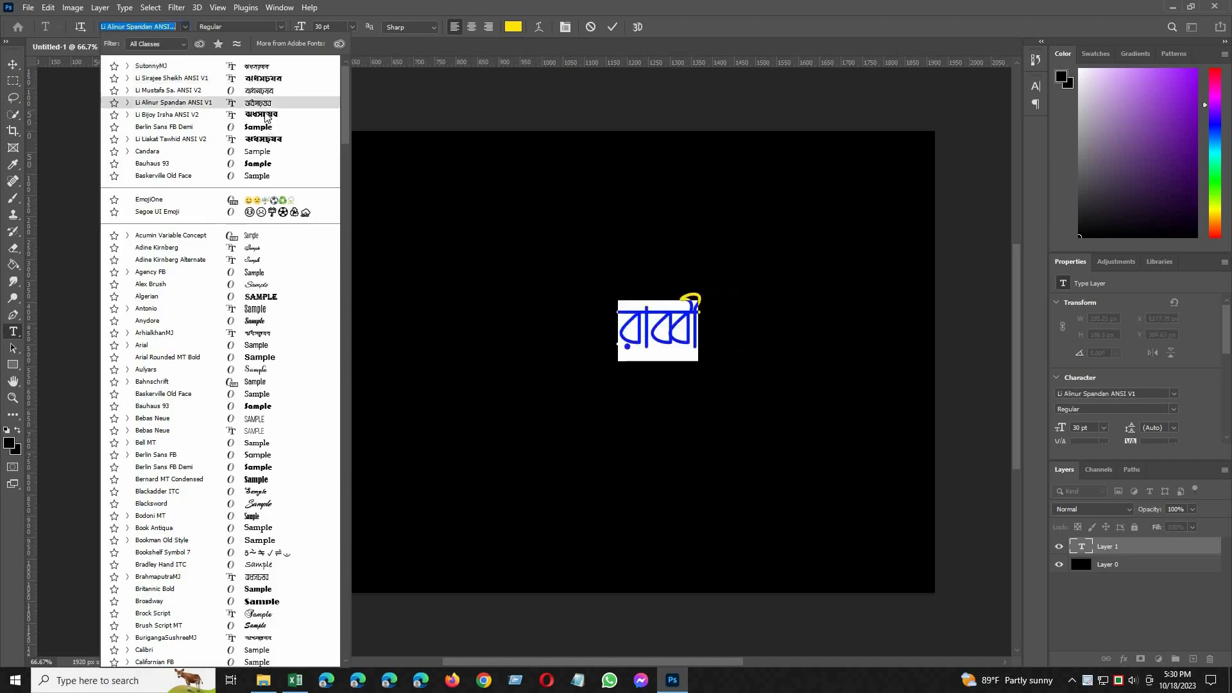
left_click_drag(675, 400, 523, 401)
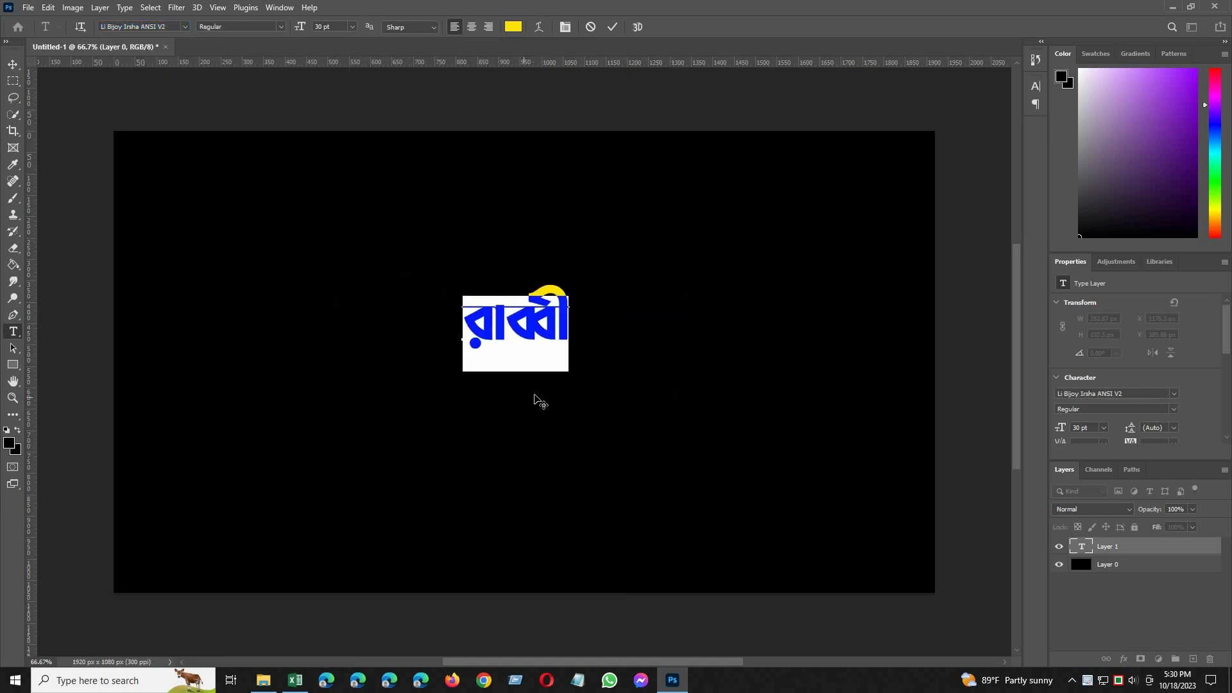
left_click(520, 390)
Add a second text layer reading "আল্লাহ" and place it directly beneath "রাব্বী"
left_click(473, 417)
left_click(472, 417)
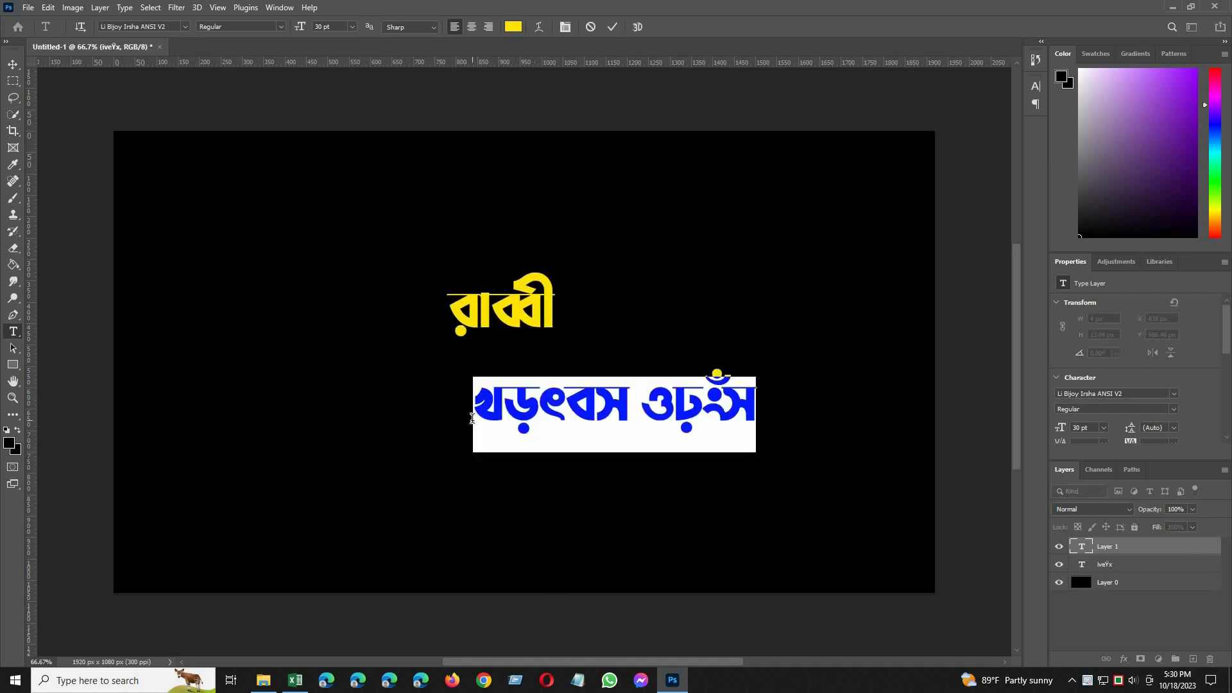
type("Av")
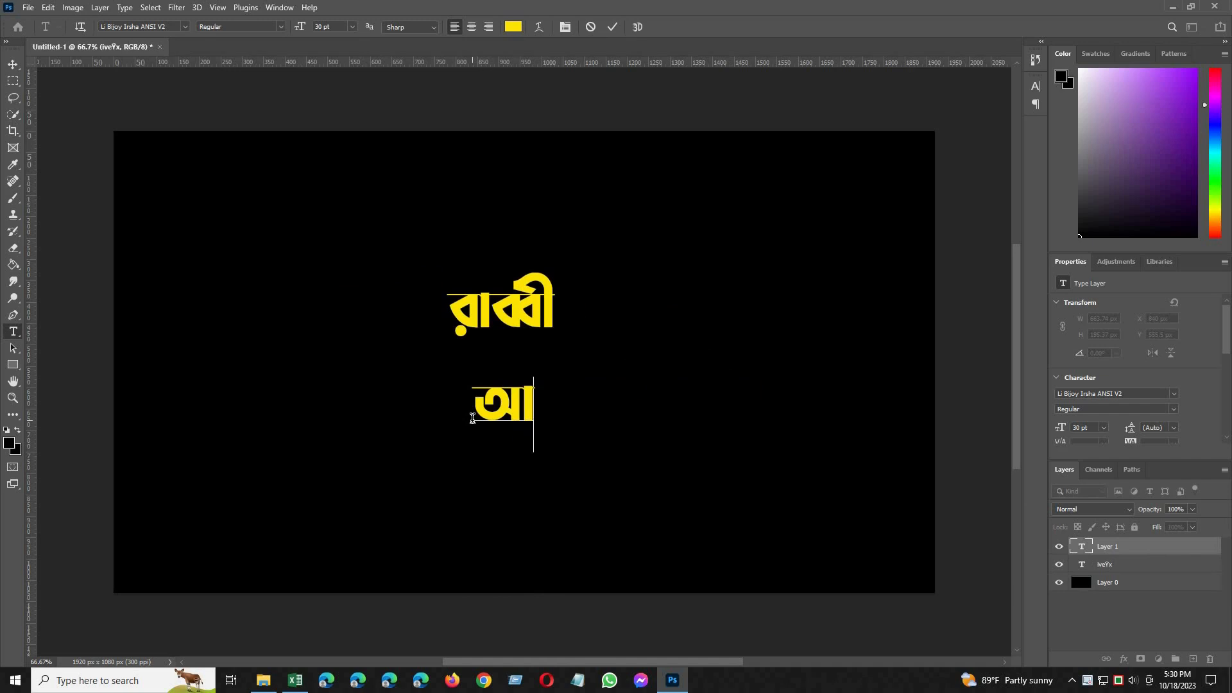
type("j&jv")
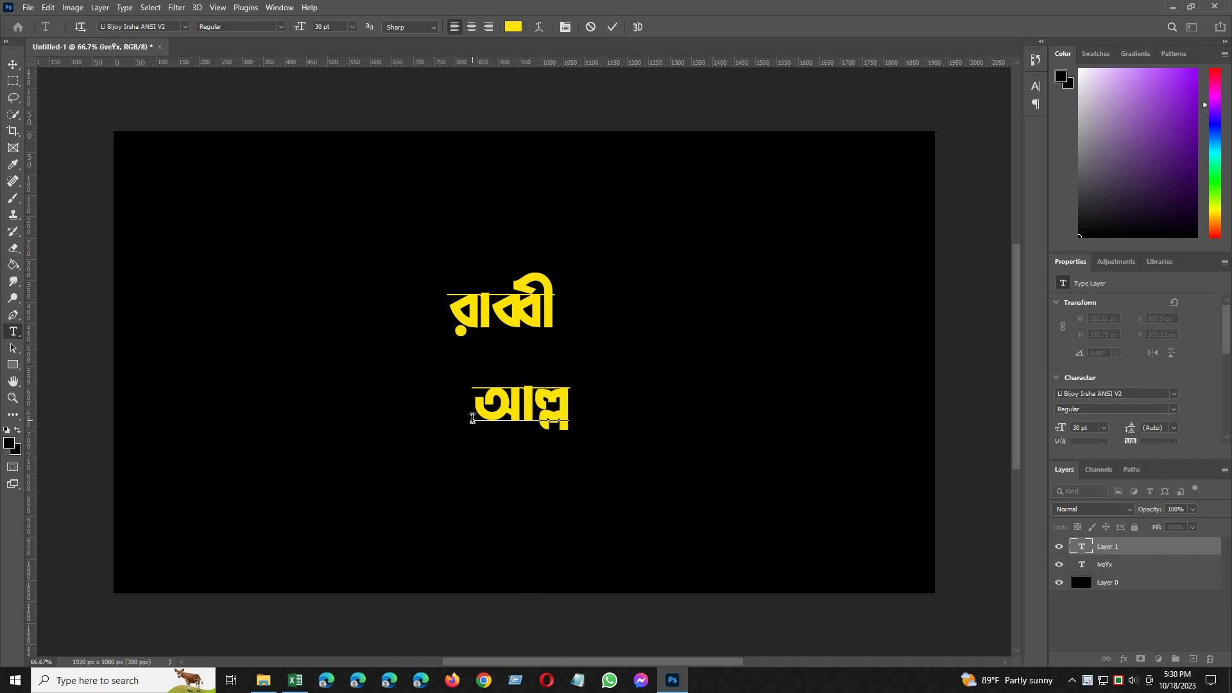
type("n")
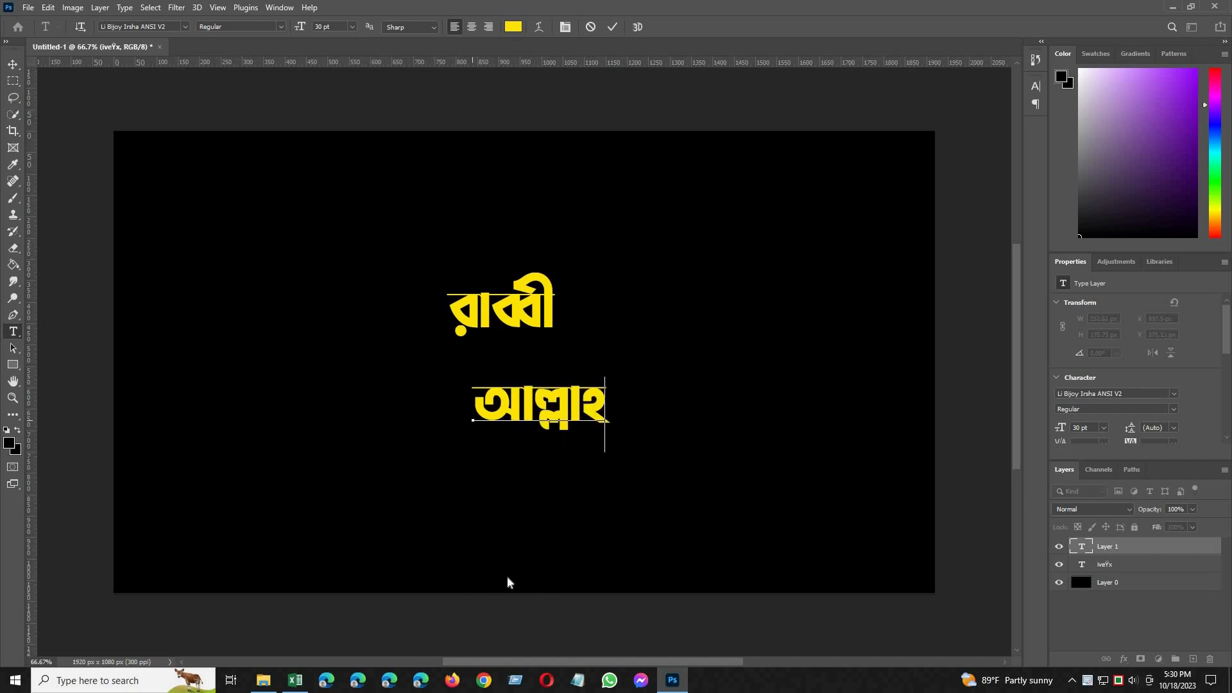
left_click_drag(572, 462, 529, 408)
left_click(10, 58)
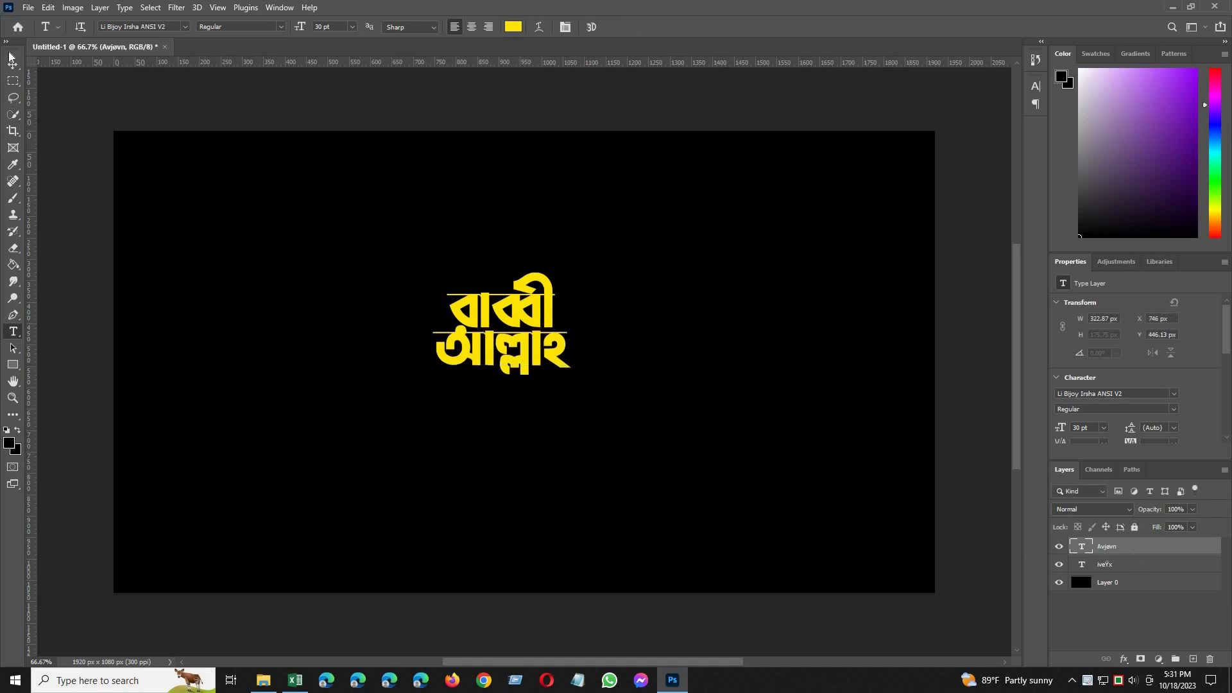
Move "আল্লাহ" lower to make room and scale "রাব্বী" up to about 193%, lining it up above the other word
left_click_drag(504, 299, 504, 299)
left_click_drag(517, 362, 642, 421)
left_click(530, 301)
key("ctrl+t")
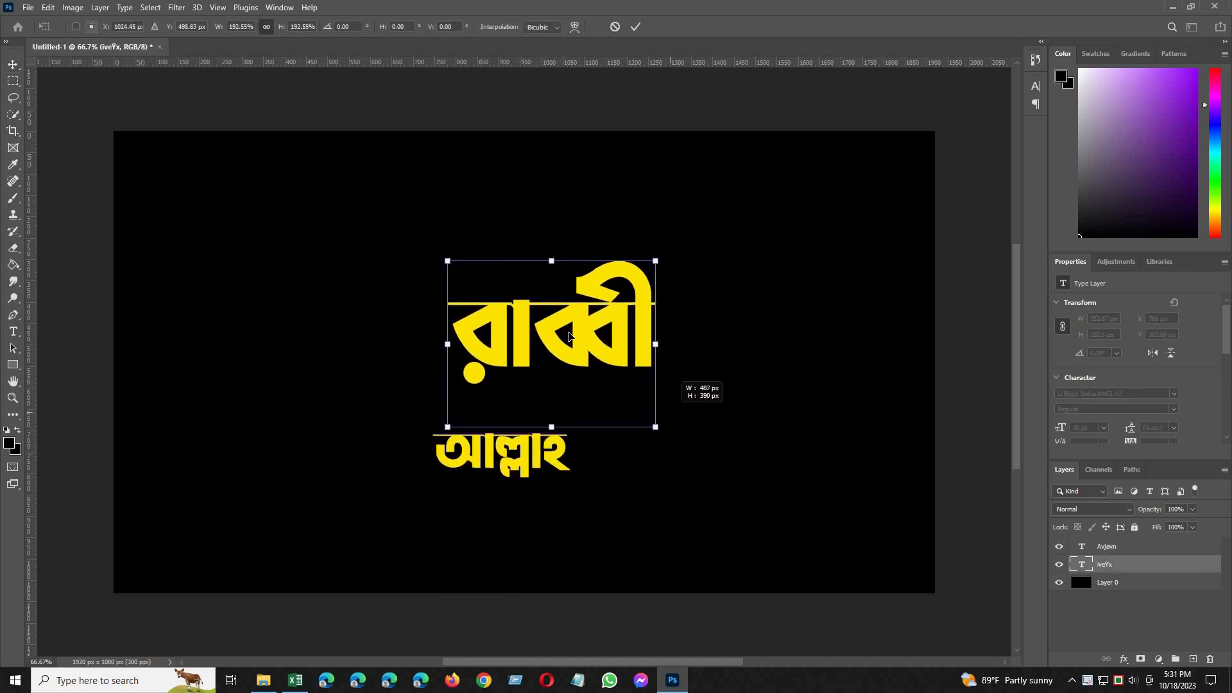
left_click_drag(575, 340, 562, 335)
key("Return")
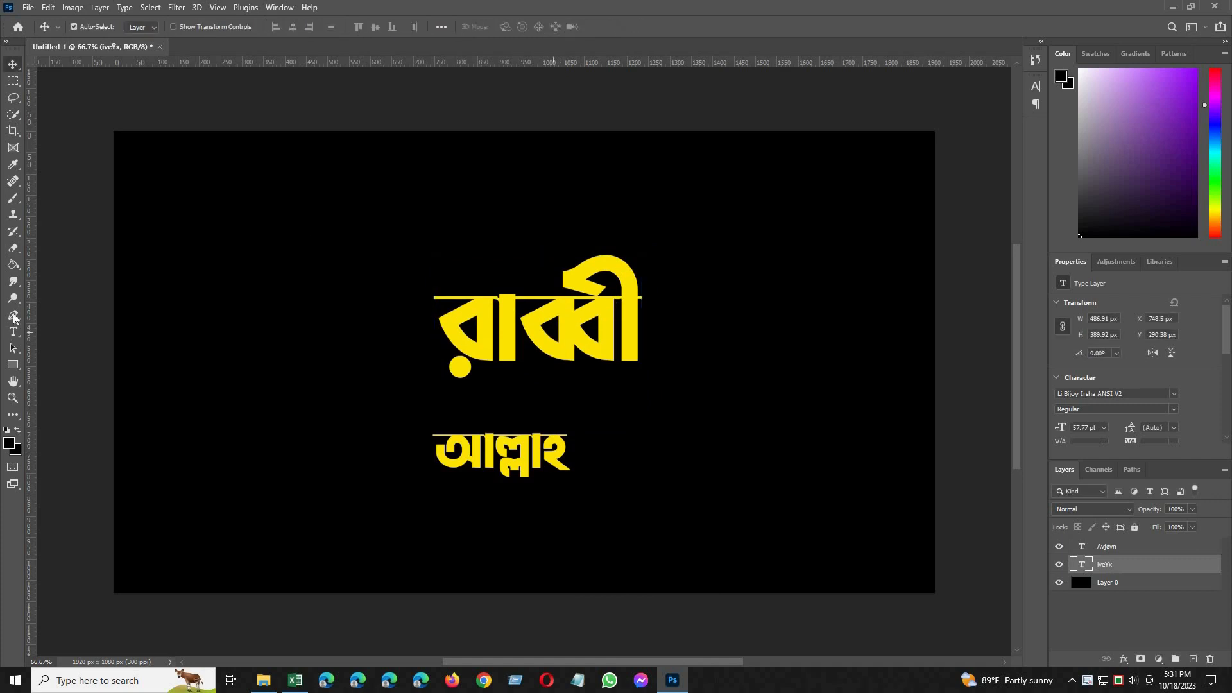
Try tracking values such as -5 and 25 on the whole "রাব্বী" text and settle on -50
double_click(603, 338)
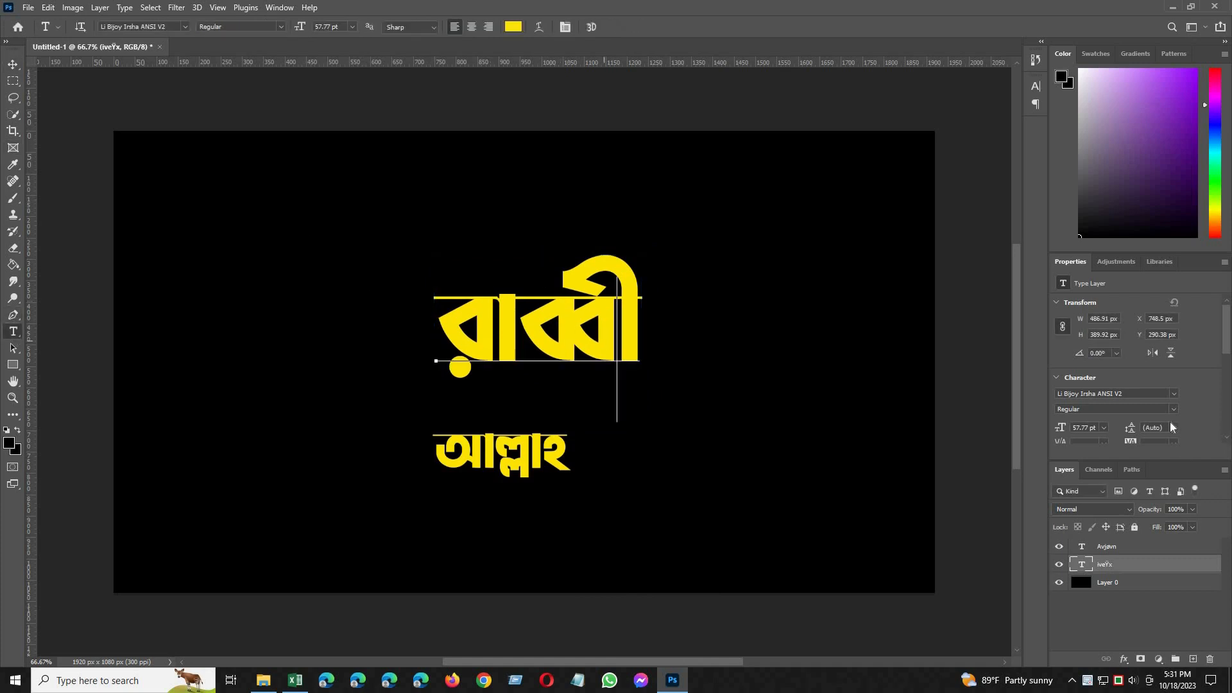
key("ctrl+a")
scroll(1176, 422, "down", 1)
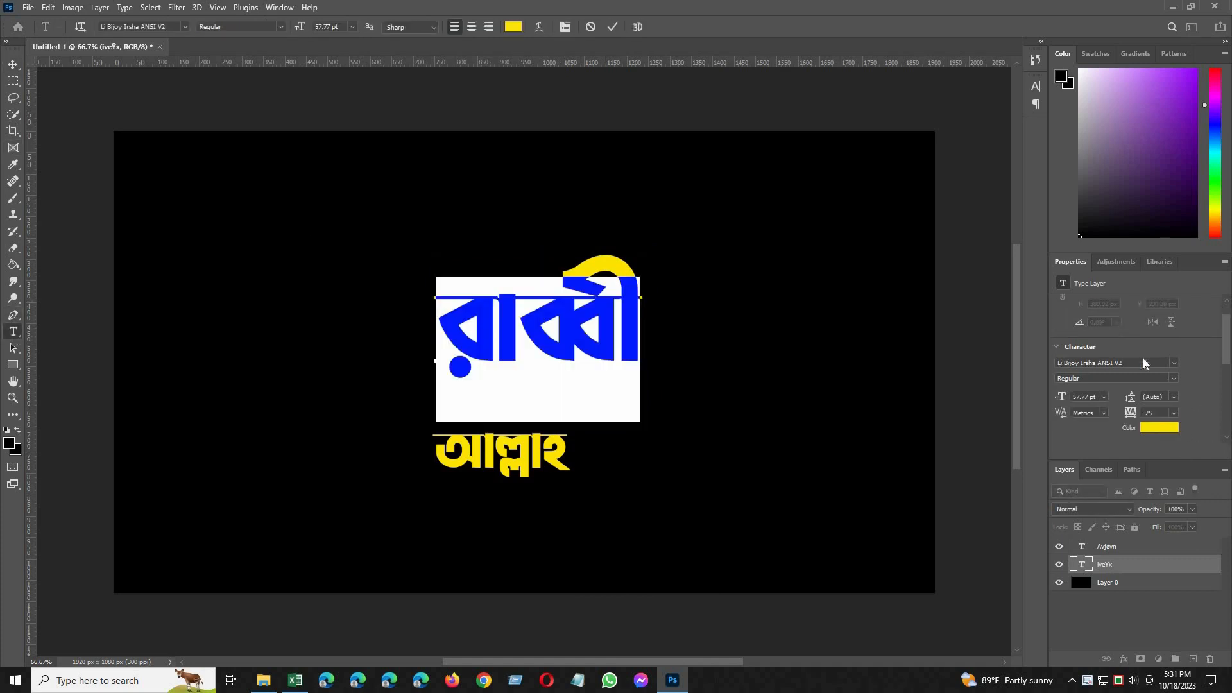
left_click(1173, 413)
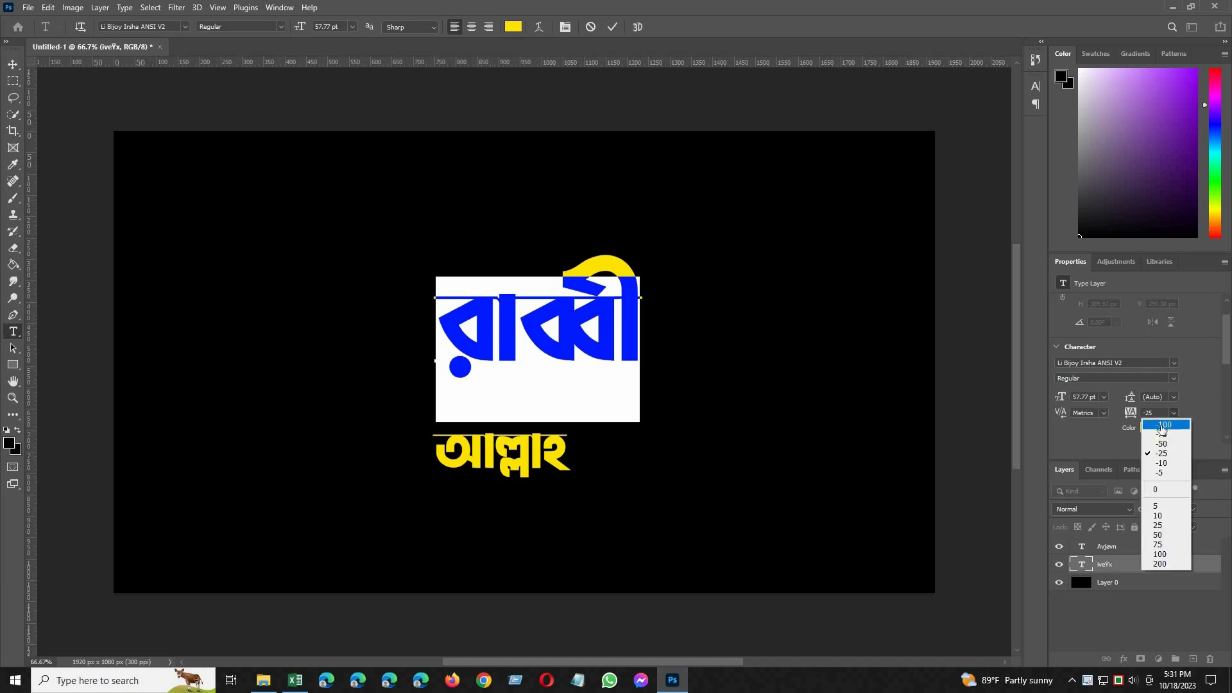
left_click(1174, 422)
left_click(1173, 413)
left_click(1172, 474)
left_click(1174, 413)
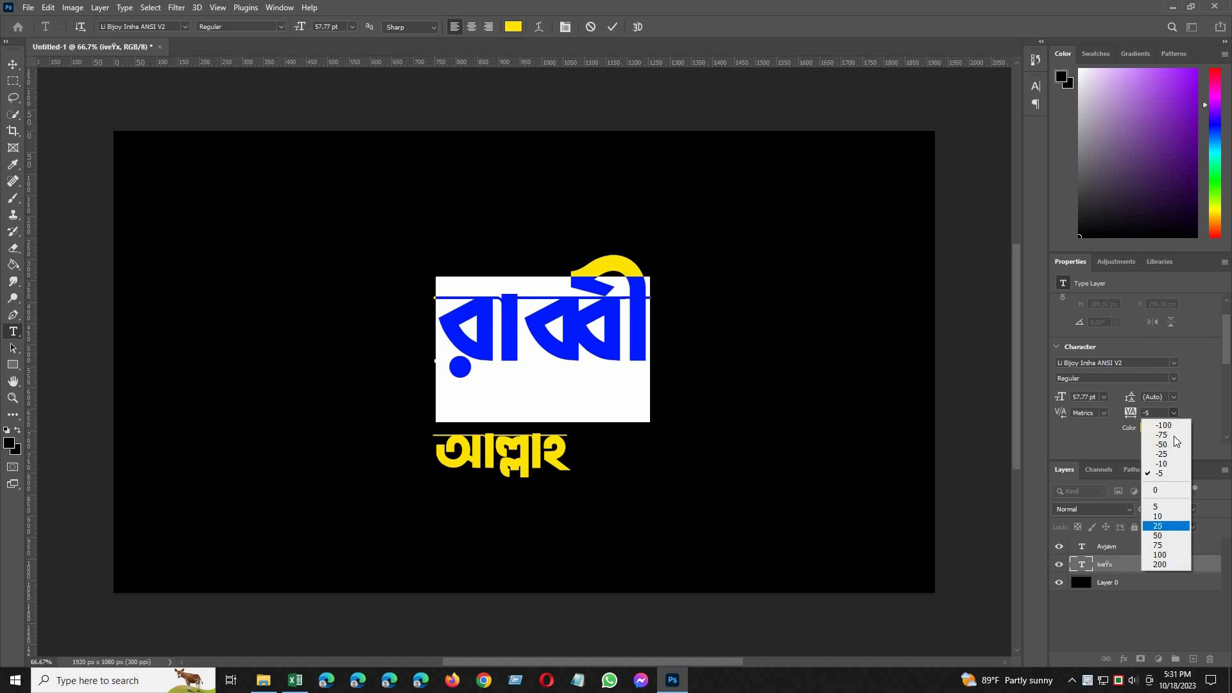
left_click(1172, 526)
left_click(1174, 413)
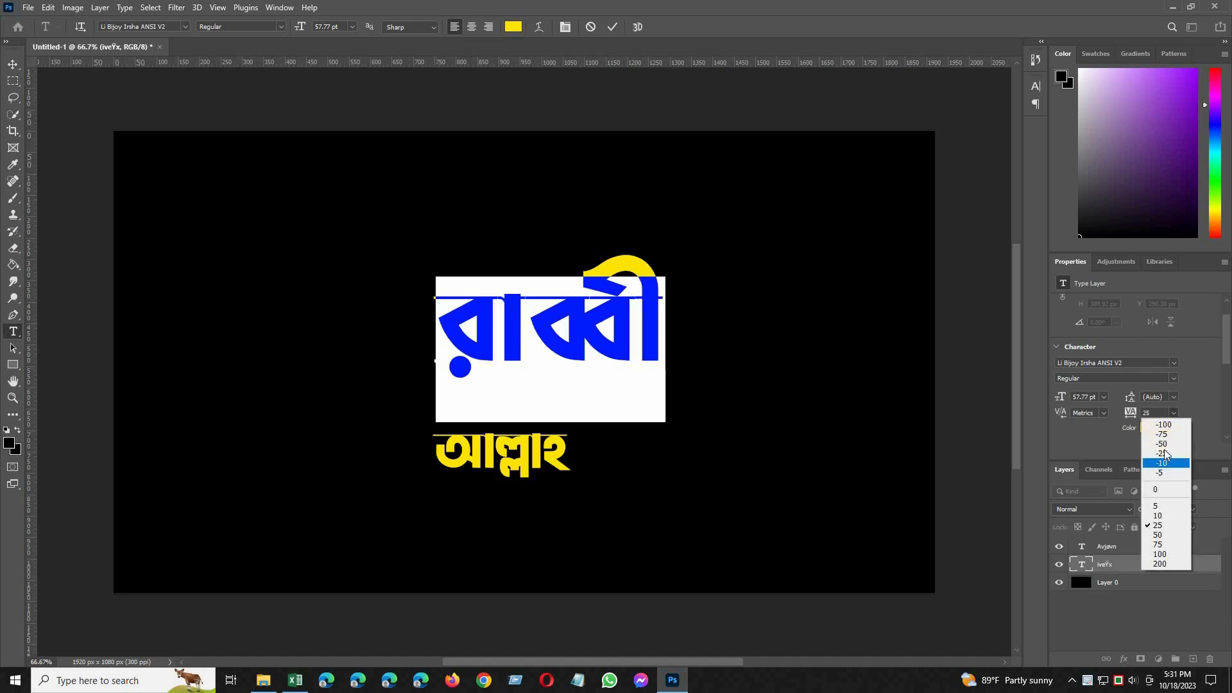
left_click(1165, 445)
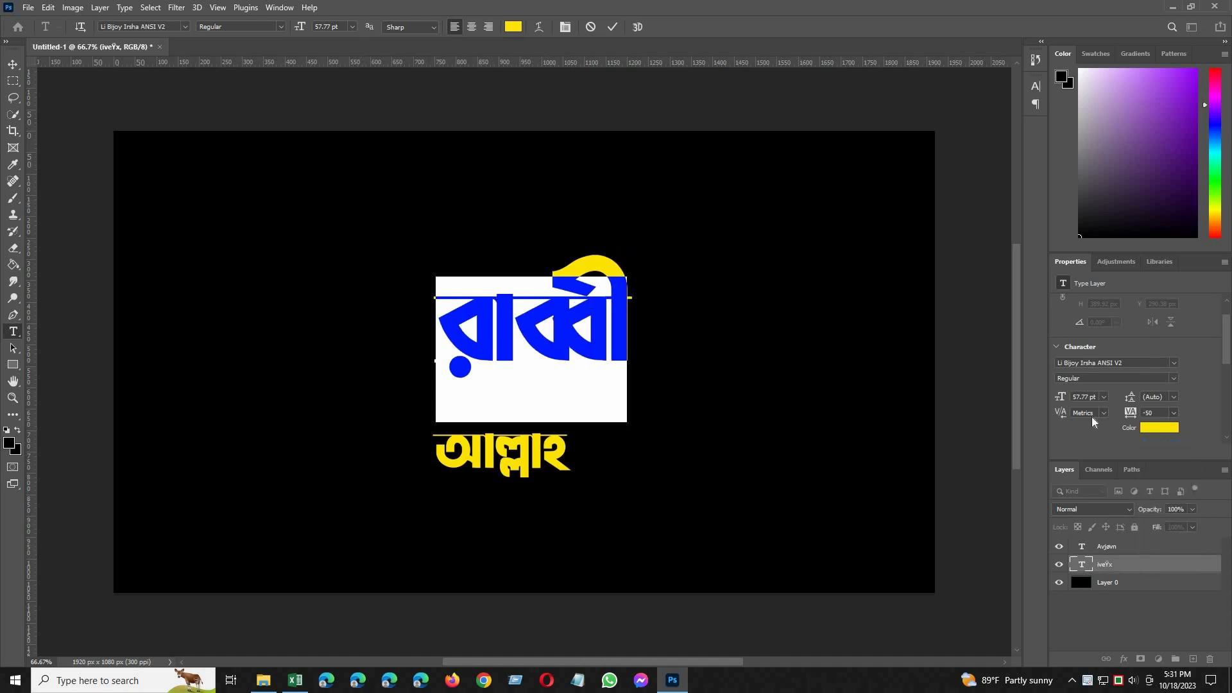
left_click(573, 468)
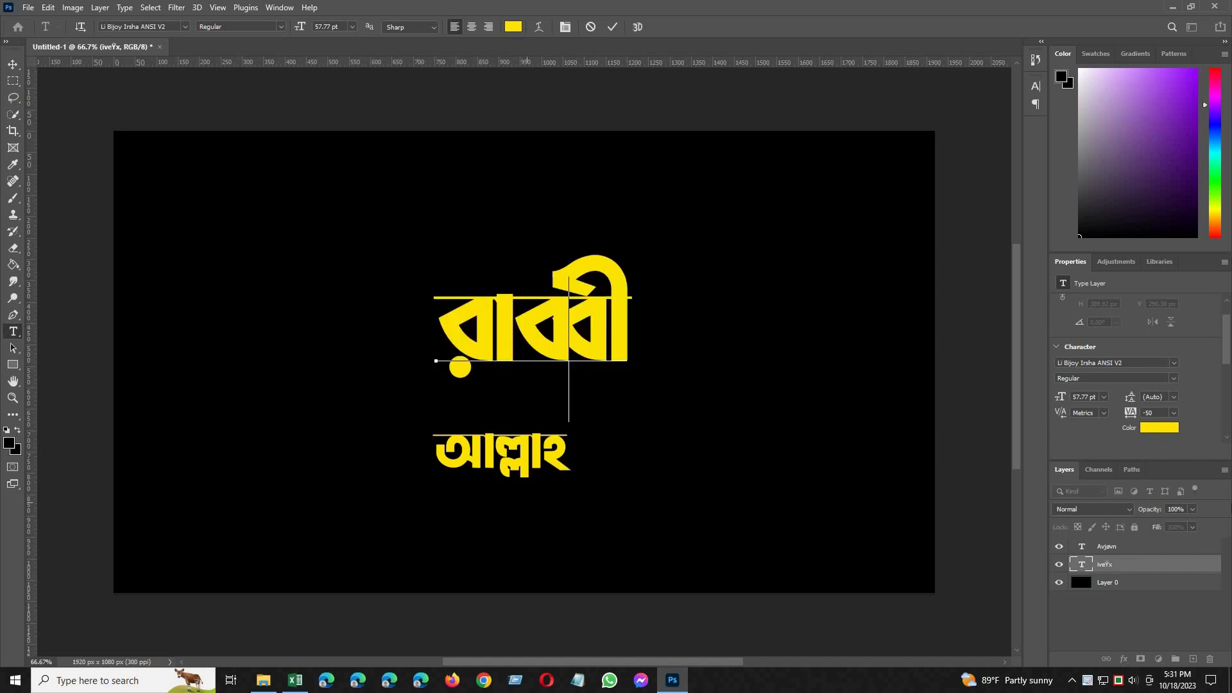
key("ctrl+Return")
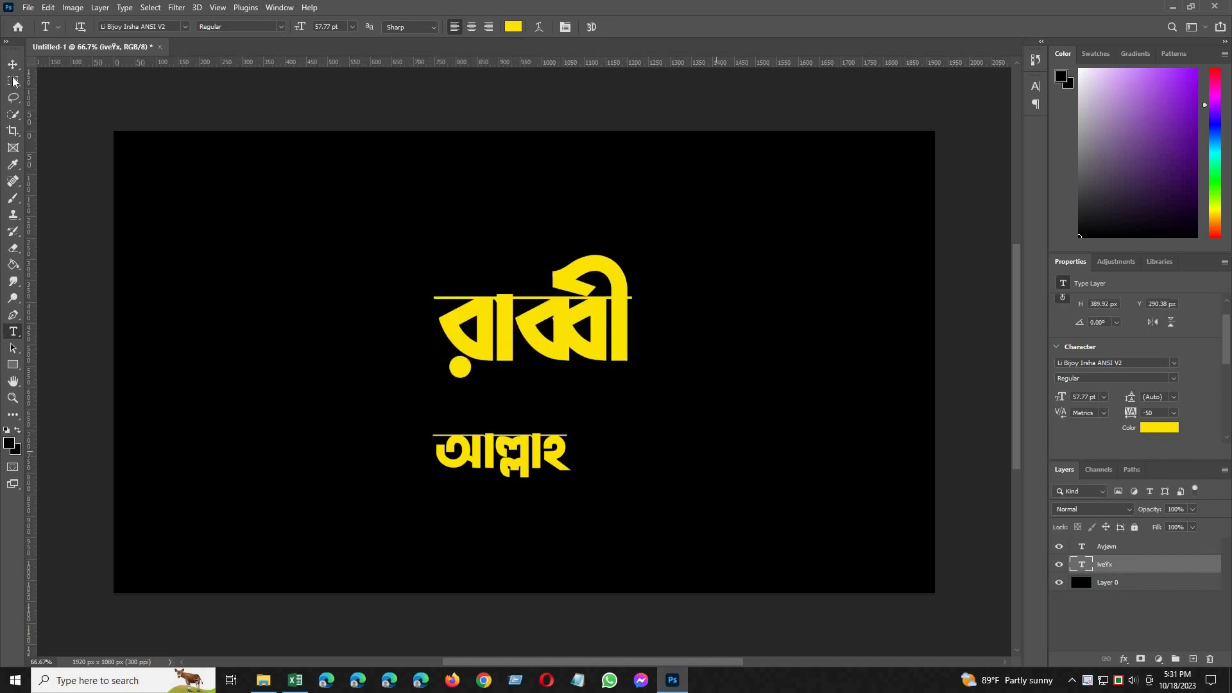
Move "রাব্বী" slightly up and bring "আল্লাহ" up close beneath it
key("v")
left_click_drag(552, 317, 543, 300)
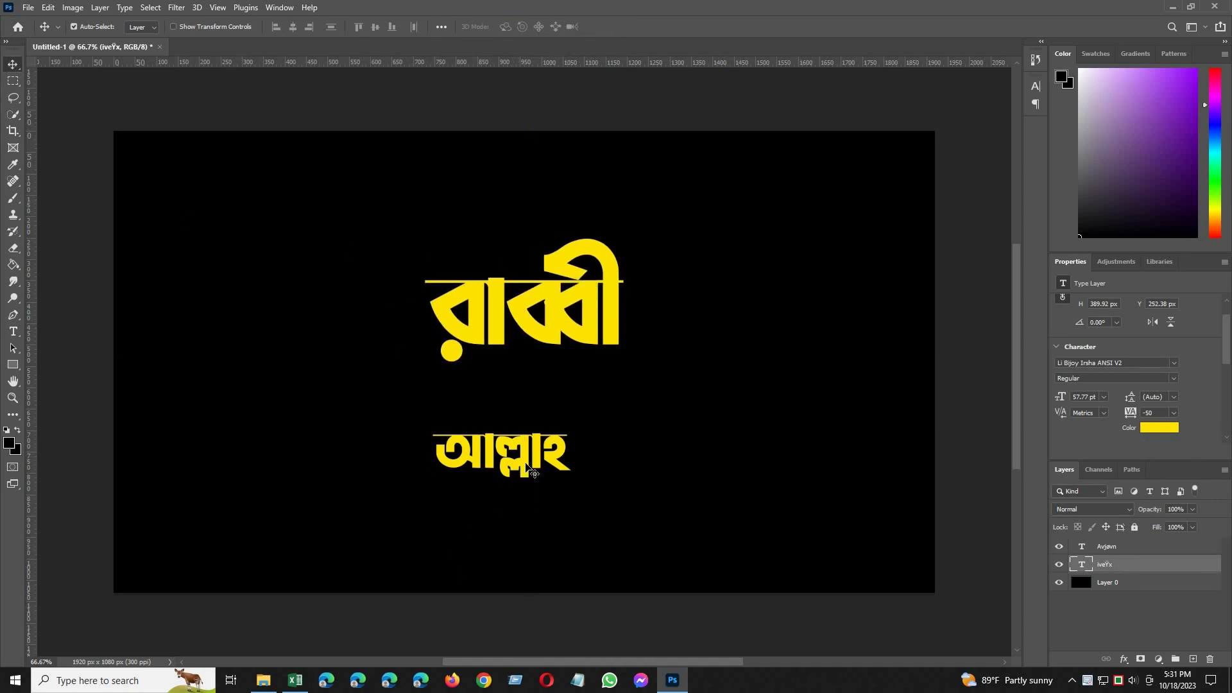
left_click_drag(544, 478, 553, 427)
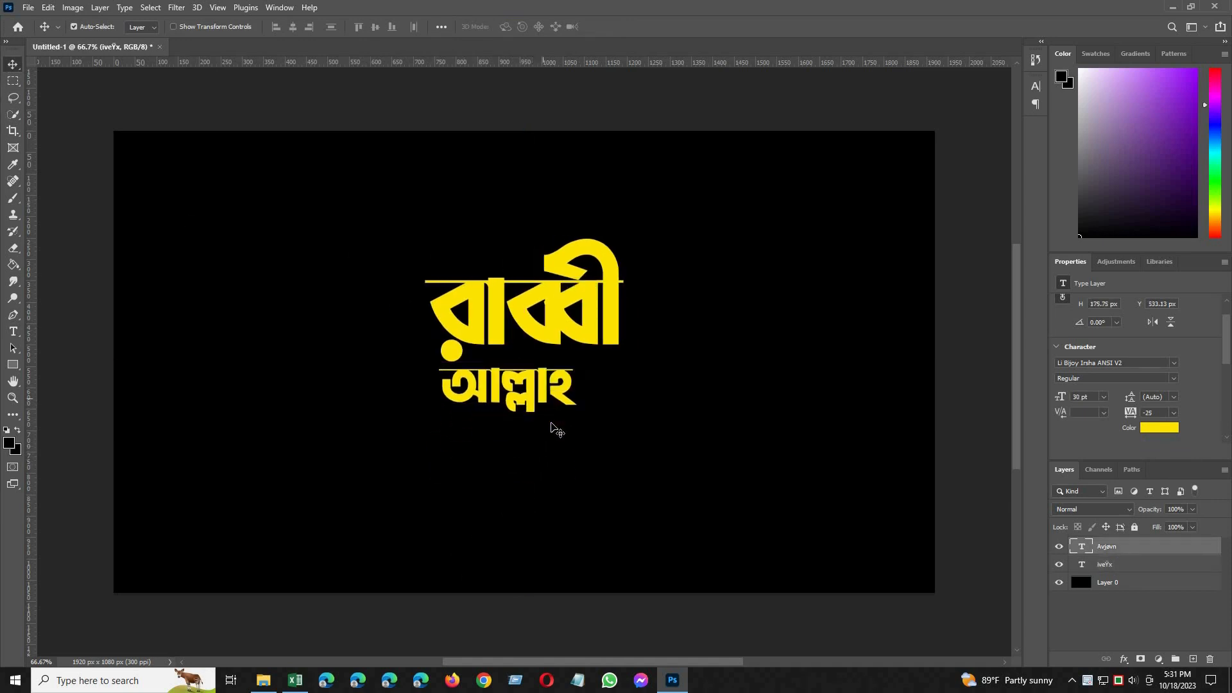
Scale "আল্লাহ" up to about 226% and centre it on the canvas, tight under "রাব্বী"
key("ctrl+t")
left_click_drag(575, 433, 777, 521)
left_click_drag(616, 452, 545, 421)
left_click_drag(683, 496, 638, 462)
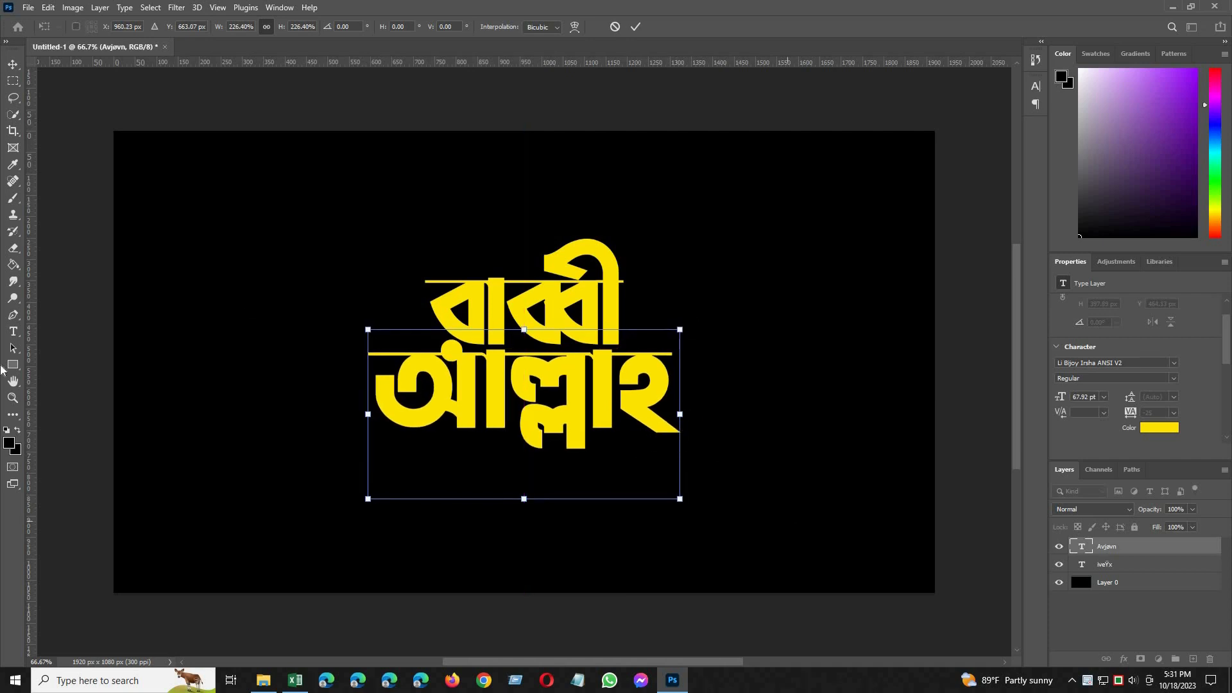
key("Return")
Replace the vowel sign "া" in "রাব্বী" with a space to leave a gap between the letters
left_click(13, 333)
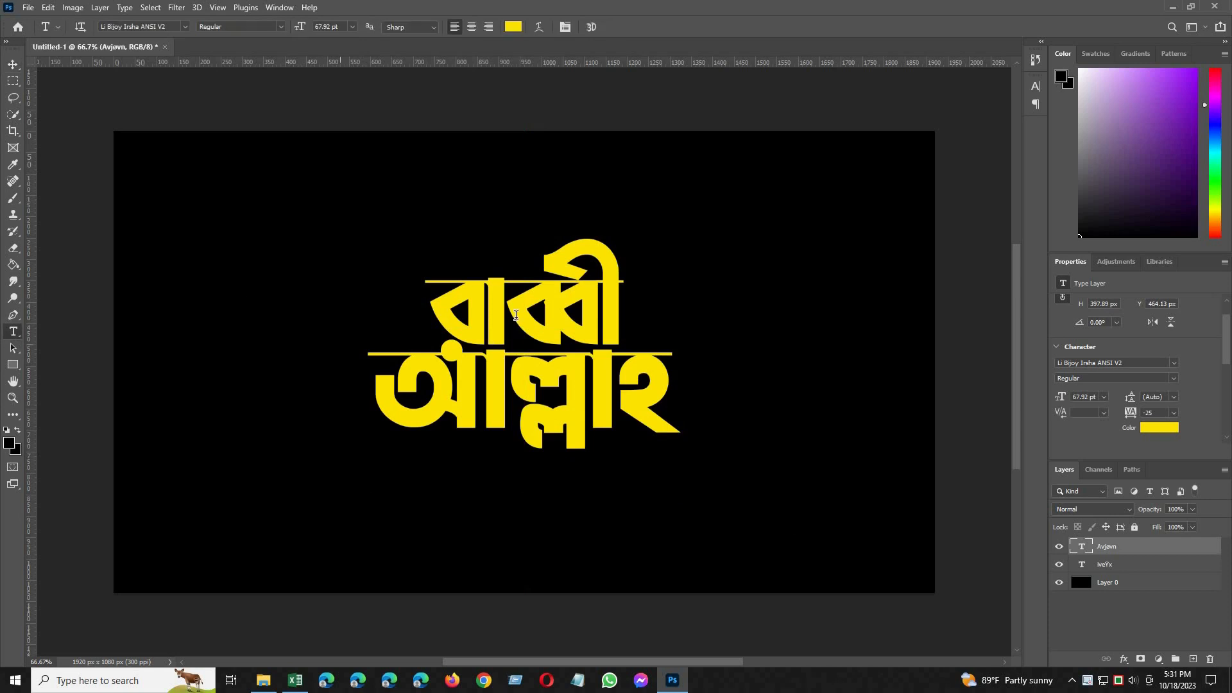
left_click(513, 315)
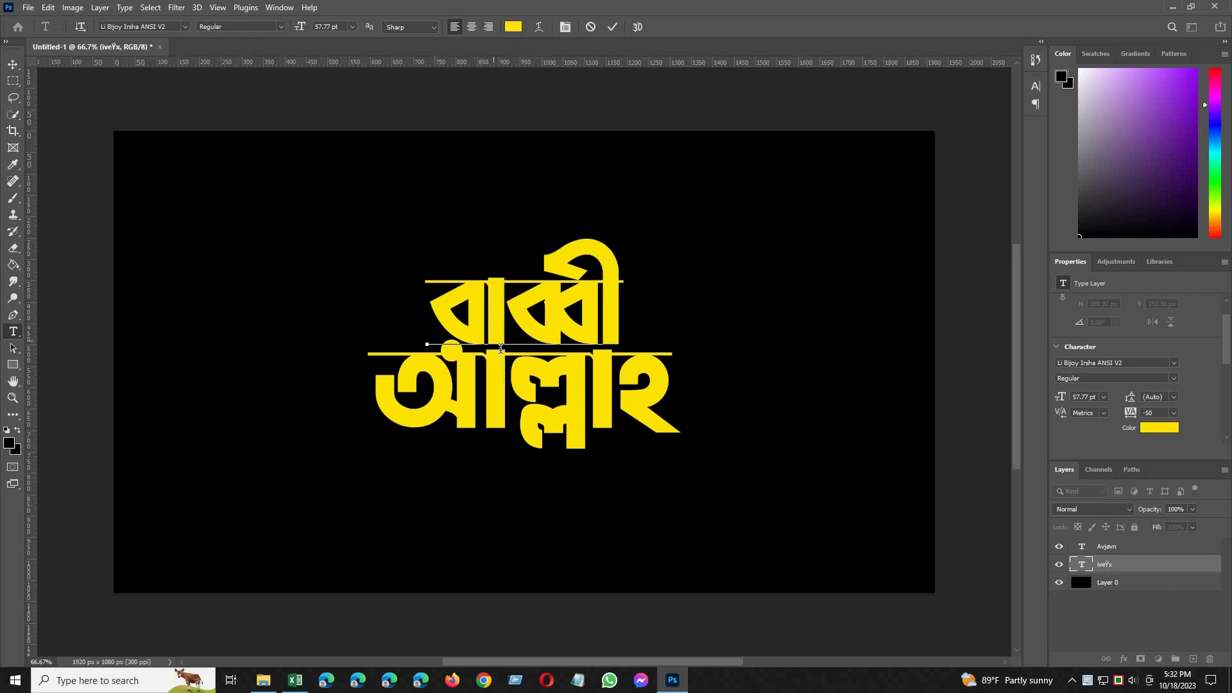
key("shift+Left")
left_click(1171, 570)
left_click(507, 307)
key("BackSpace")
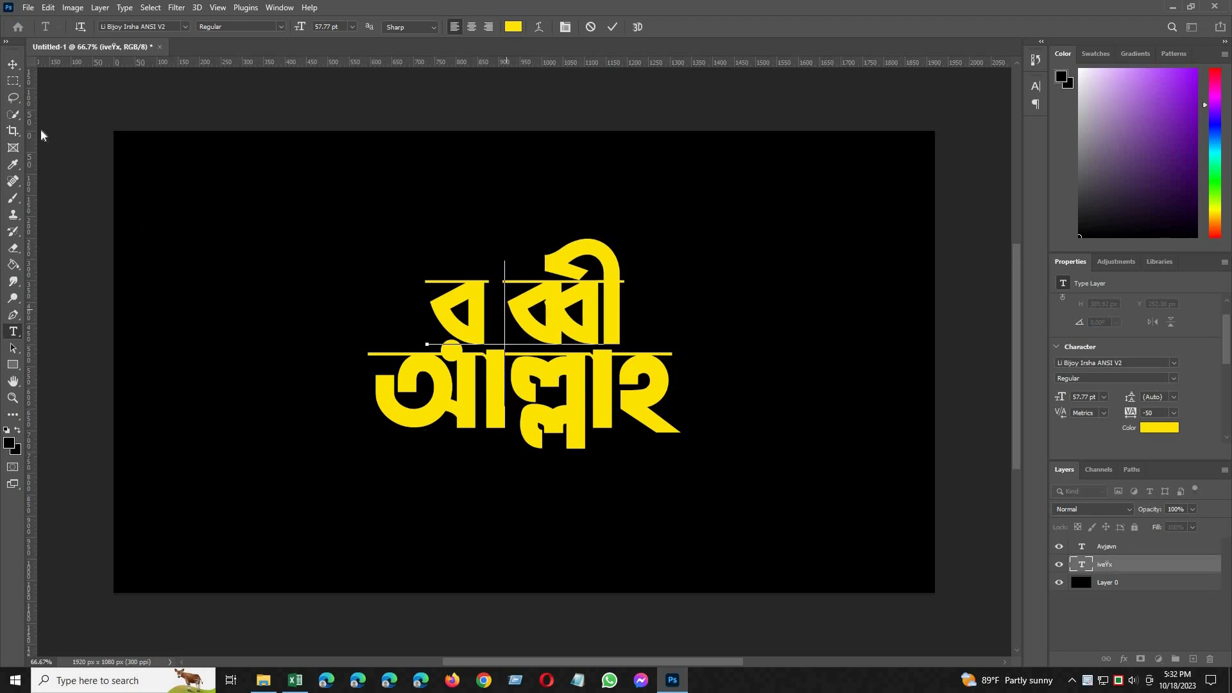
left_click(13, 64)
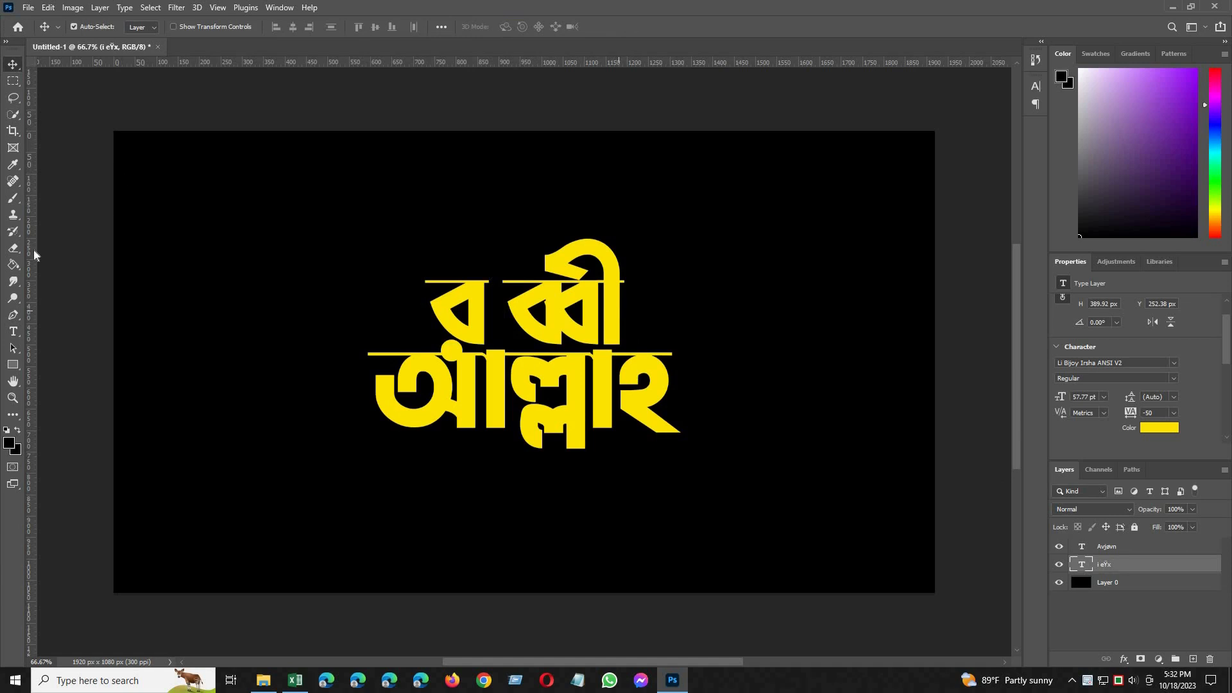
Delete the vowel sign "ী" from the end of the upper word, leaving only "র ব্ব"
left_click(13, 331)
left_click(626, 300)
key("BackSpace")
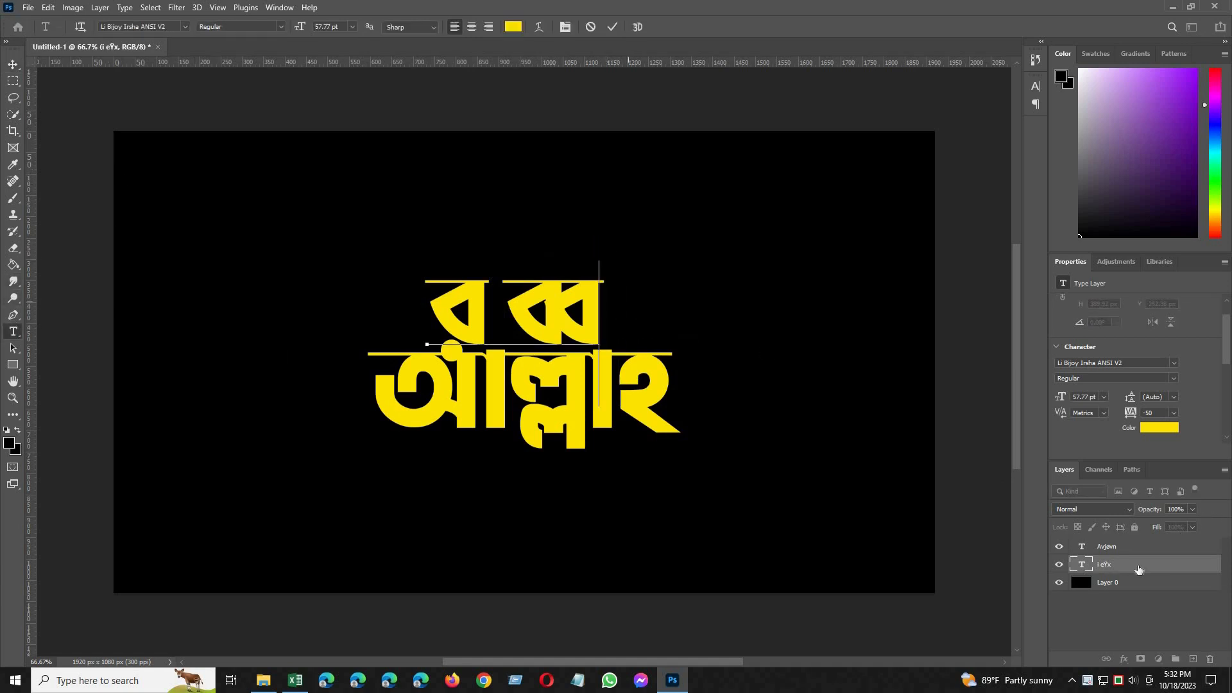
left_click(1119, 564)
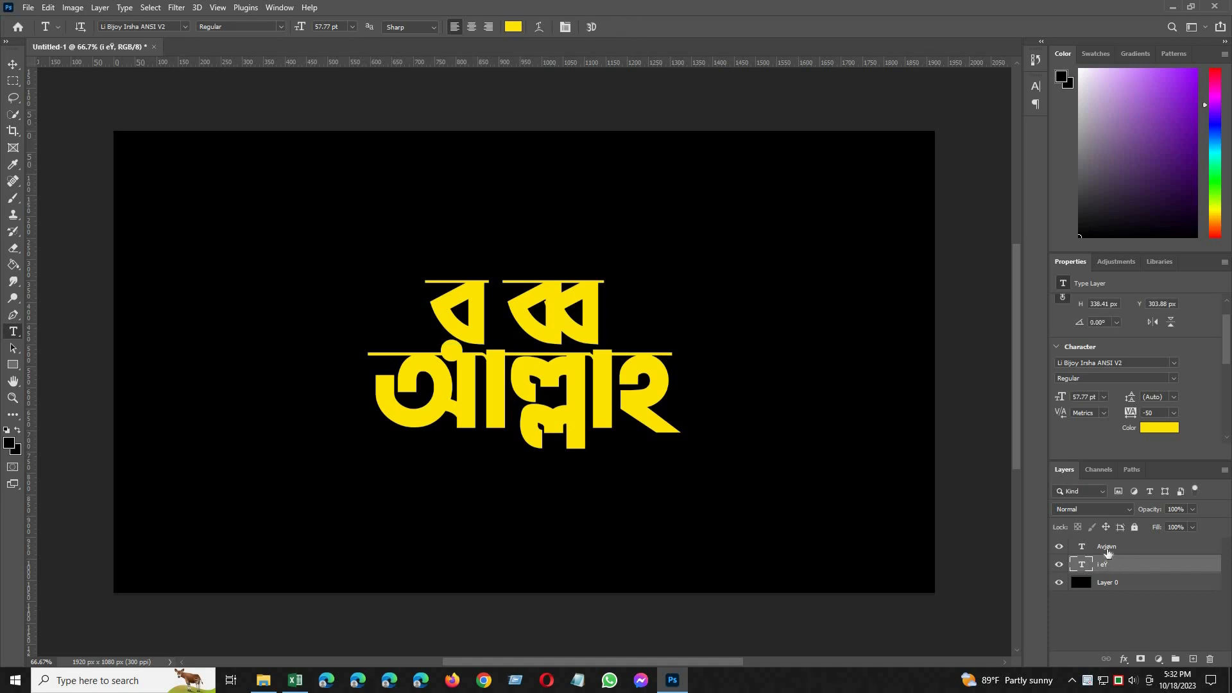
Rasterize the "আল্লাহ" text layer and the upper word's text layer into pixel layers
left_click(1127, 547)
right_click(1139, 549)
left_click(1133, 550)
right_click(1132, 548)
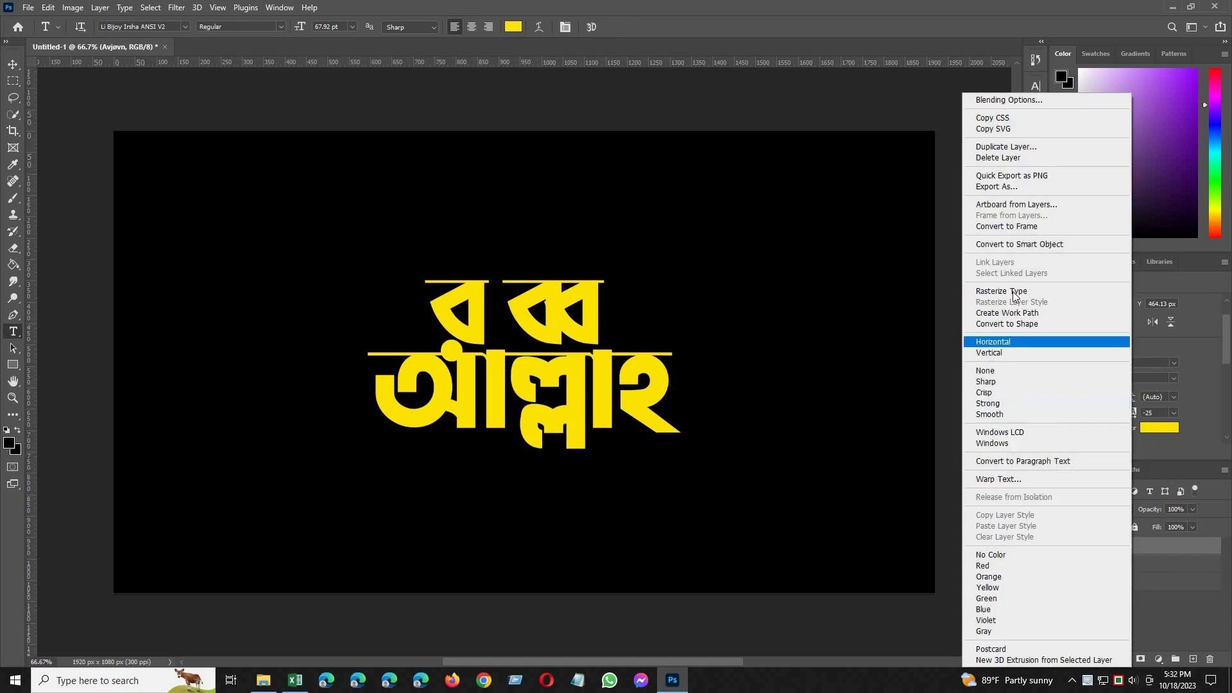
left_click(1016, 292)
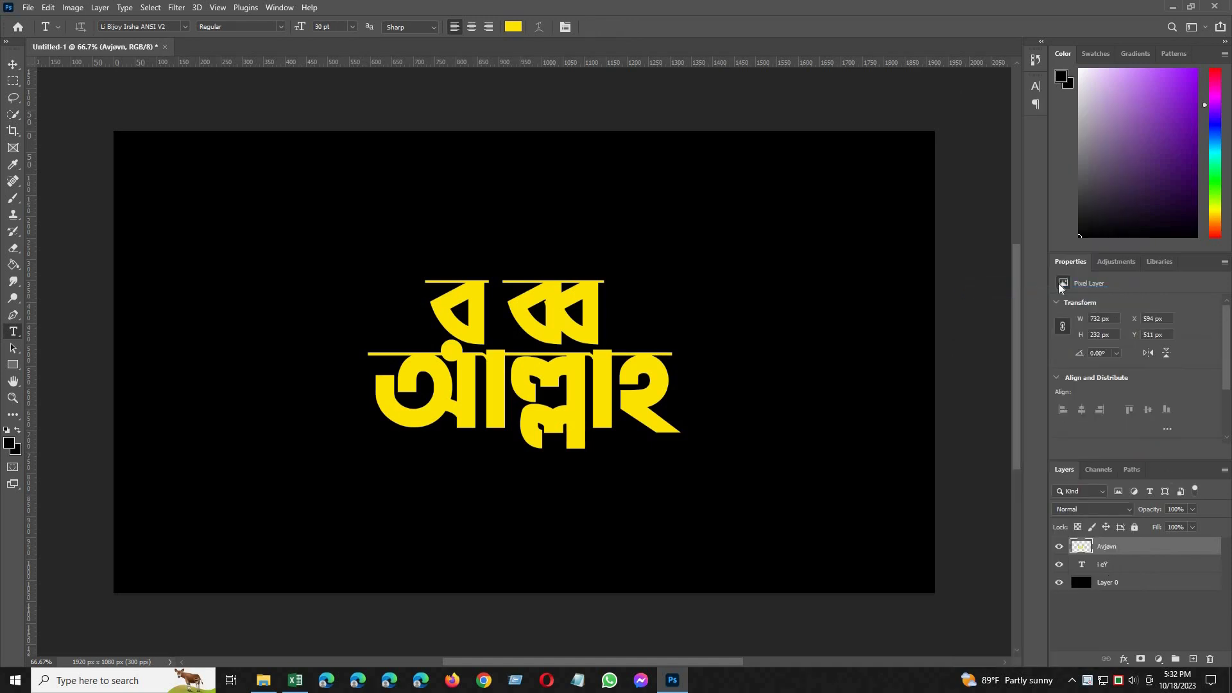
right_click(1106, 566)
key("Return")
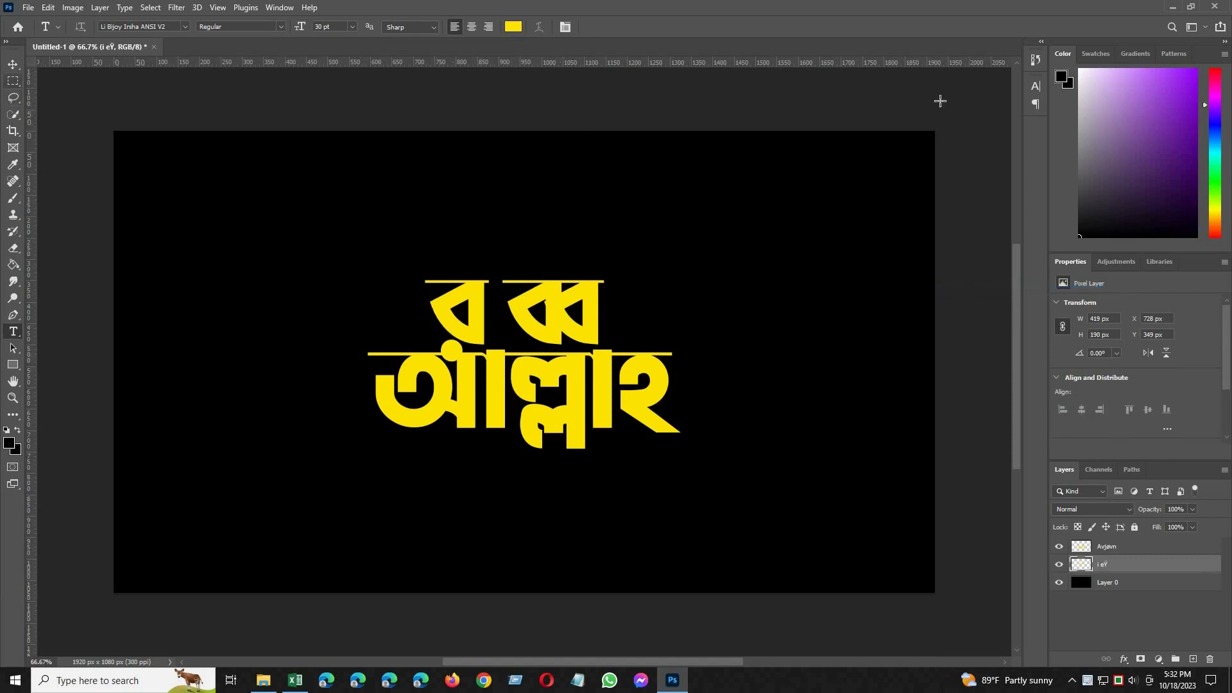
Add a new layer on top and select a tall rectangle about 51 x 404 px through the gap in the upper word
left_click(14, 81)
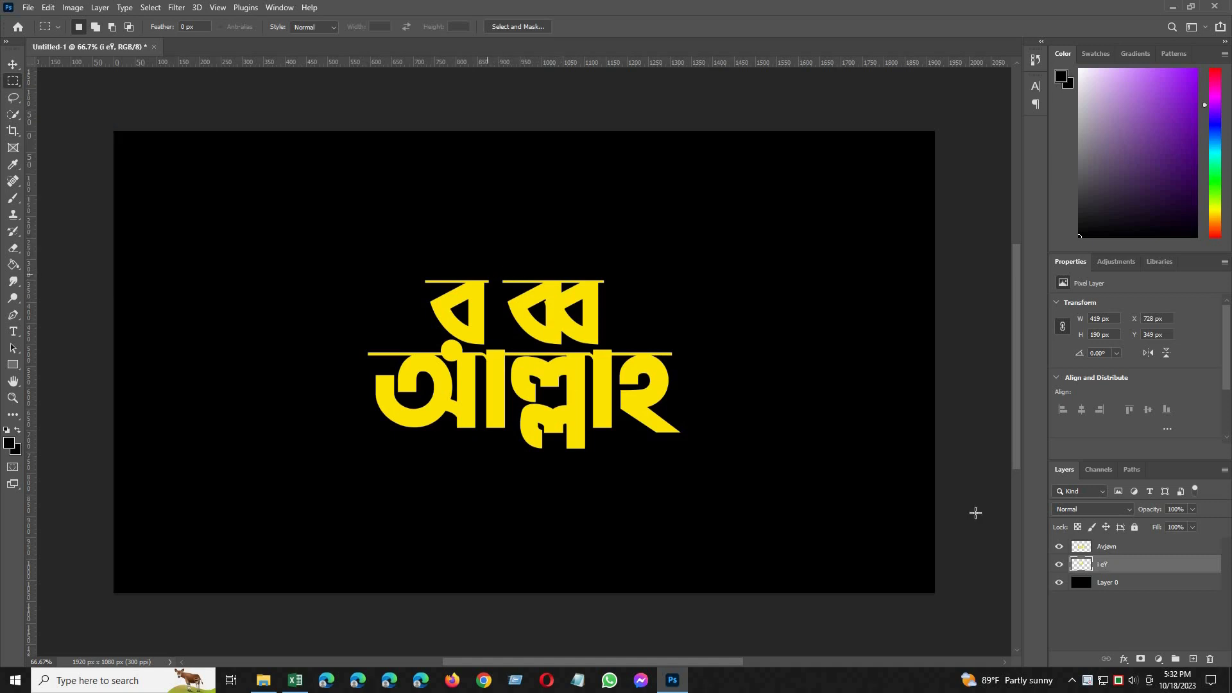
left_click(1134, 551)
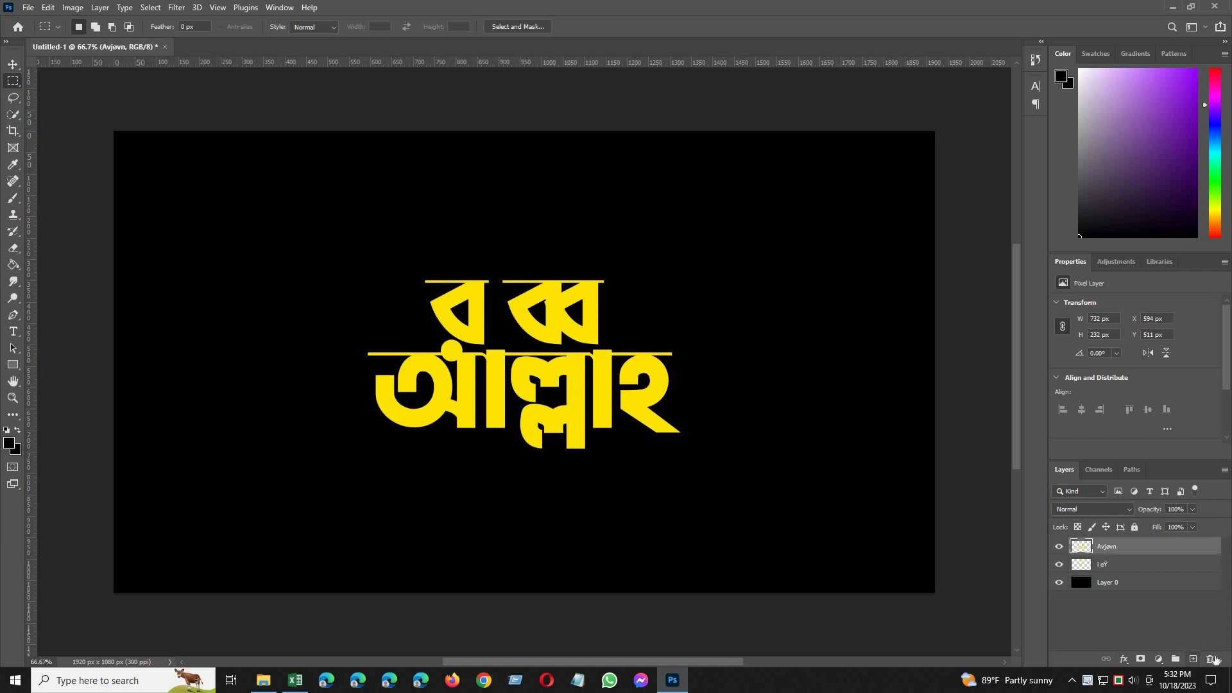
left_click(1194, 659)
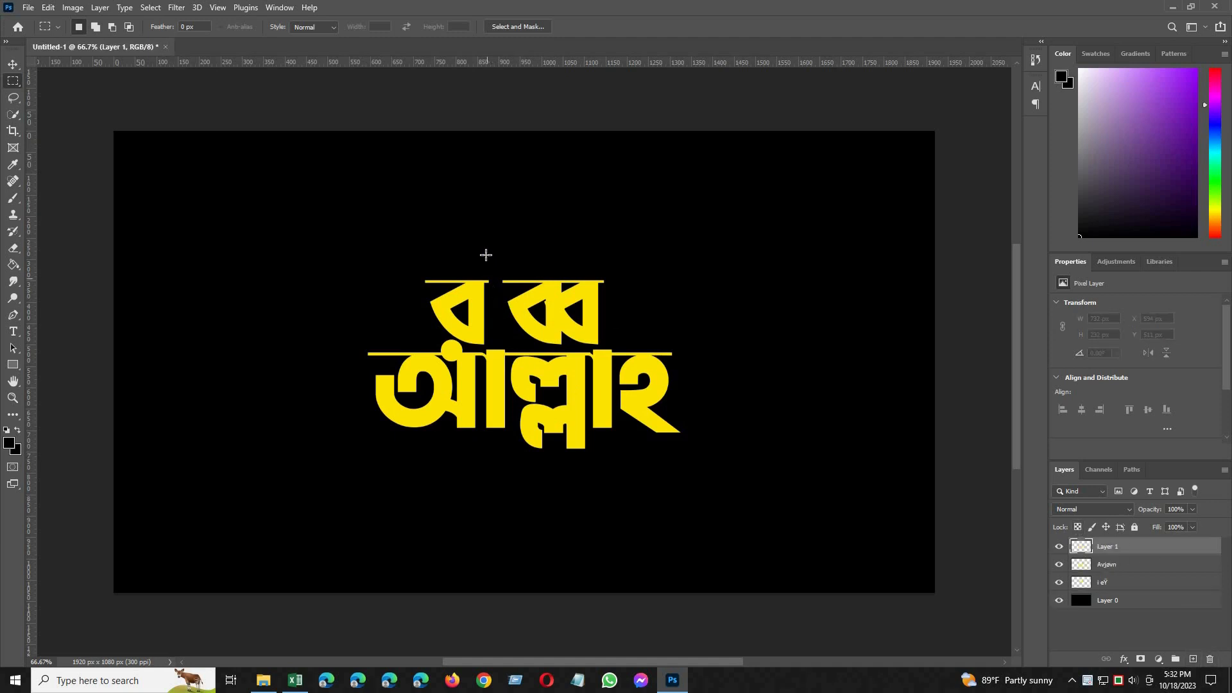
left_click_drag(485, 255, 504, 359)
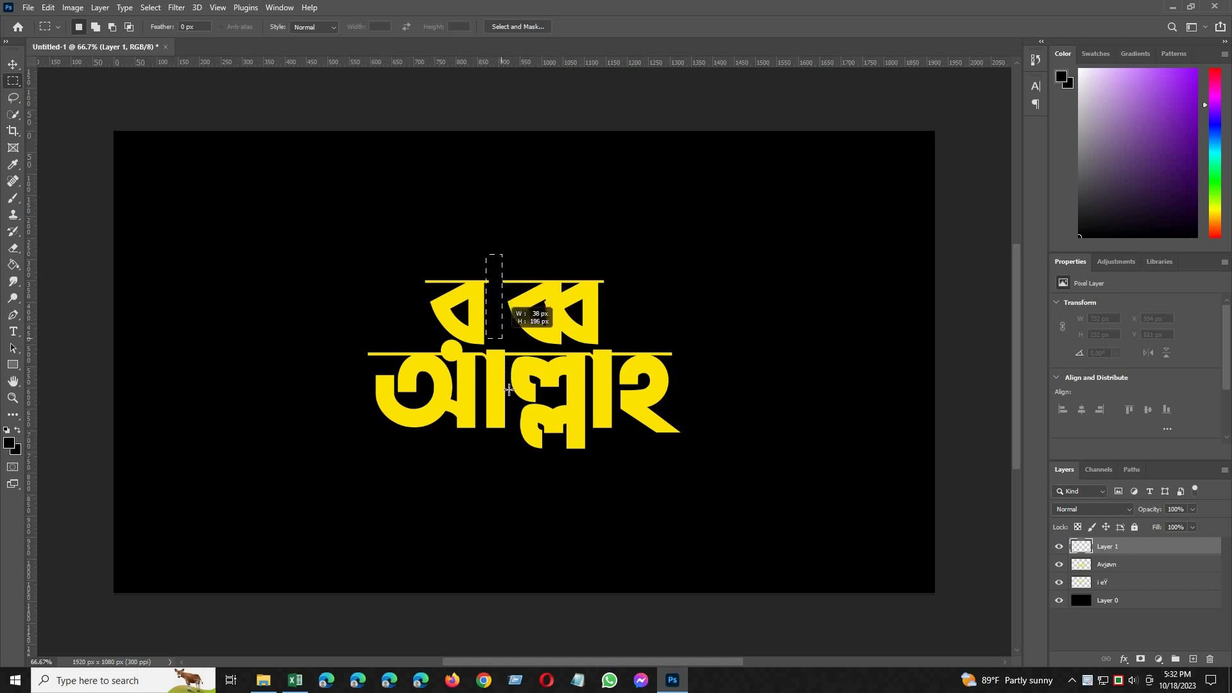
left_click_drag(509, 413, 507, 427)
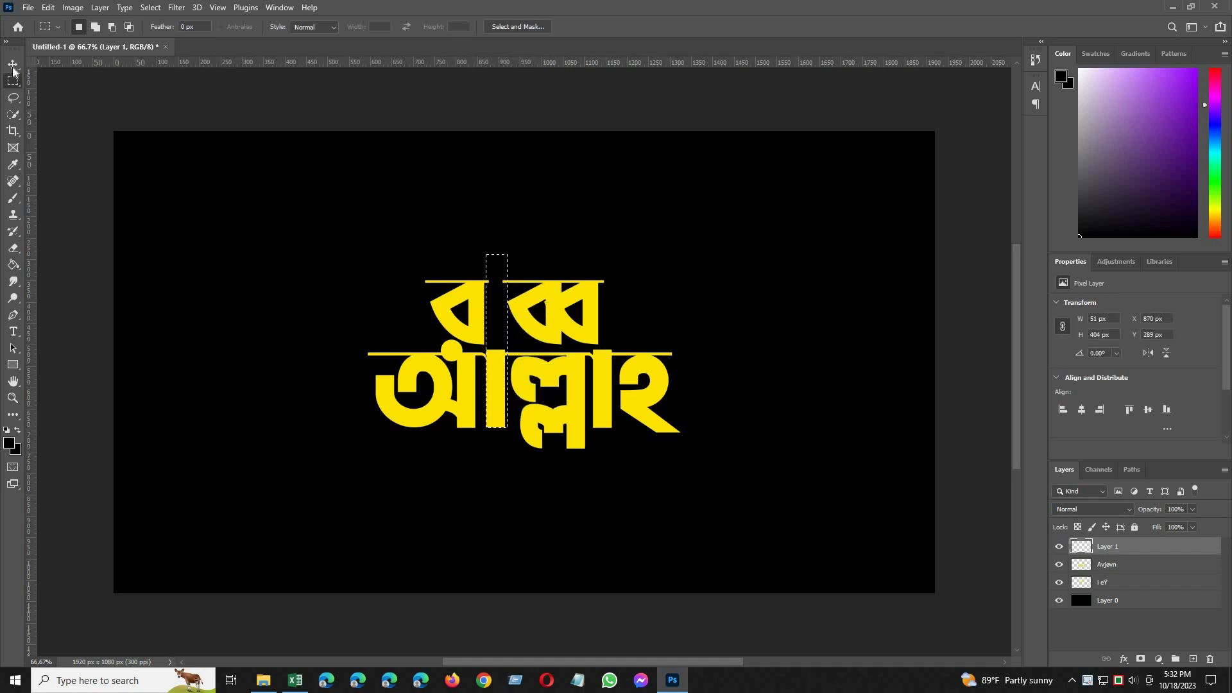
key("v")
left_click(553, 303)
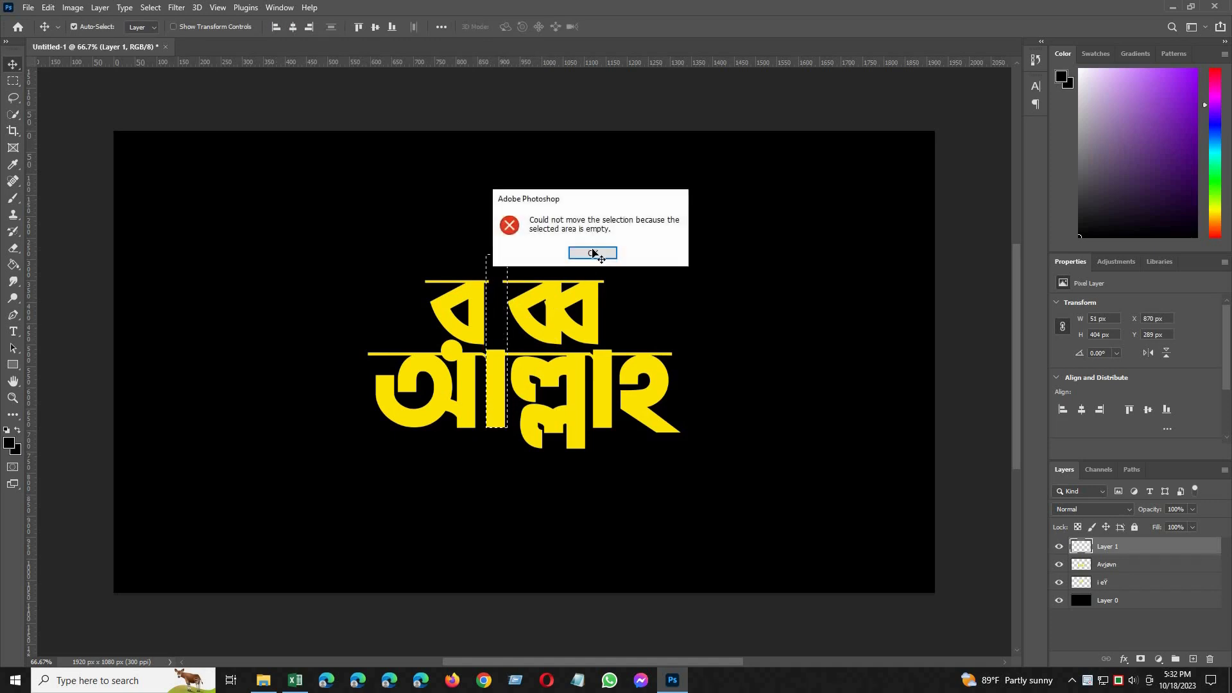
left_click(594, 253)
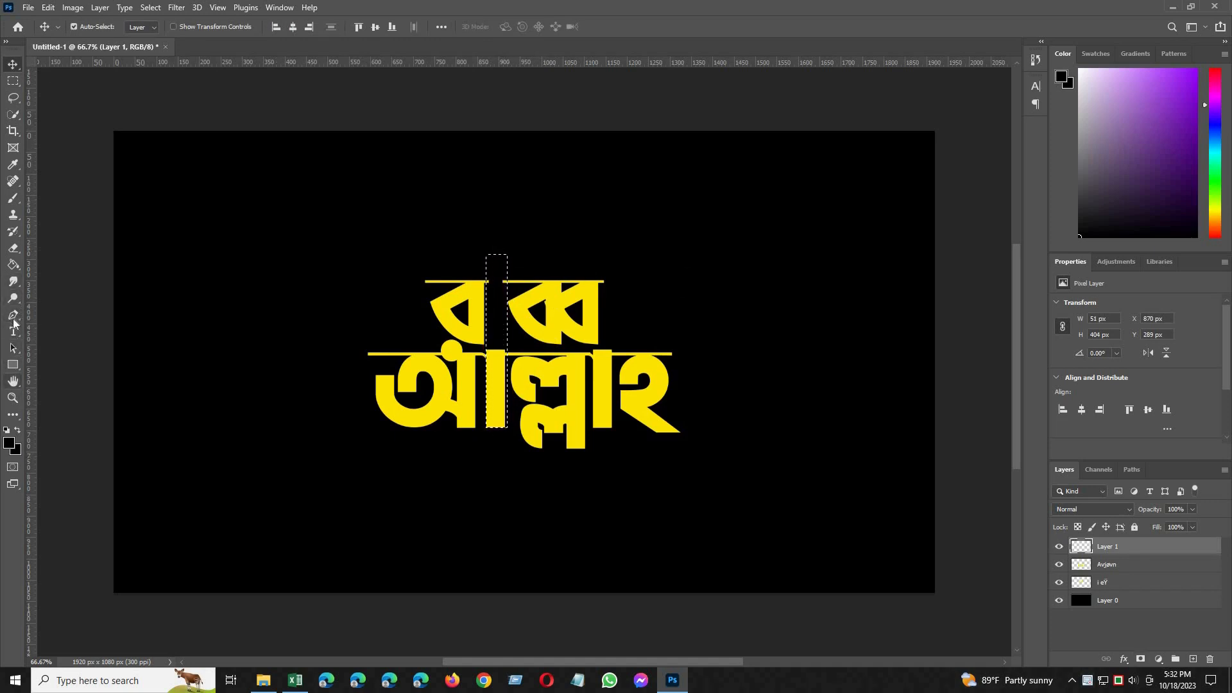
Sample the lettering's yellow (#ffe400) as foreground colour and fill the tall rectangular selection with it
left_click(9, 442)
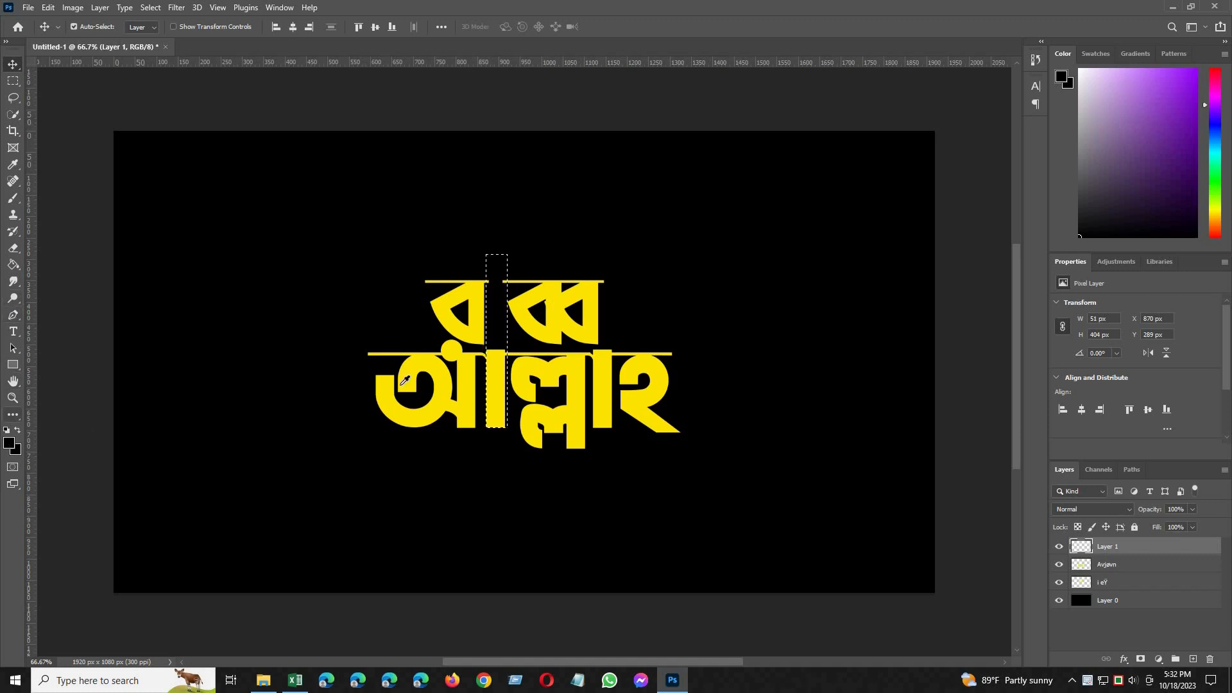
left_click(553, 303)
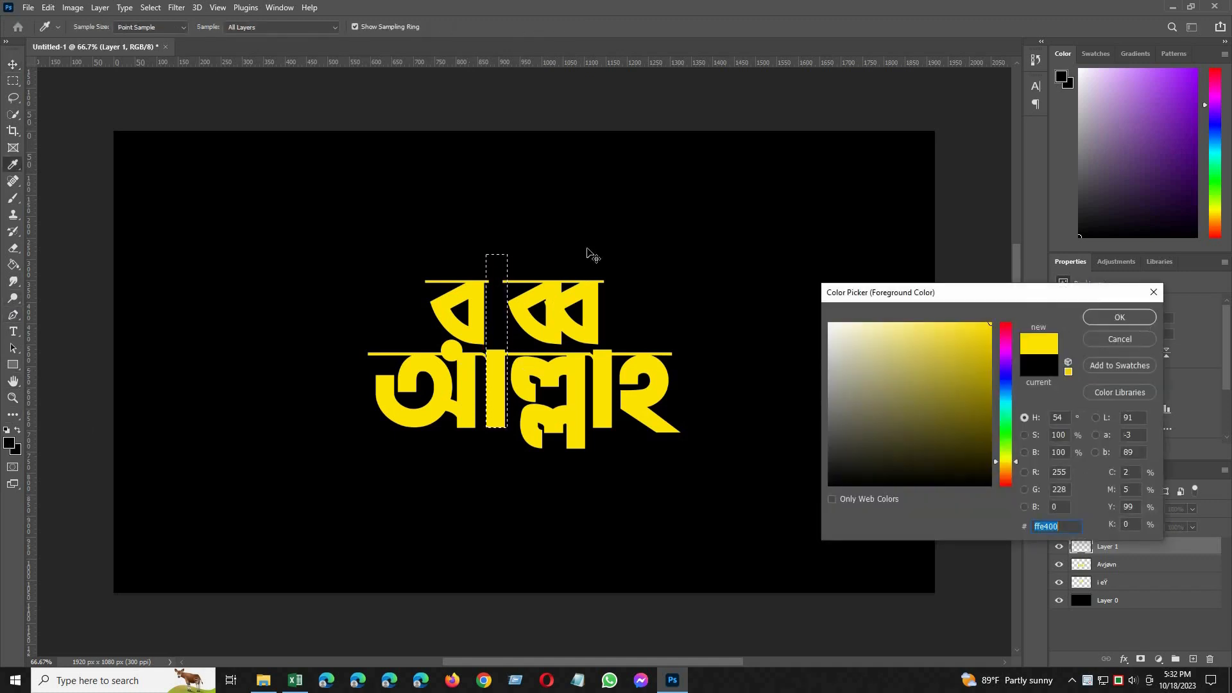
key("Return")
left_click(12, 264)
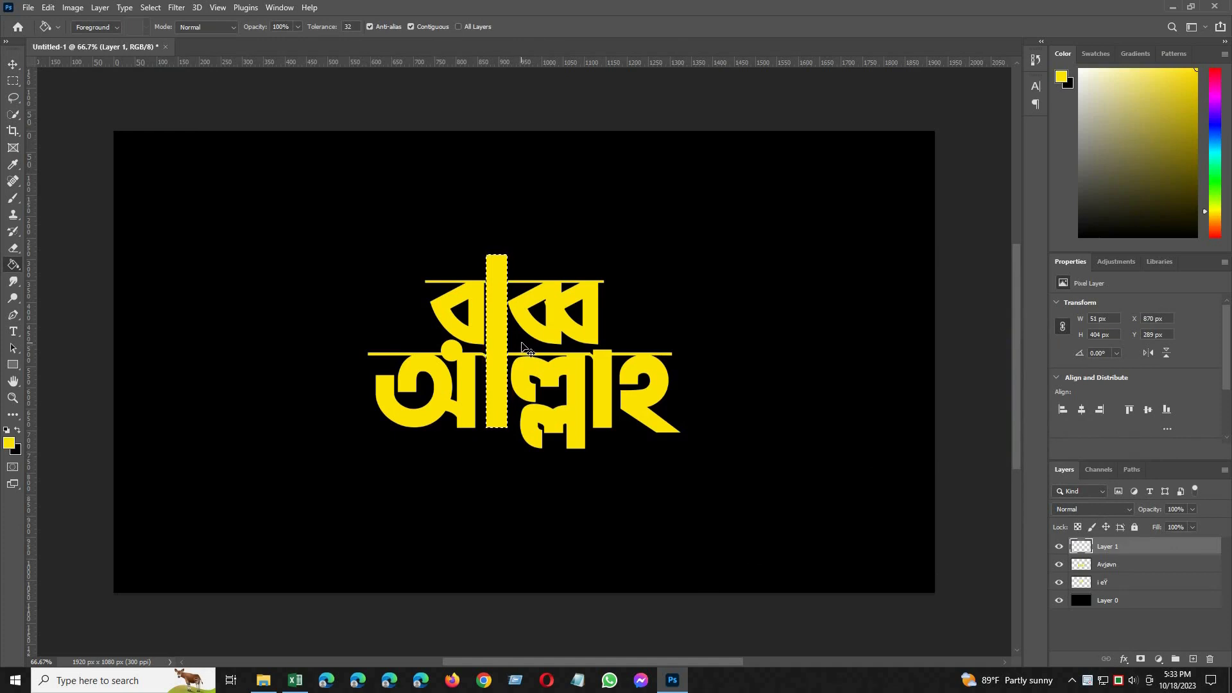
Narrow the yellow bar to about 80% width and move it down until its top meets the upper word's headline
left_click(13, 64)
key("ctrl+t")
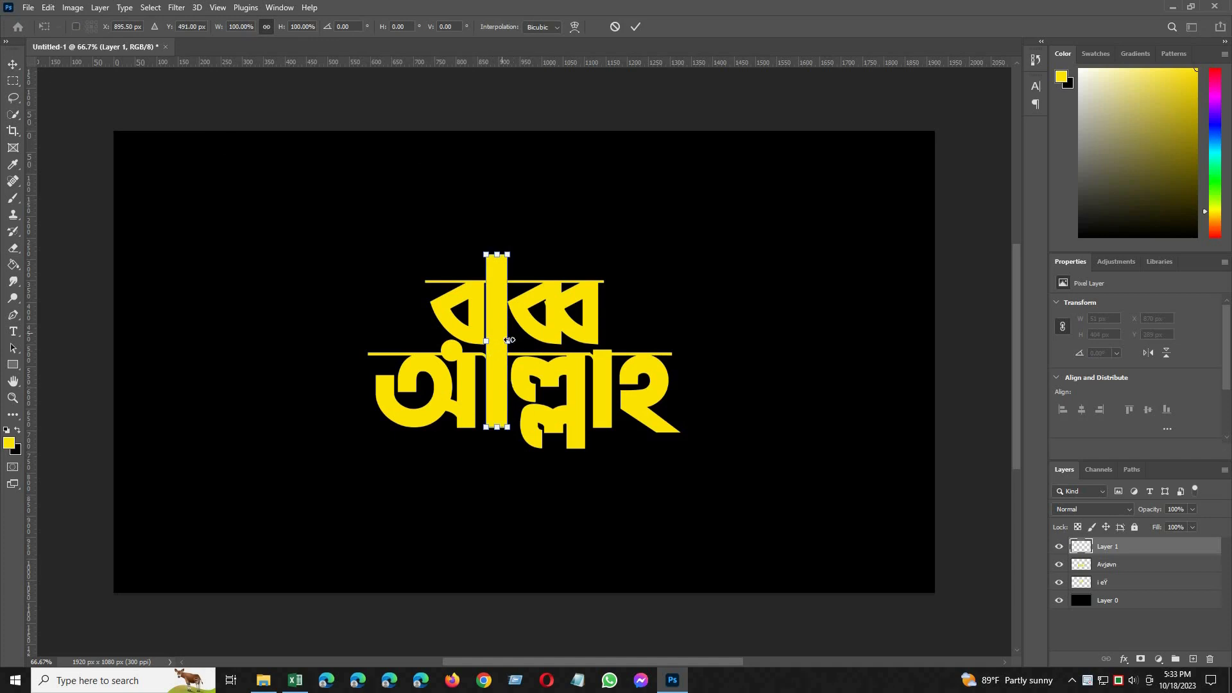
left_click_drag(748, 339, 514, 352)
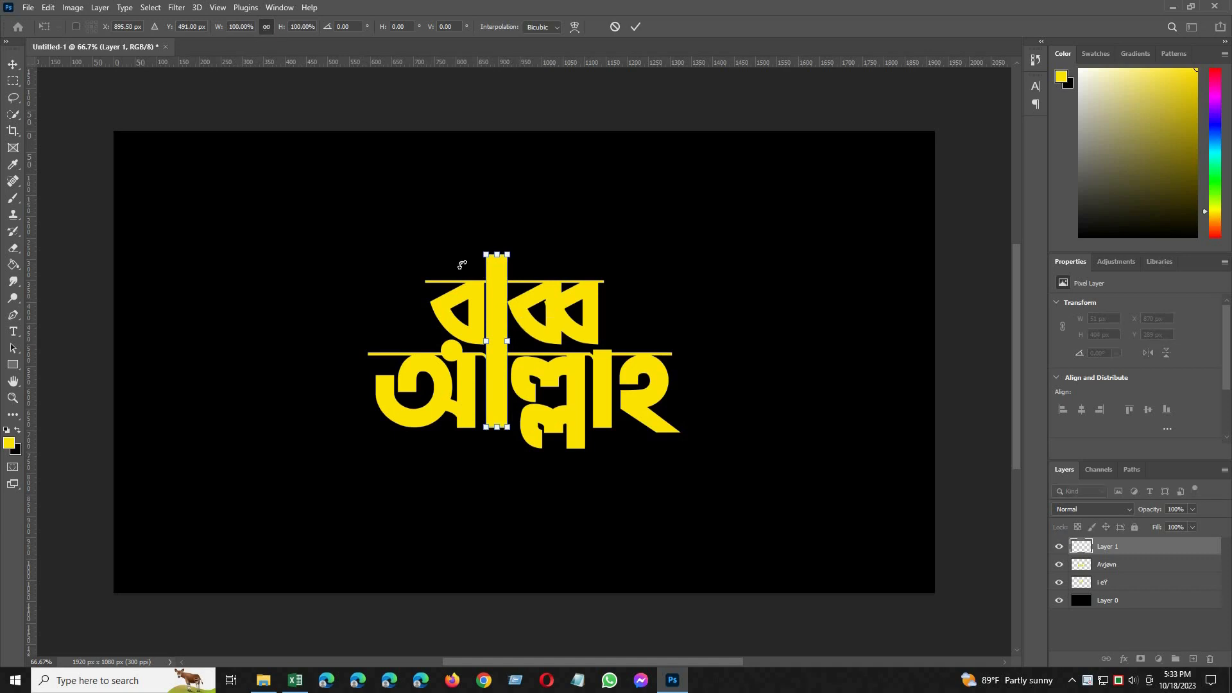
left_click_drag(790, 360, 499, 394)
left_click_drag(641, 439, 640, 429)
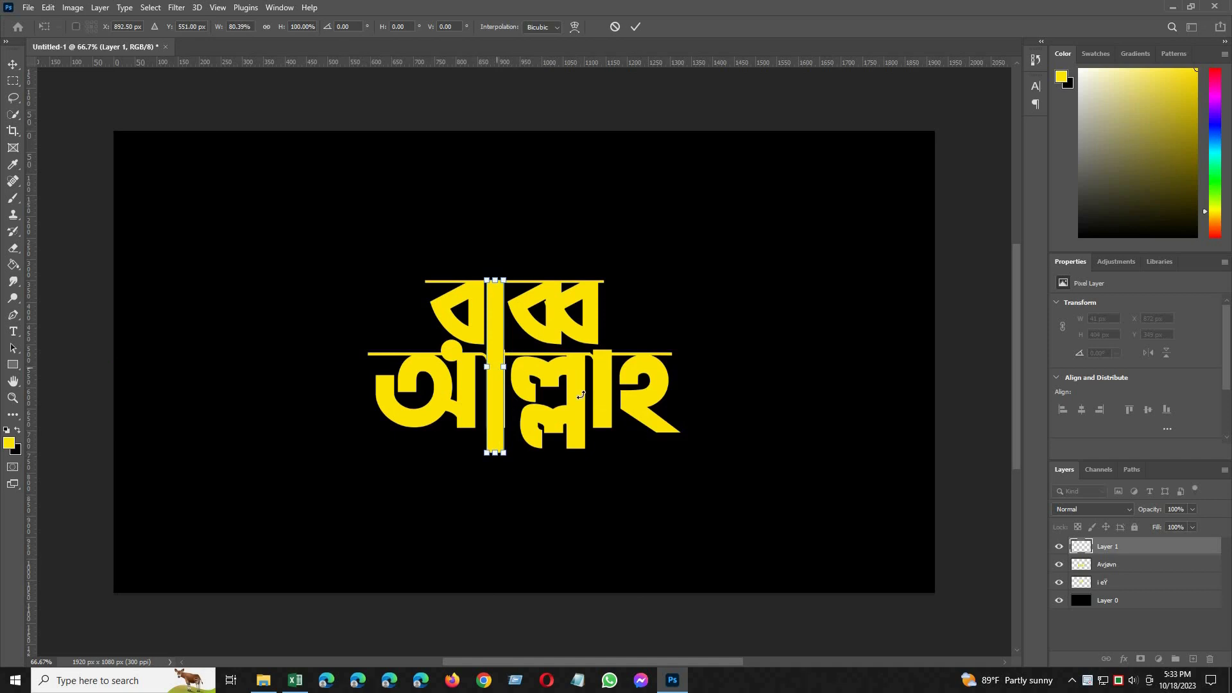
Fine-tune both sides of the yellow bar to a width of about 42 px and apply the transform
scroll(466, 375, "up", 4)
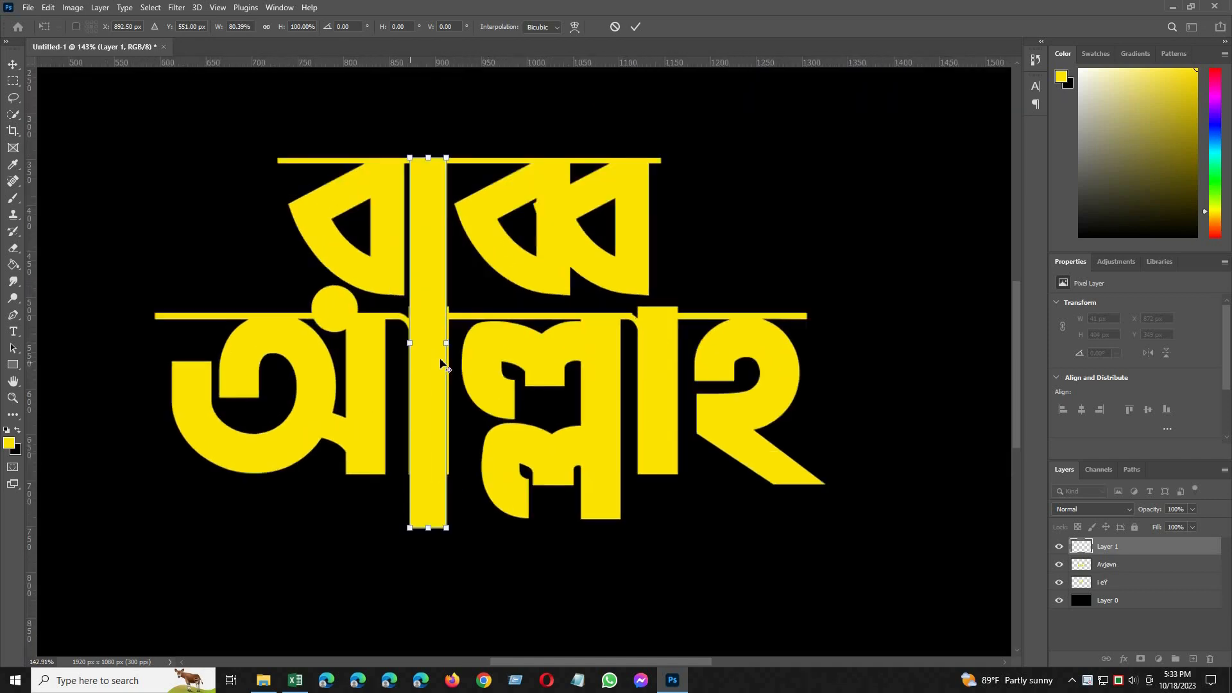
scroll(451, 346, "up", 1)
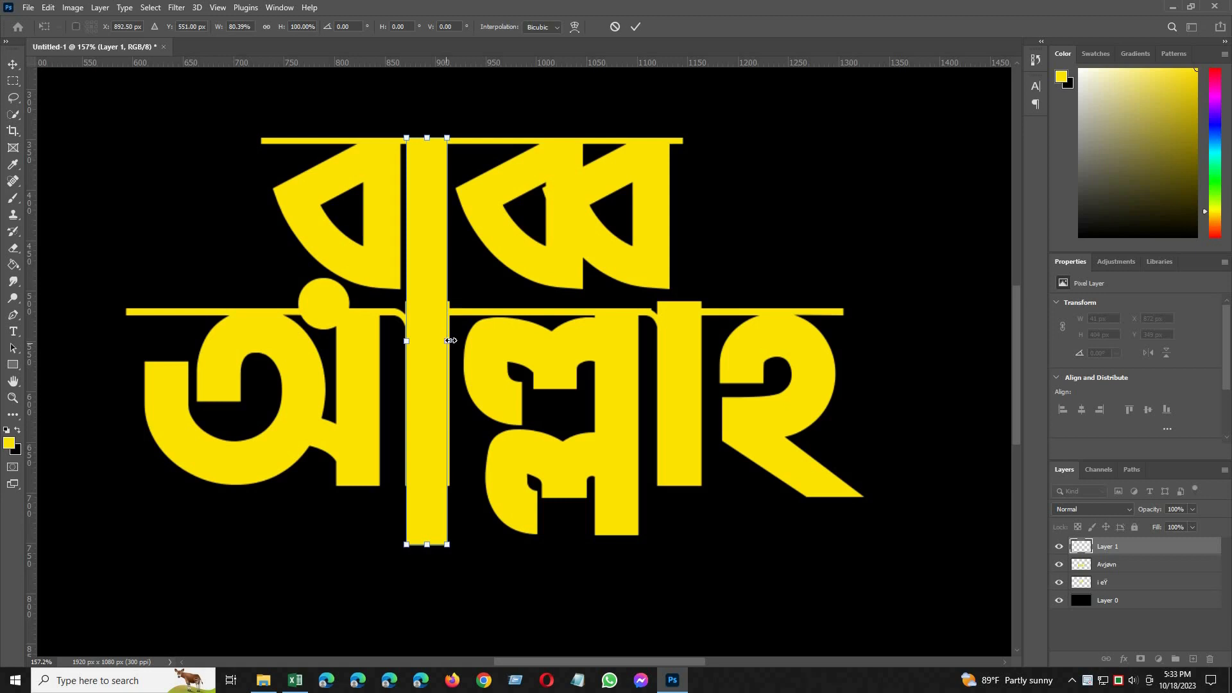
left_click_drag(451, 341, 455, 340)
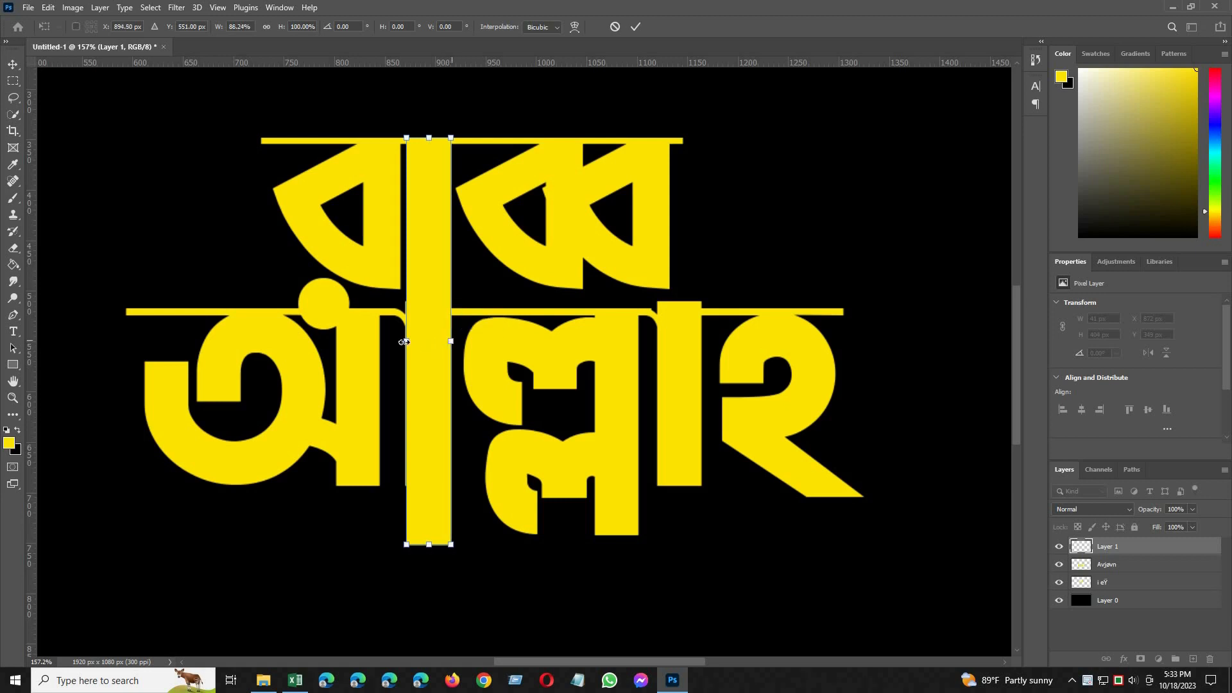
left_click_drag(399, 342, 397, 342)
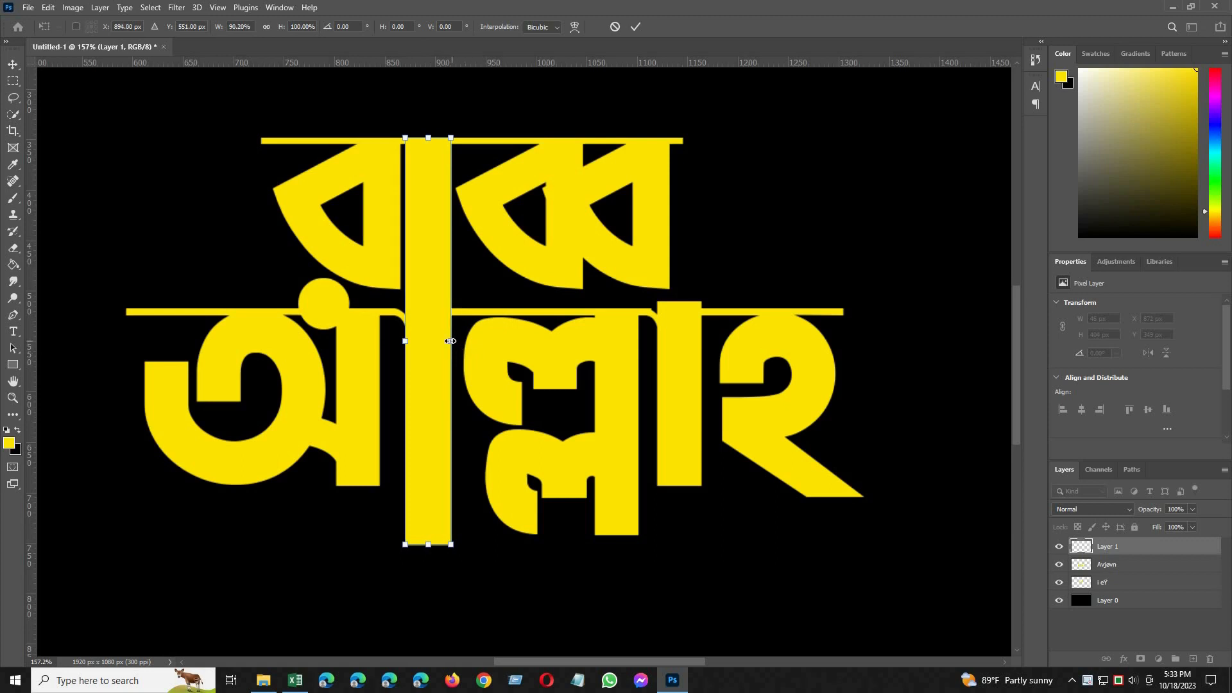
left_click_drag(449, 341, 448, 342)
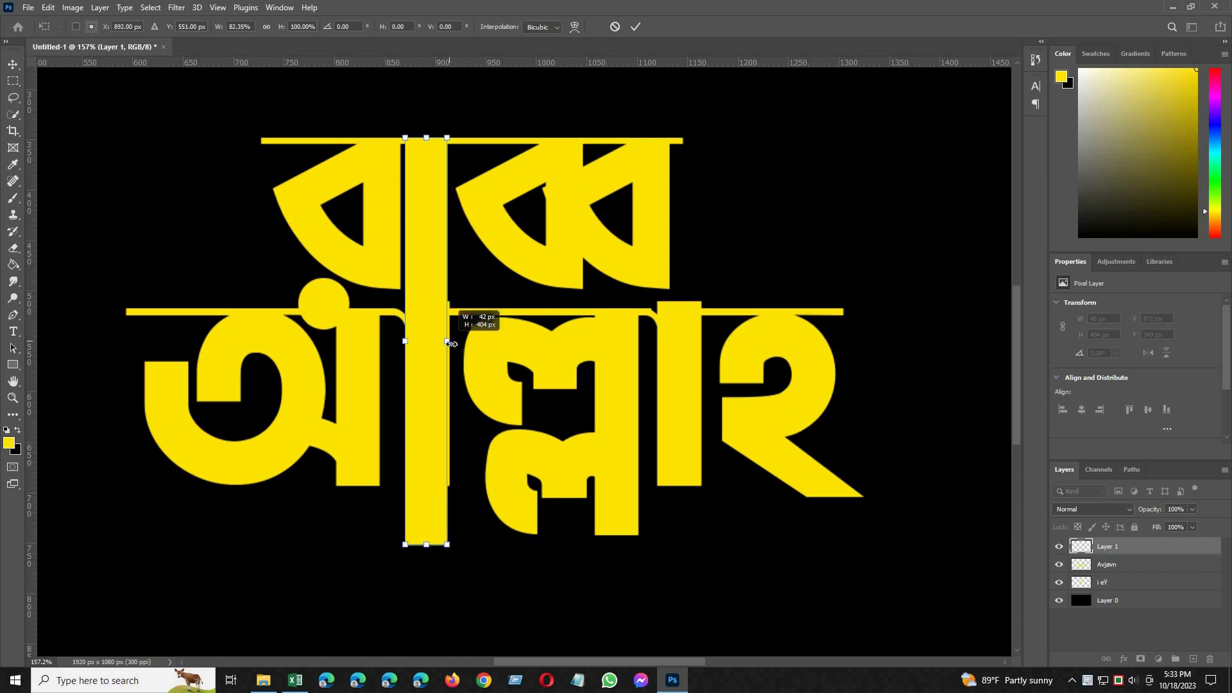
key("Return")
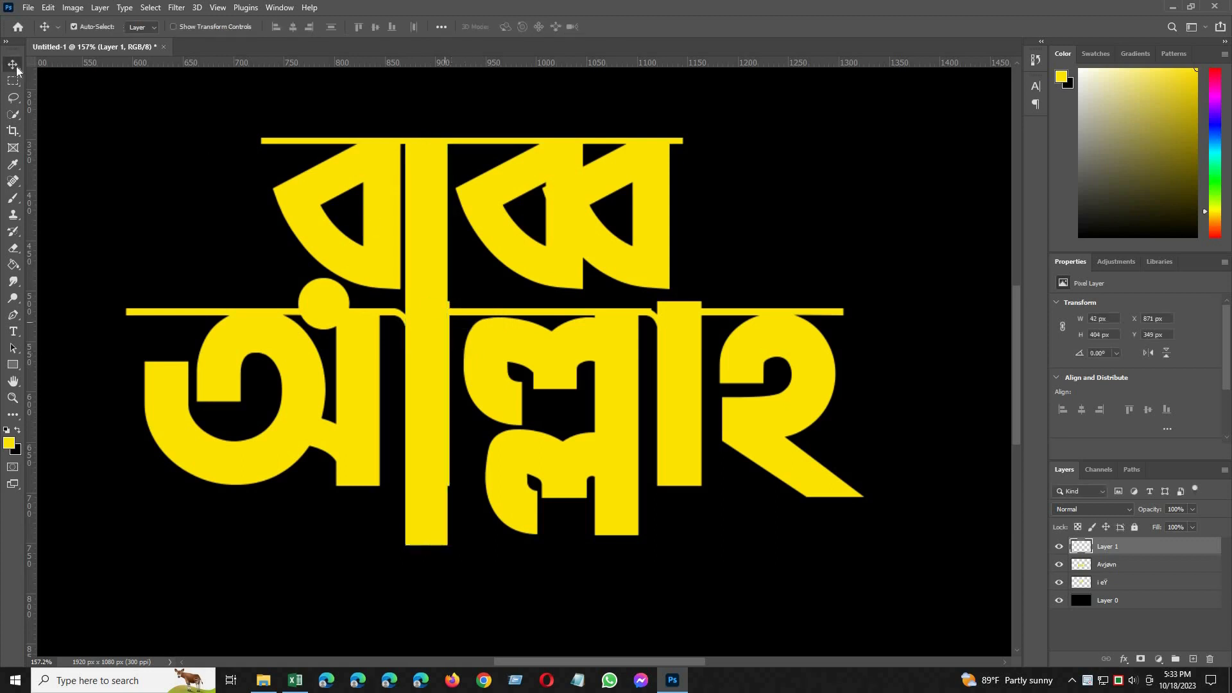
Enlarge the upper word slightly, keeping its headline level with the bar's top, and nudge the bar to fit the gap
left_click(371, 180)
key("ctrl+t")
left_click_drag(255, 130, 241, 119)
left_click_drag(530, 200, 530, 200)
key("Return")
left_click_drag(436, 349, 439, 347)
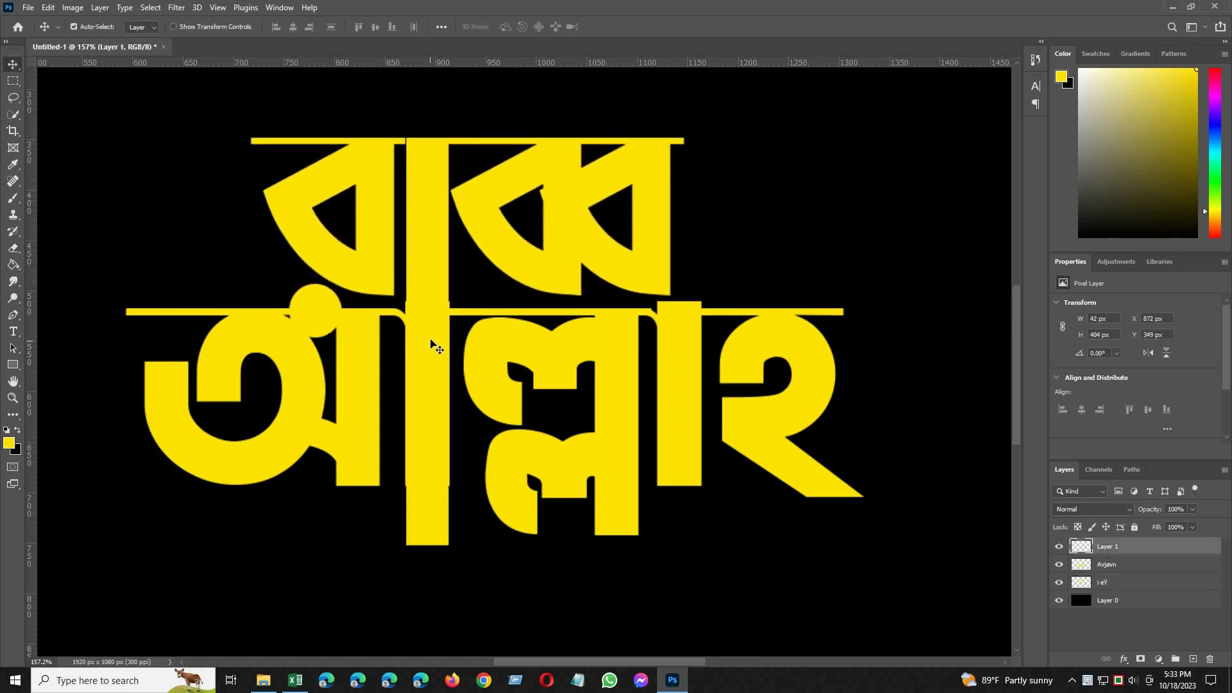
Narrow "আল্লাহ" to about 96% width and move it slightly up, closer beneath the upper word
left_click(538, 365)
key("ctrl+t")
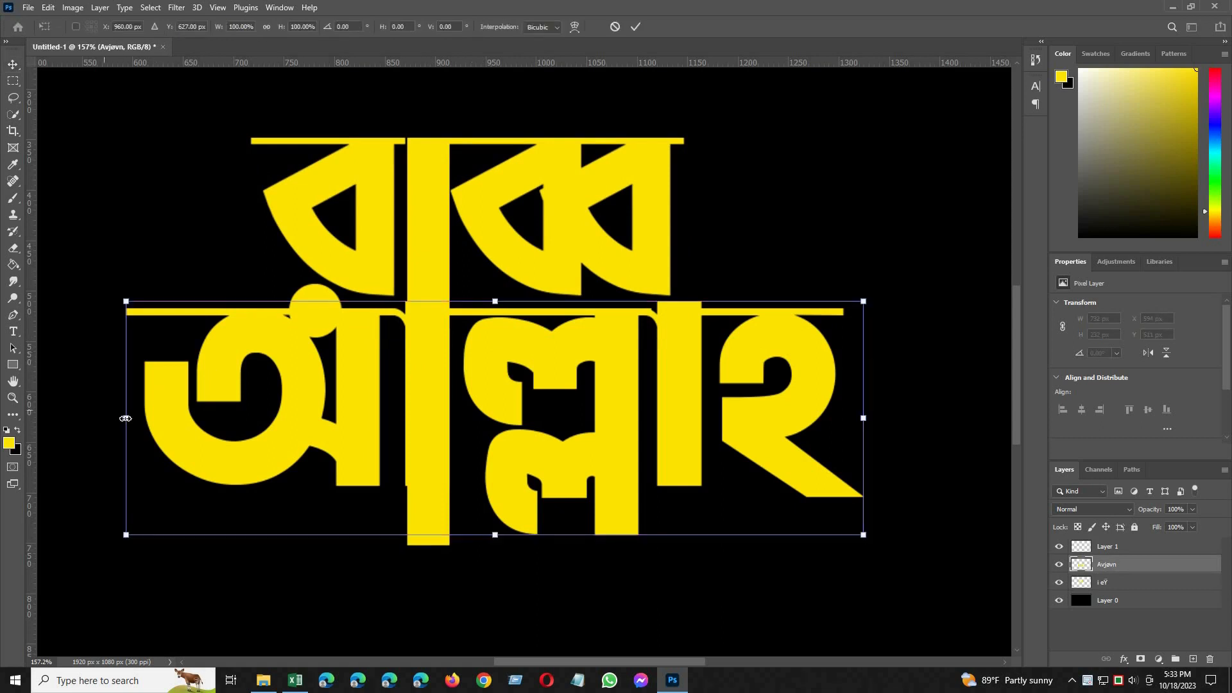
mouse_move(130, 418)
left_mouse_down()
mouse_move(161, 417)
mouse_move(145, 417)
left_mouse_up()
left_click_drag(478, 447, 475, 447)
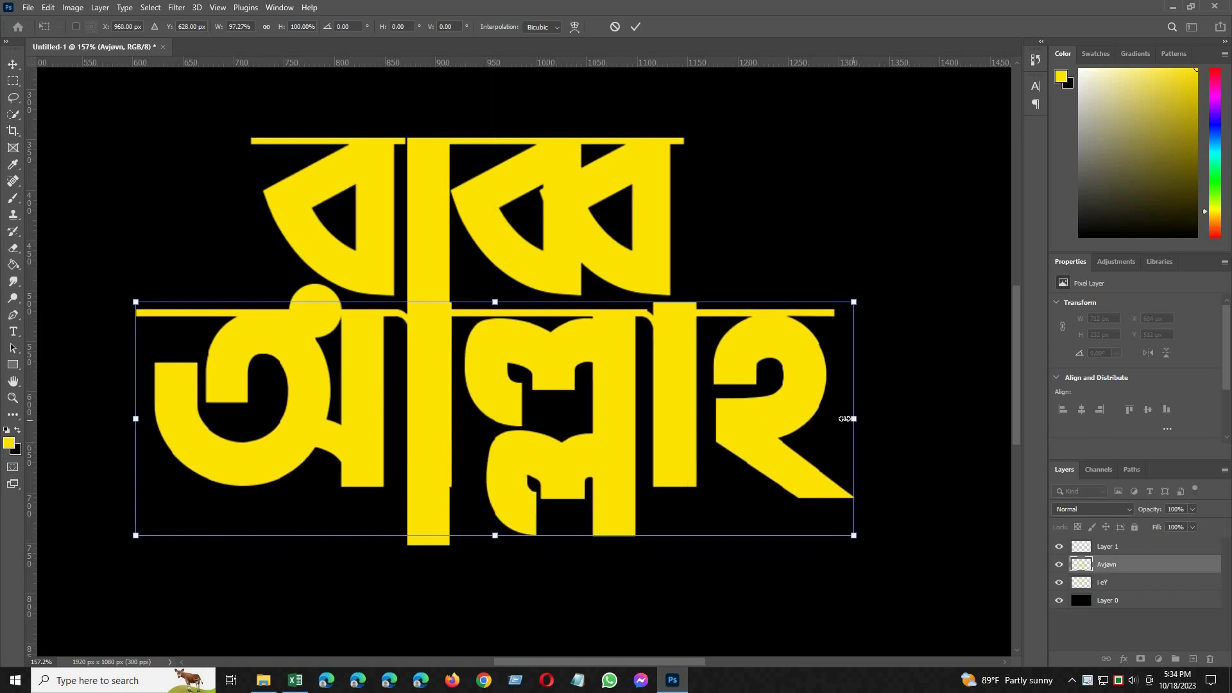
left_click_drag(854, 419, 844, 418)
left_click_drag(706, 422, 704, 425)
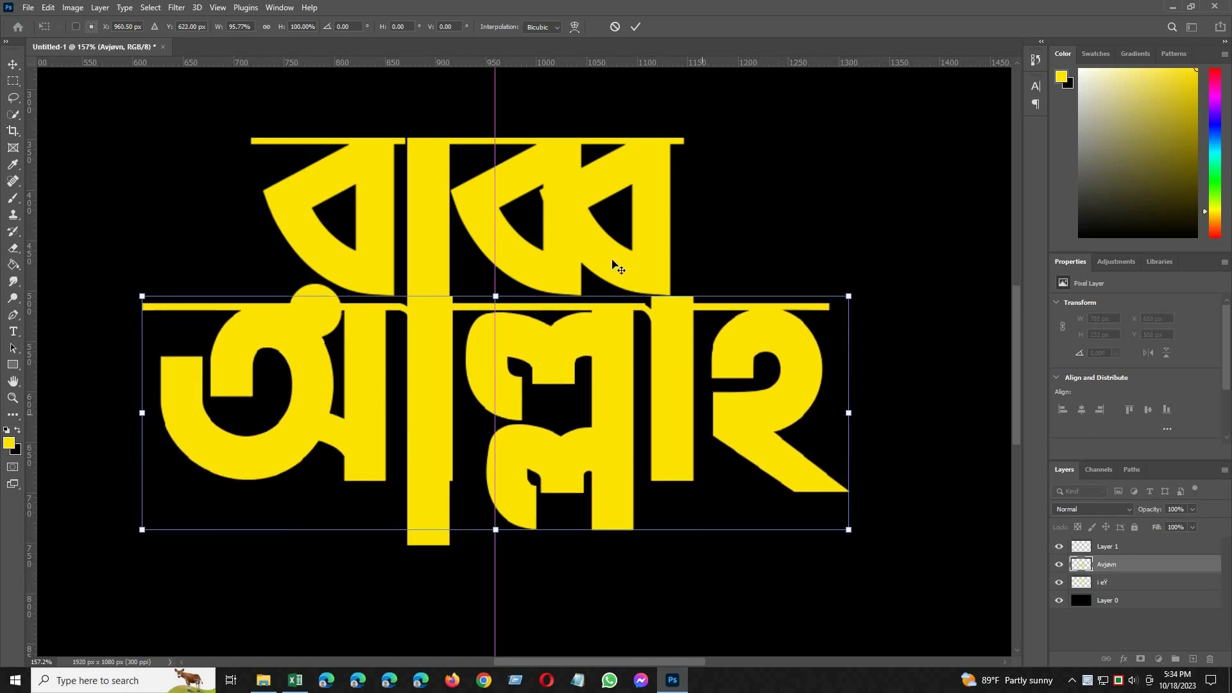
key("Return")
Widen the yellow bar to about 45 px so it covers the vowel stroke of "আল্লাহ" behind it
left_click(429, 244)
key("ctrl+t")
left_click_drag(456, 339, 451, 340)
key("Return")
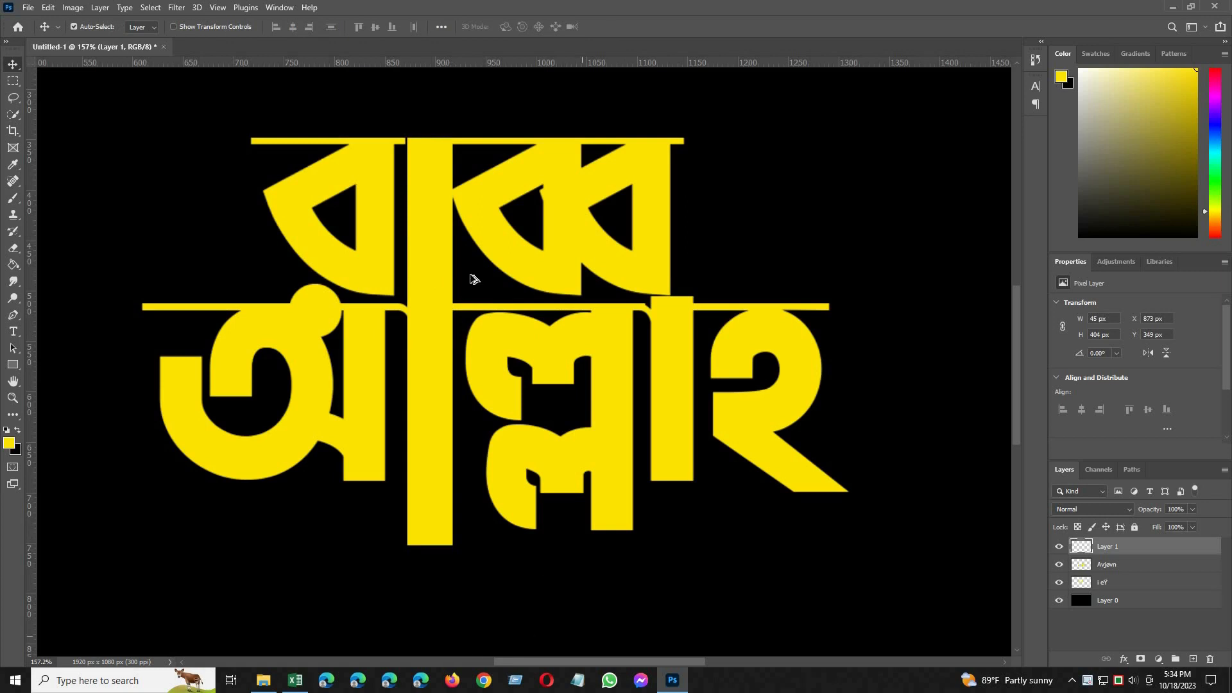
scroll(478, 265, "down", 2)
scroll(578, 308, "up", 1)
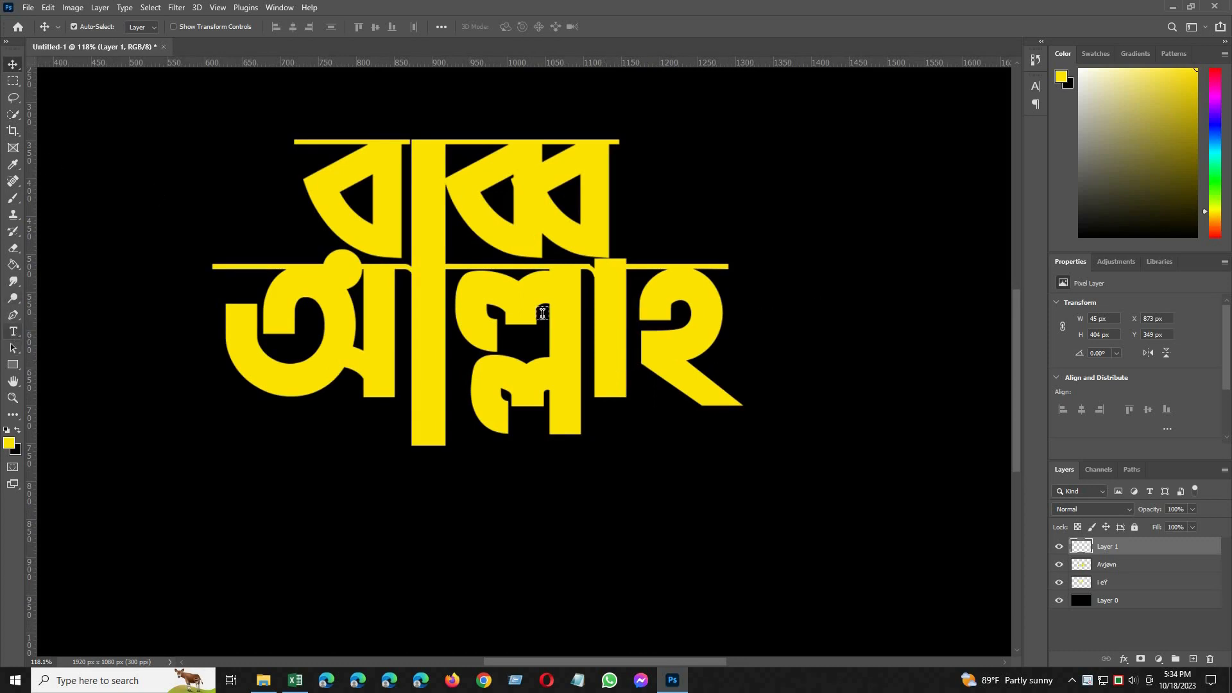
left_click(13, 331)
left_click_drag(457, 305, 505, 312)
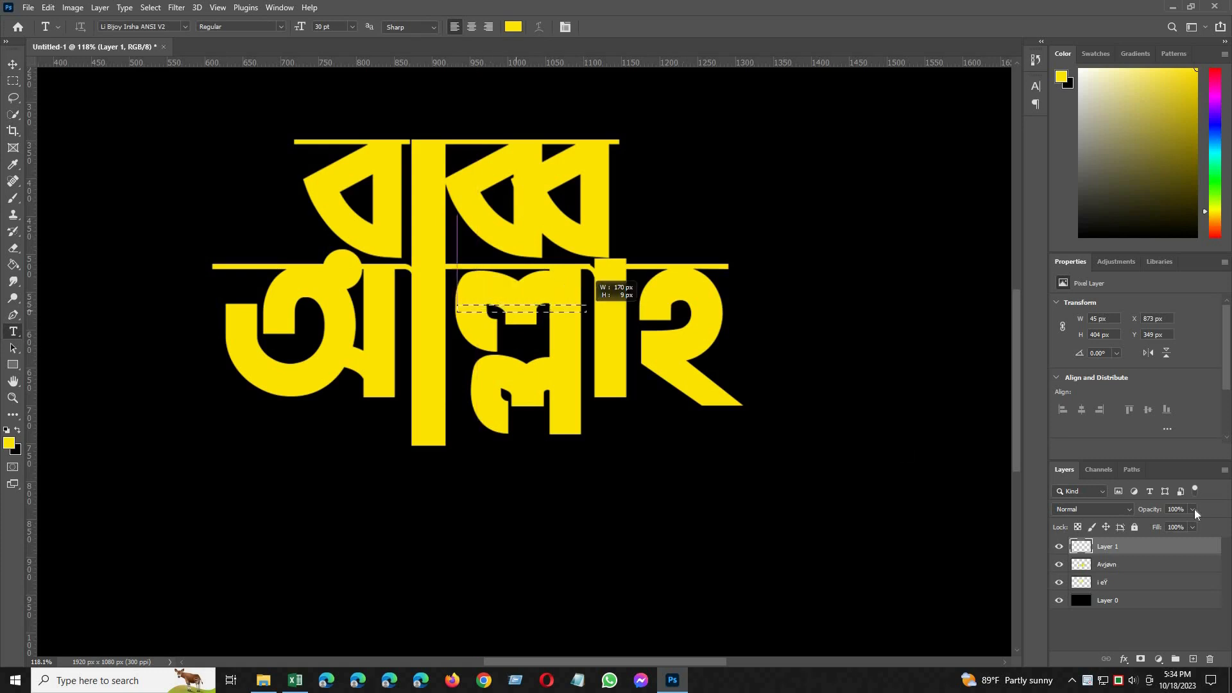
left_click(1115, 585)
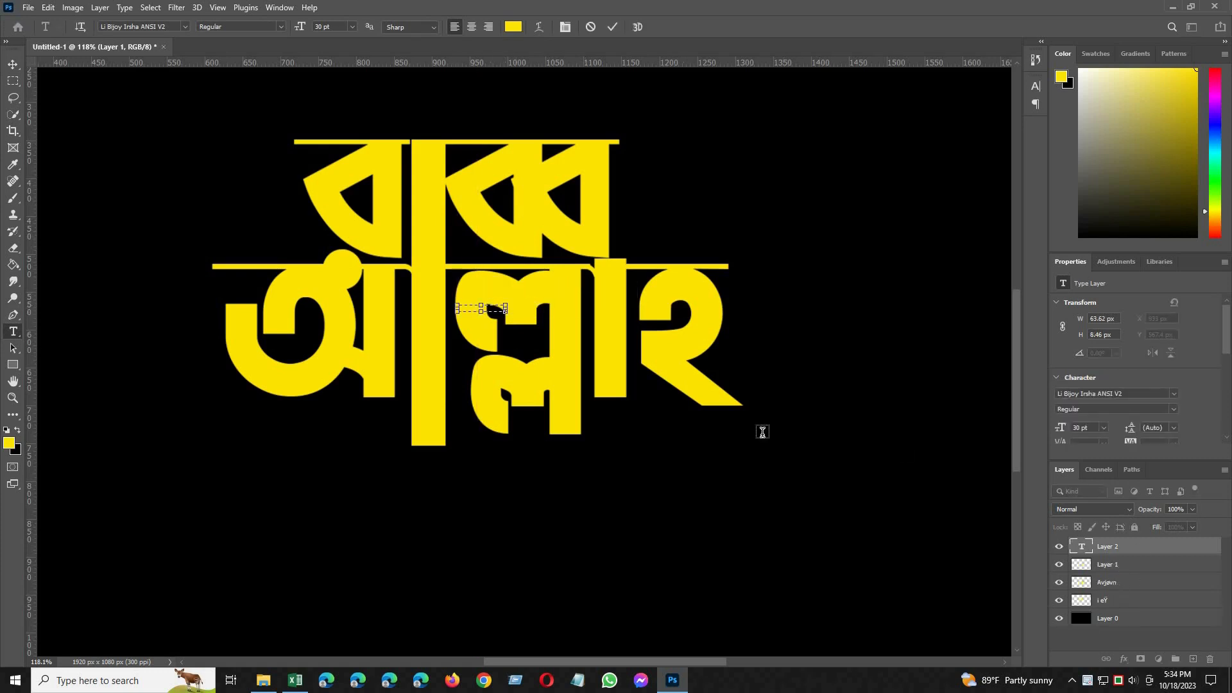
left_click(538, 339)
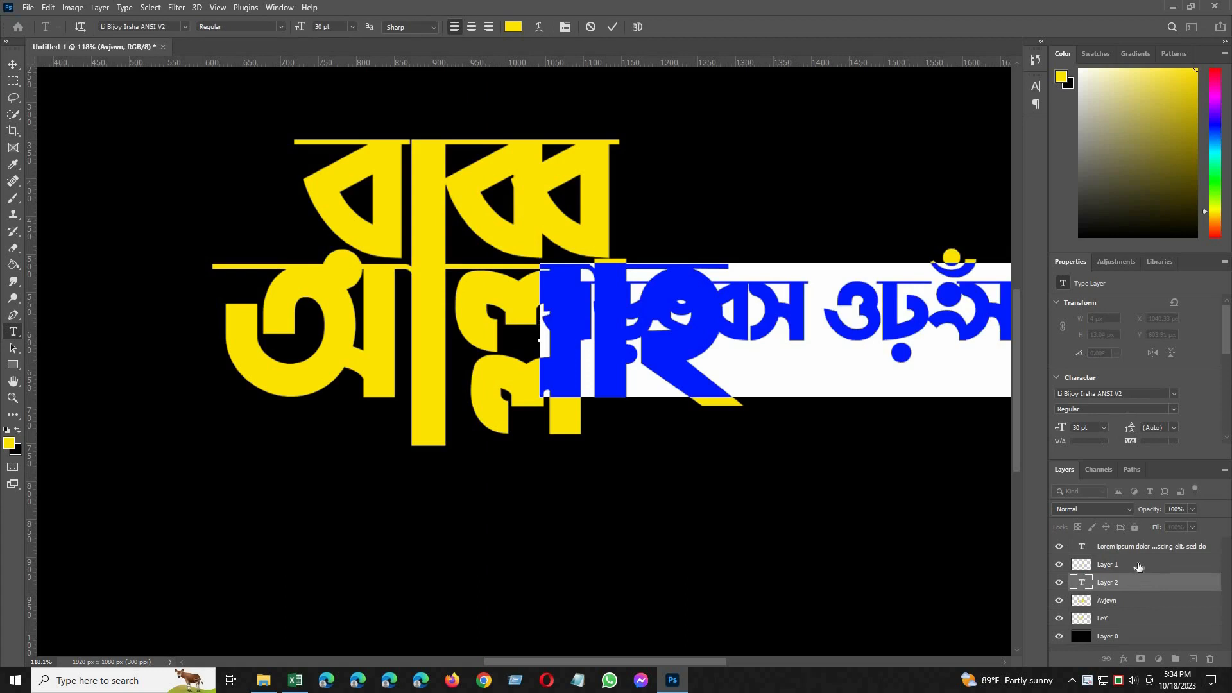
left_click(1140, 564)
key("Delete")
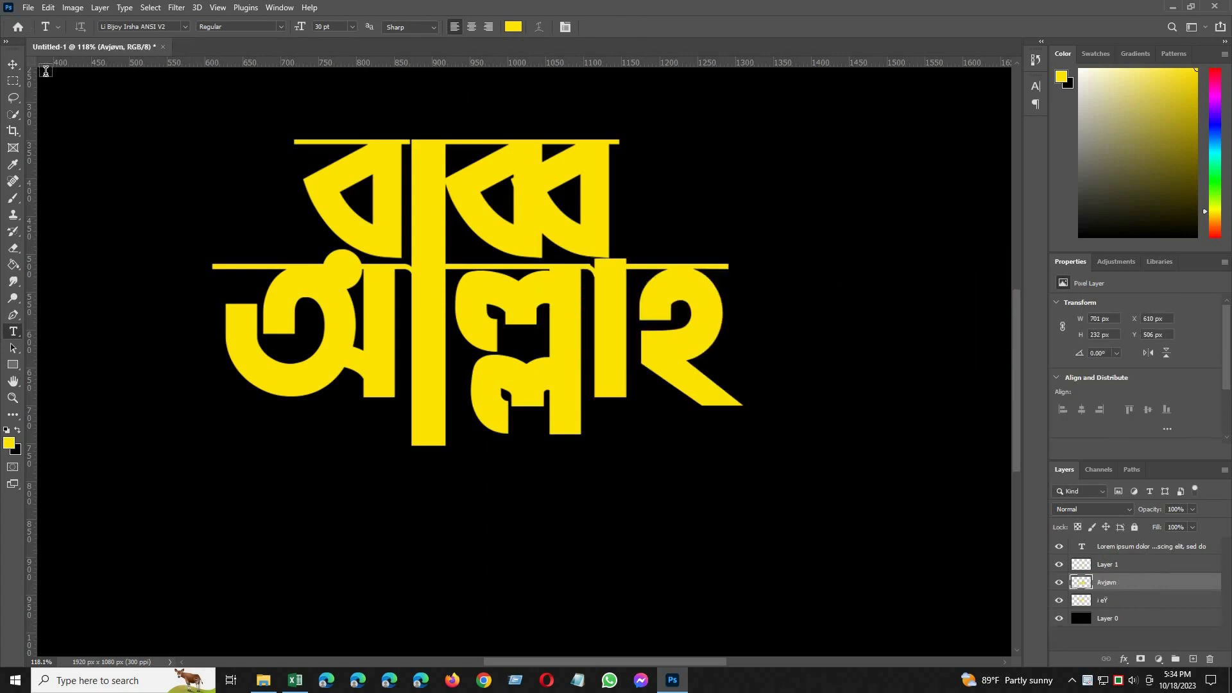
key("m")
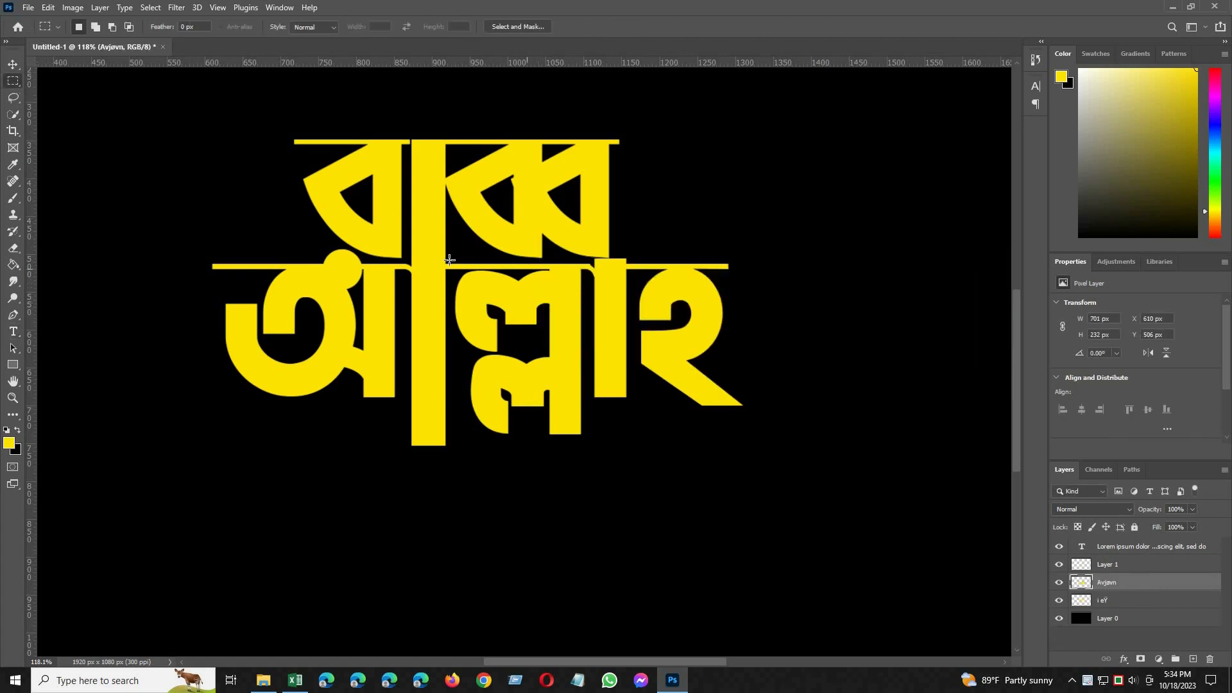
left_click(1055, 583)
left_click(1056, 583)
left_click_drag(447, 237, 853, 460)
key("v")
mouse_move(563, 331)
left_mouse_down()
mouse_move(592, 334)
mouse_move(564, 329)
left_mouse_up()
key("ctrl+z")
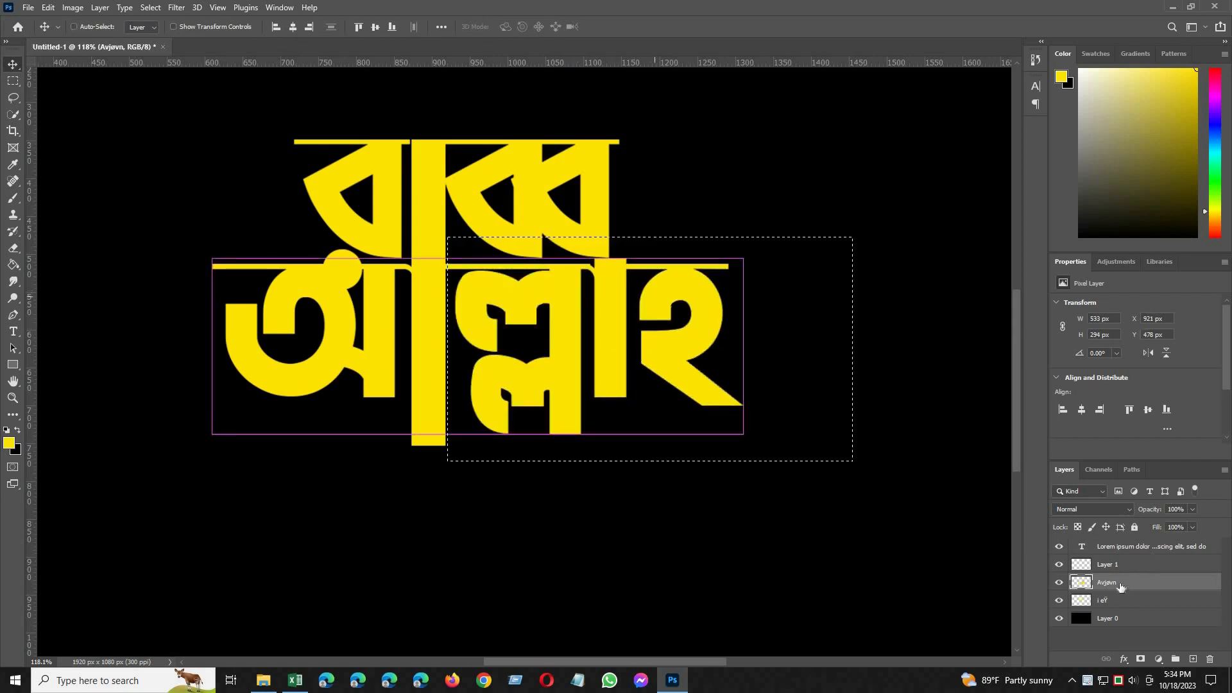
key("ctrl+d")
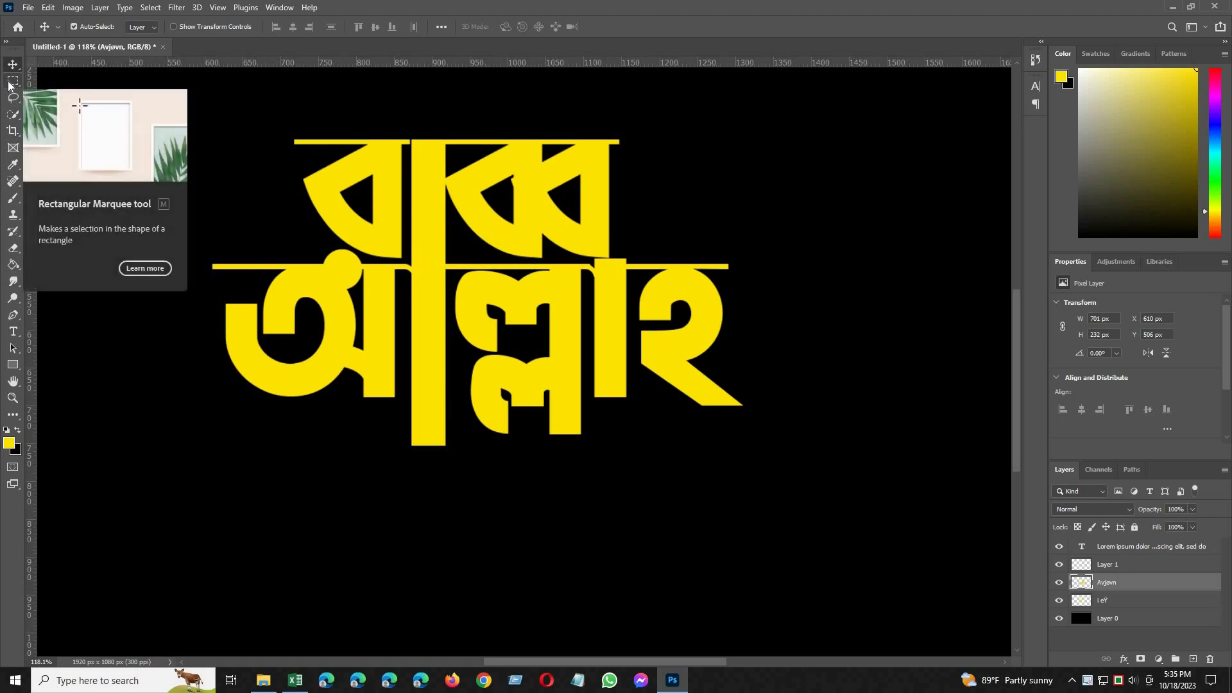
key("m")
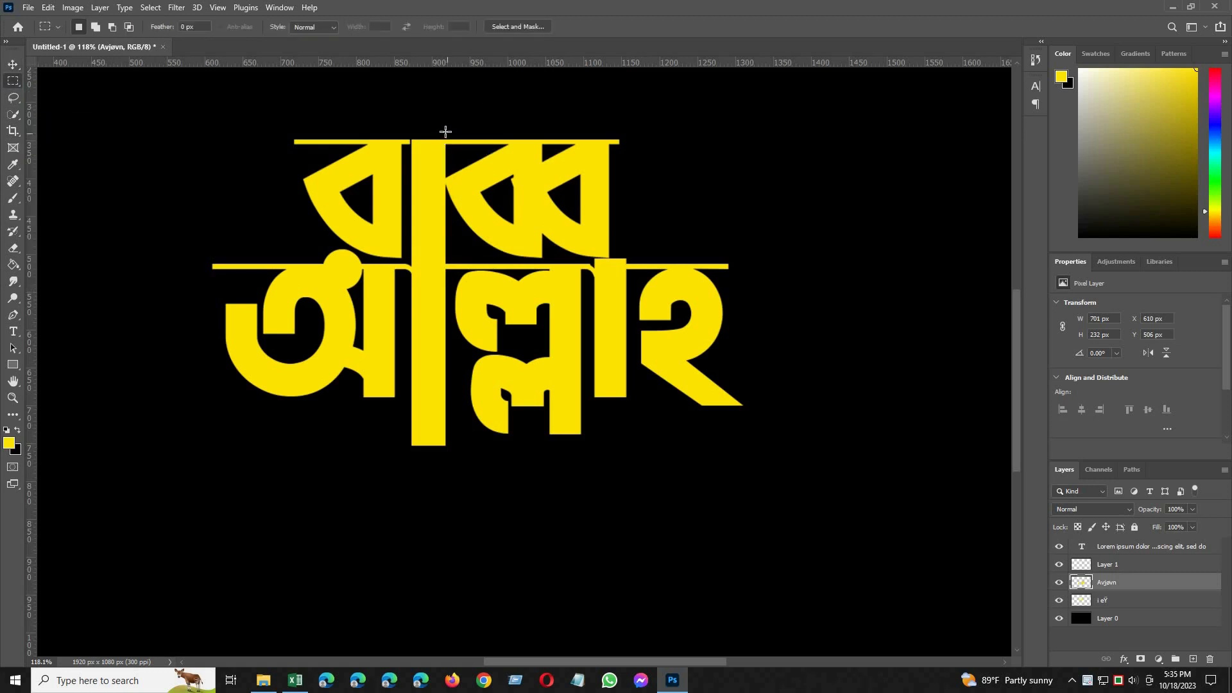
left_click_drag(445, 131, 648, 264)
key("ctrl+t")
left_click_drag(647, 132, 638, 139)
Scale the "ব্ব" part of the upper word to about 76% width and 103% height, keeping it against the yellow bar
left_click(1114, 602)
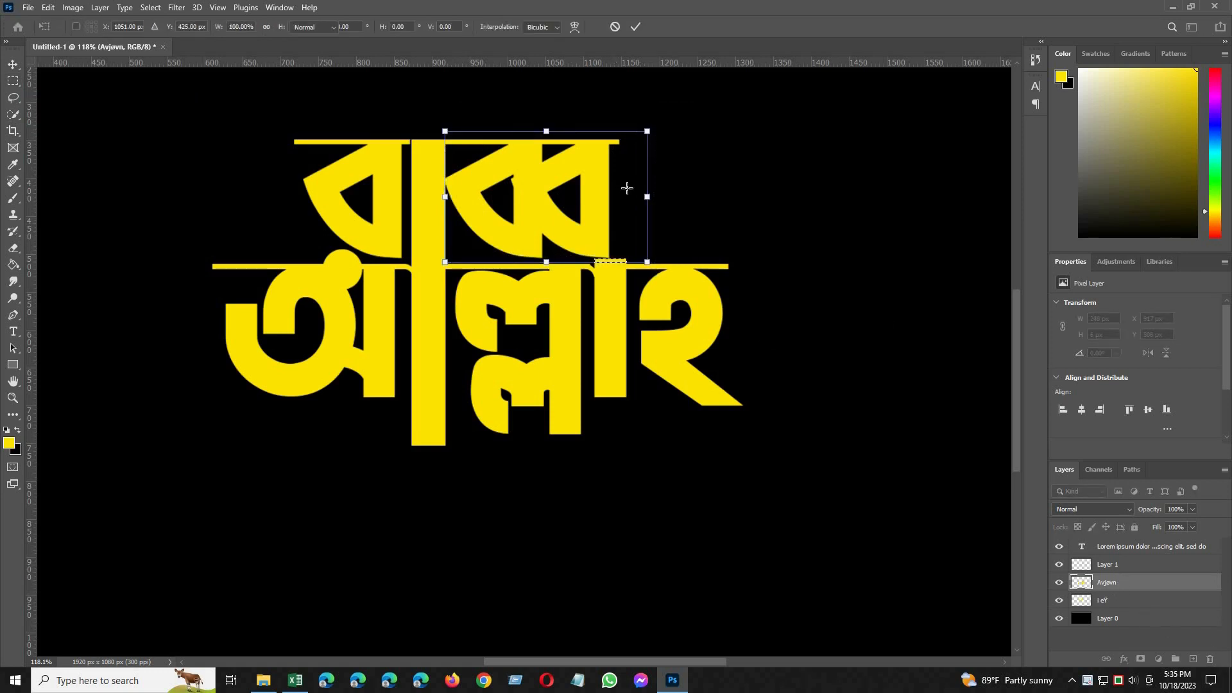
left_click(650, 201)
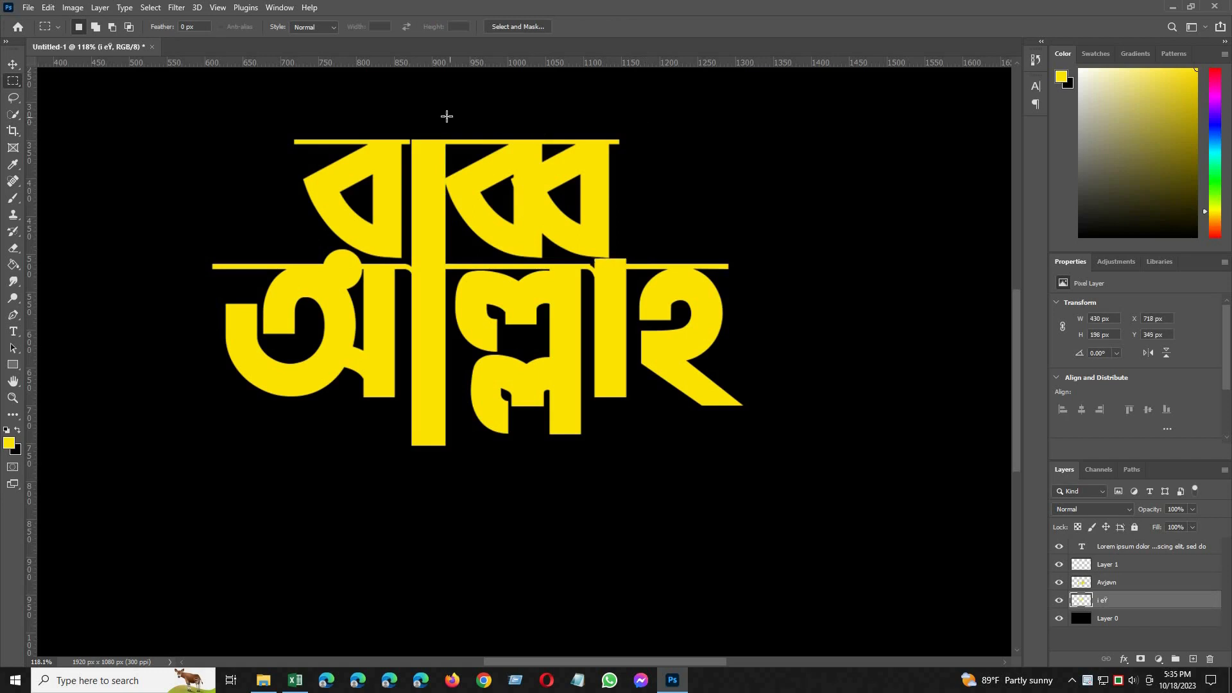
left_click_drag(446, 116, 631, 264)
key("ctrl+t")
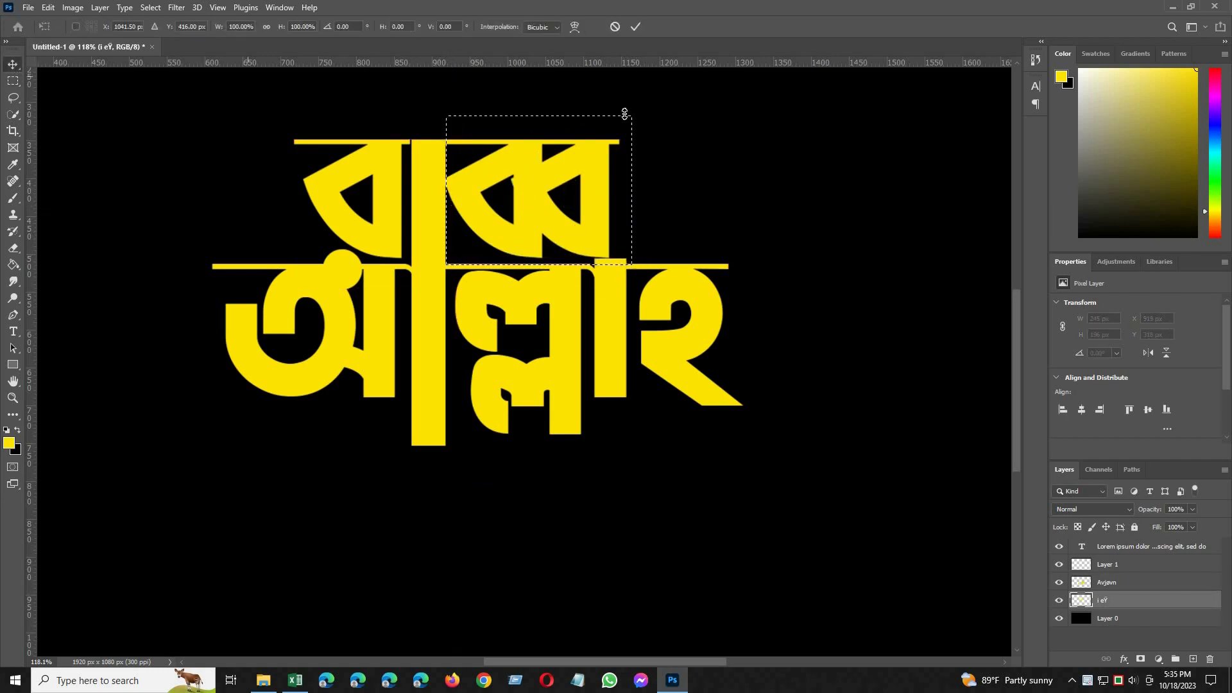
left_click_drag(610, 127, 578, 138)
mouse_move(537, 184)
left_mouse_down()
mouse_move(555, 166)
mouse_move(543, 166)
left_mouse_up()
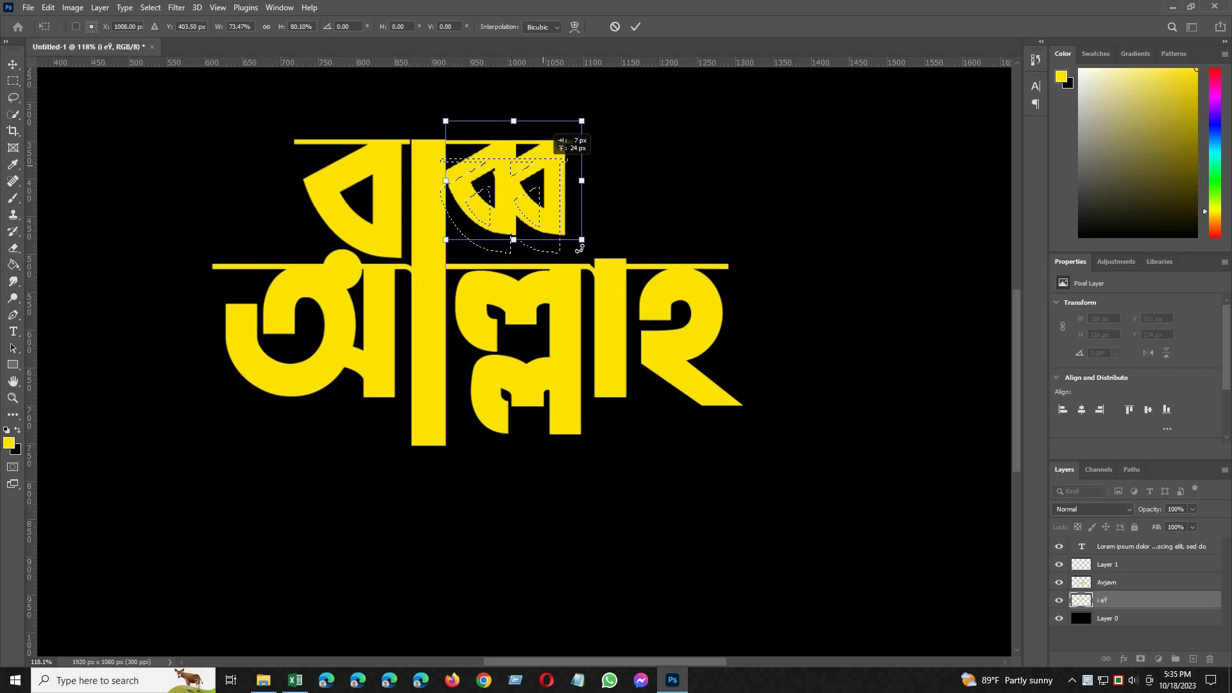
left_click_drag(581, 240, 587, 271)
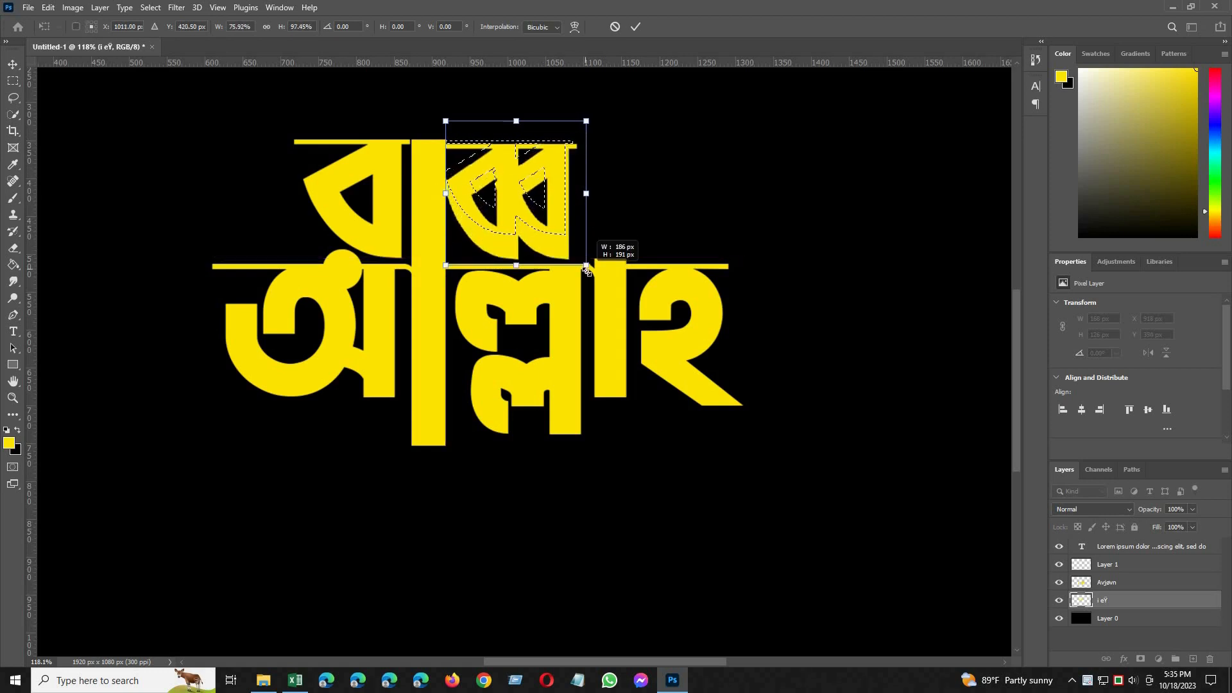
left_click_drag(517, 120, 519, 113)
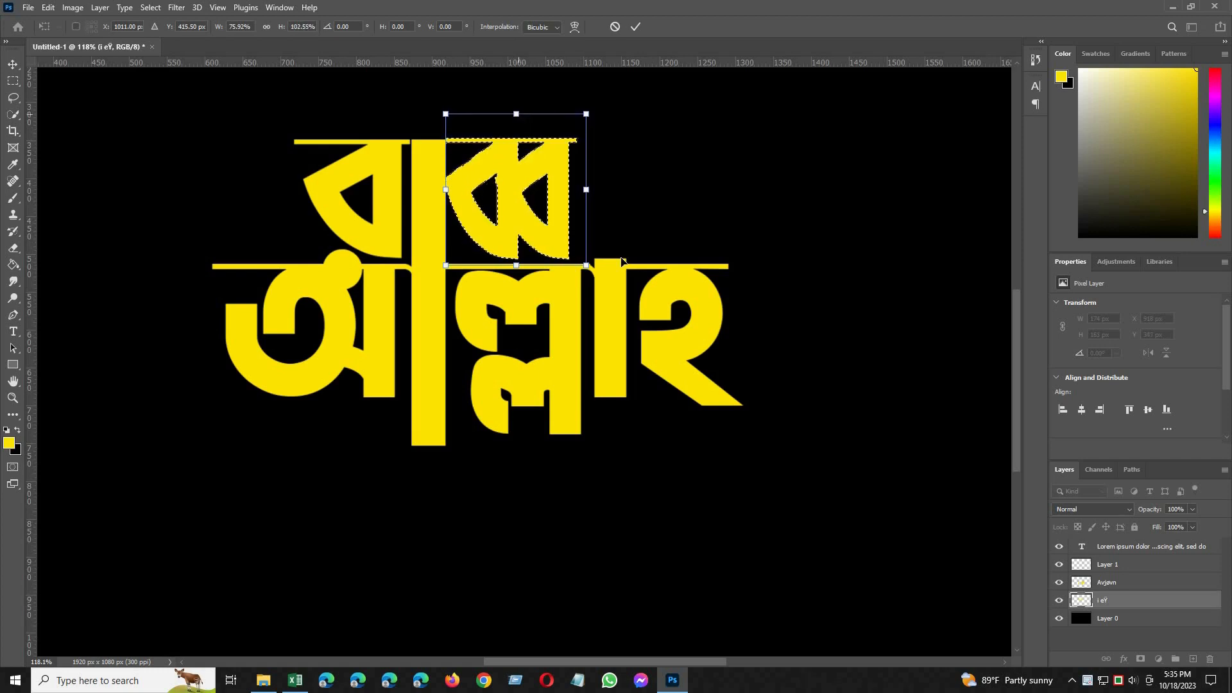
key("Return")
key("ctrl+d")
Duplicate the yellow bar layer and place the copy over the second vowel stroke of "আল্লাহ", level with the original bar
scroll(573, 230, "down", 4)
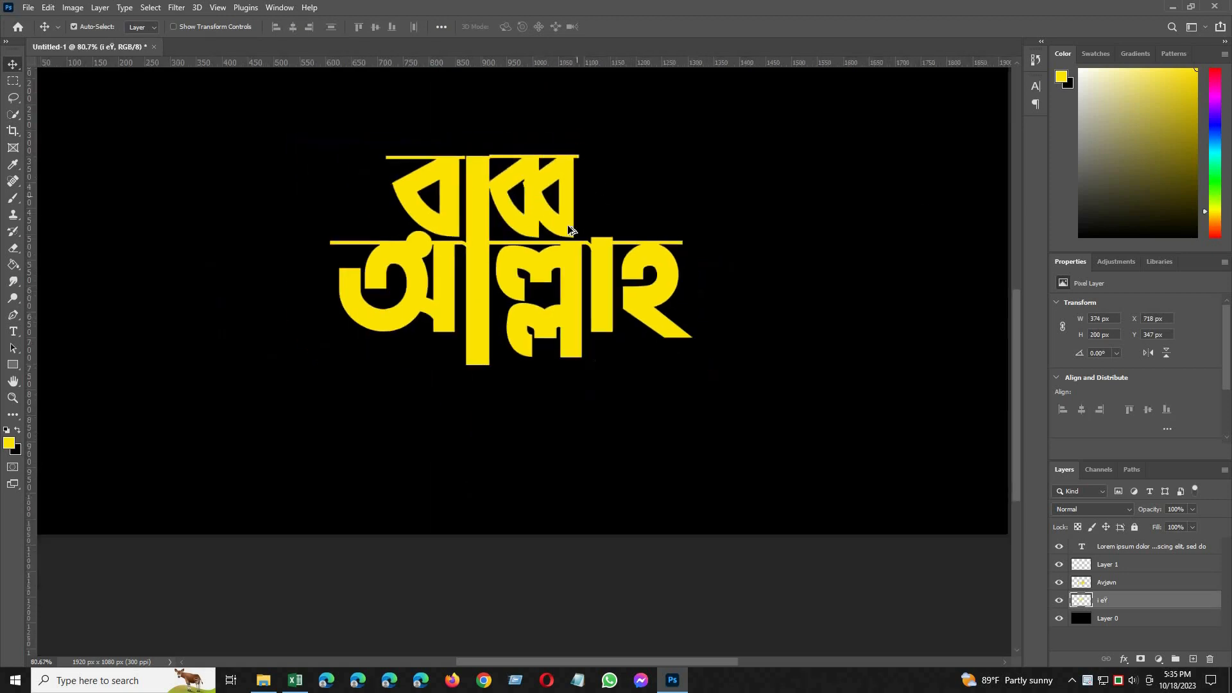
scroll(568, 227, "up", 6)
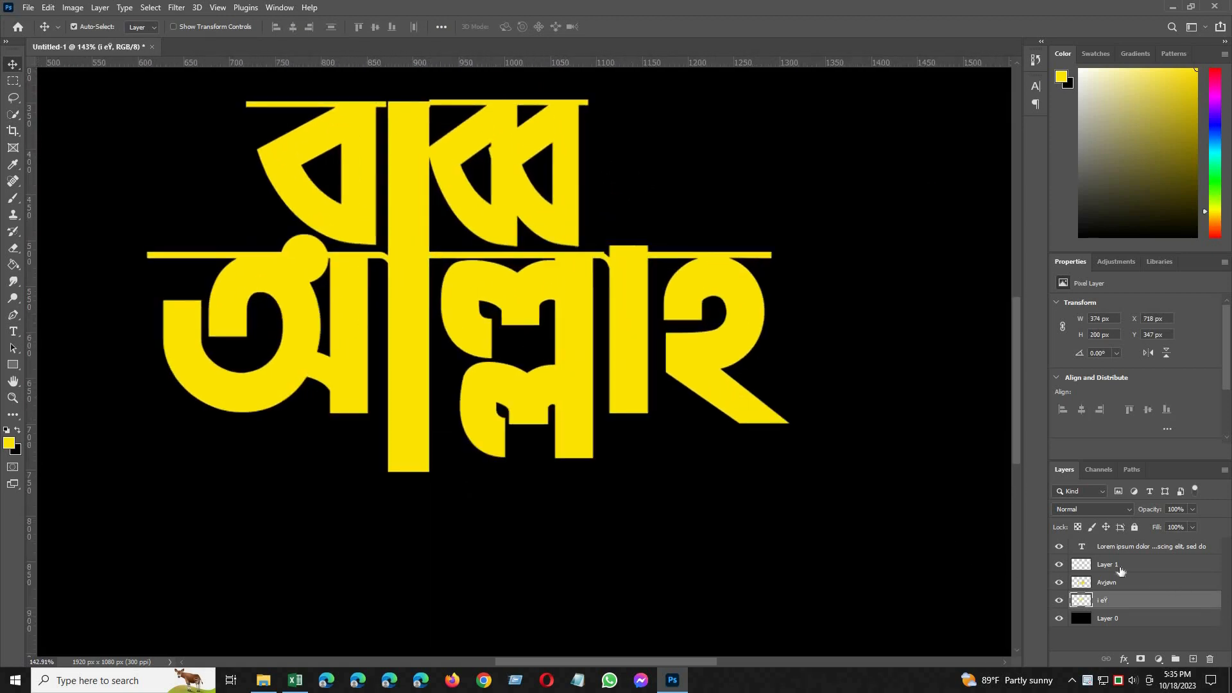
left_click(1119, 571)
right_click(1118, 568)
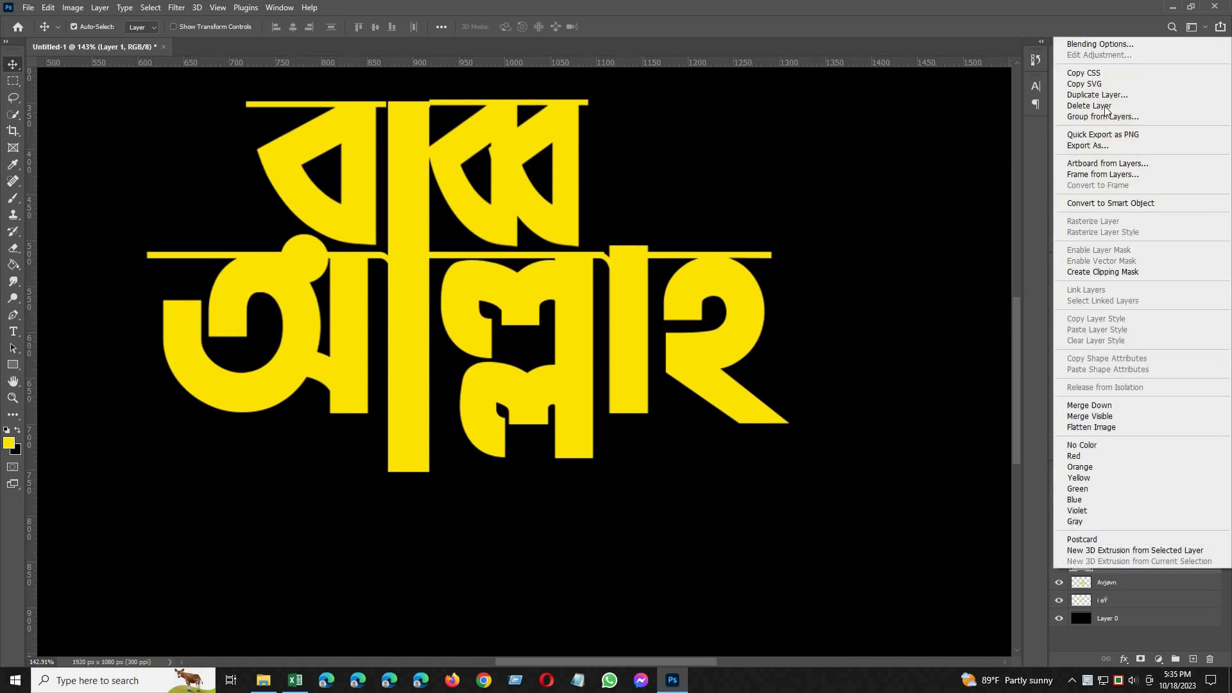
left_click(1097, 95)
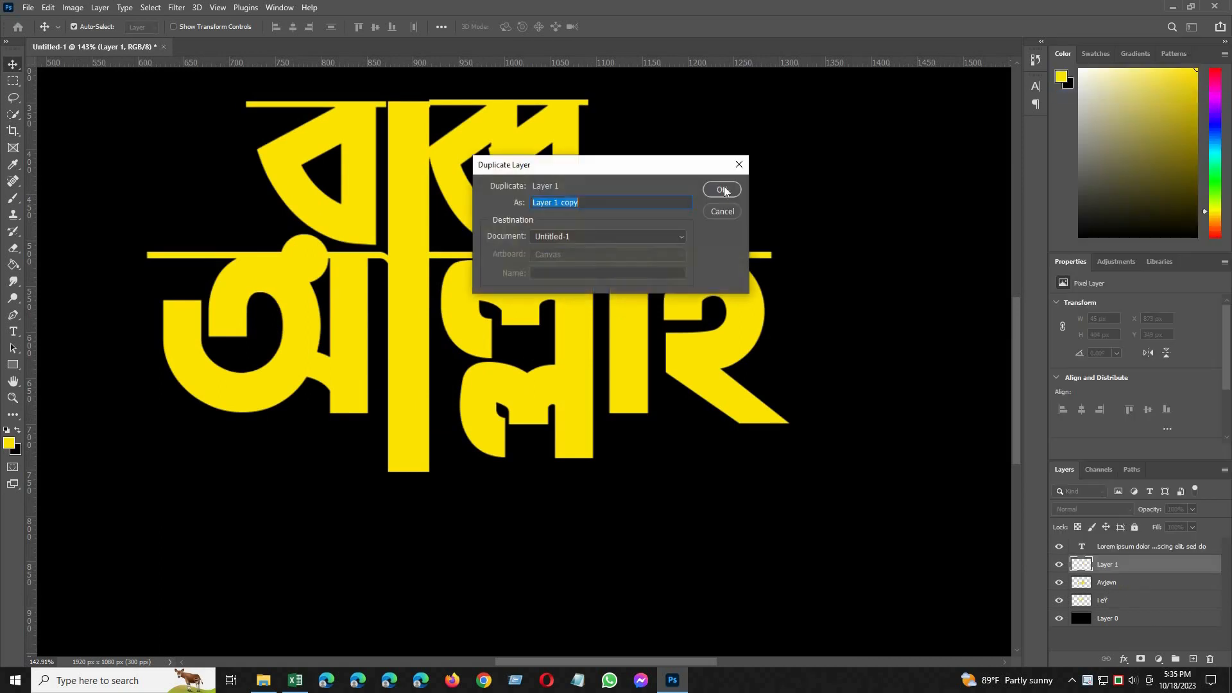
key("Return")
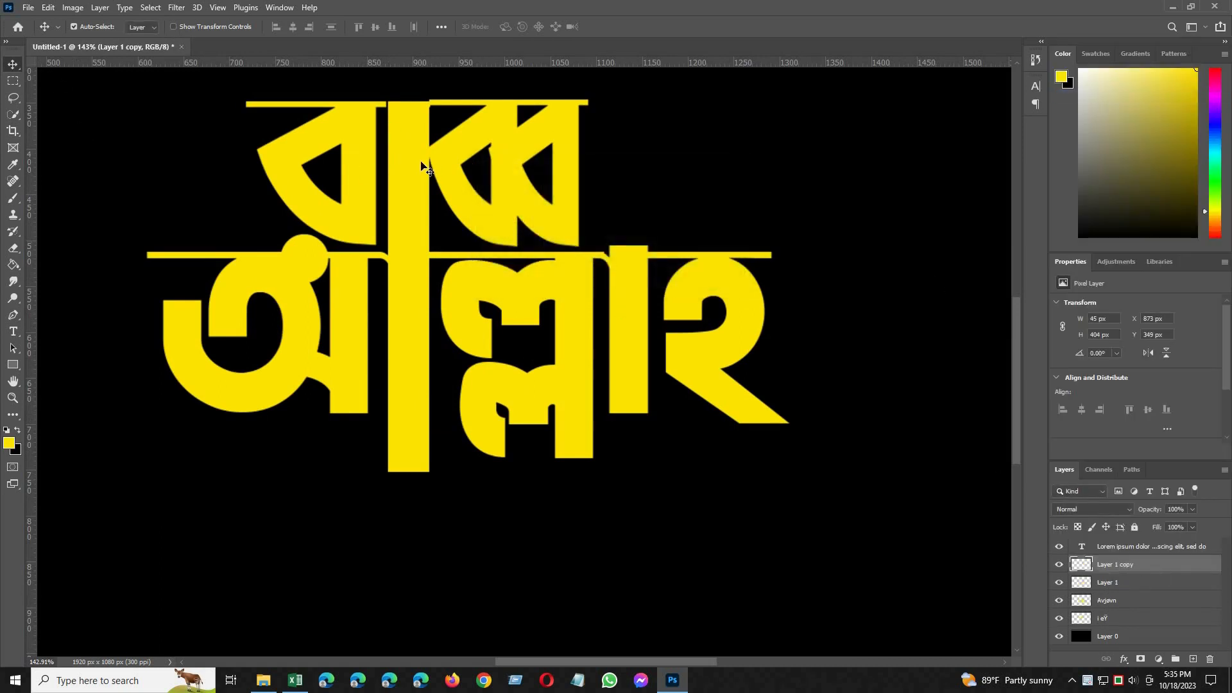
left_click_drag(471, 166, 627, 163)
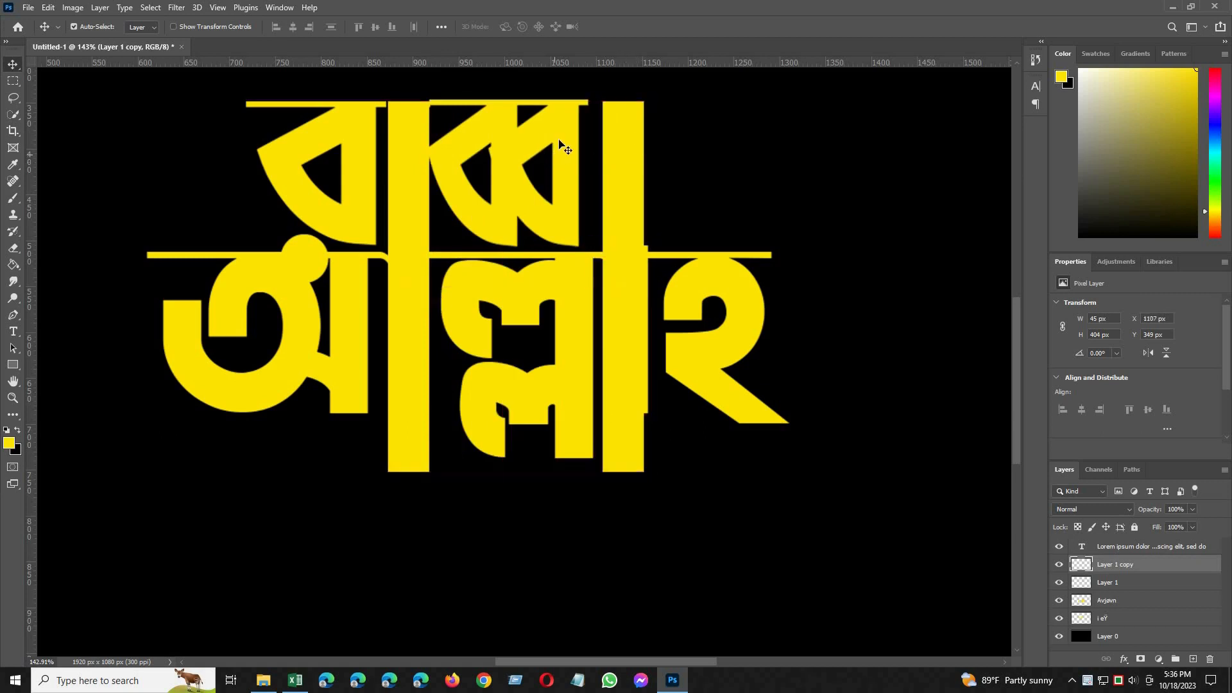
Widen the upper word to about 102% toward the duplicated bar and apply the transform
left_click(556, 143)
key("ctrl+t")
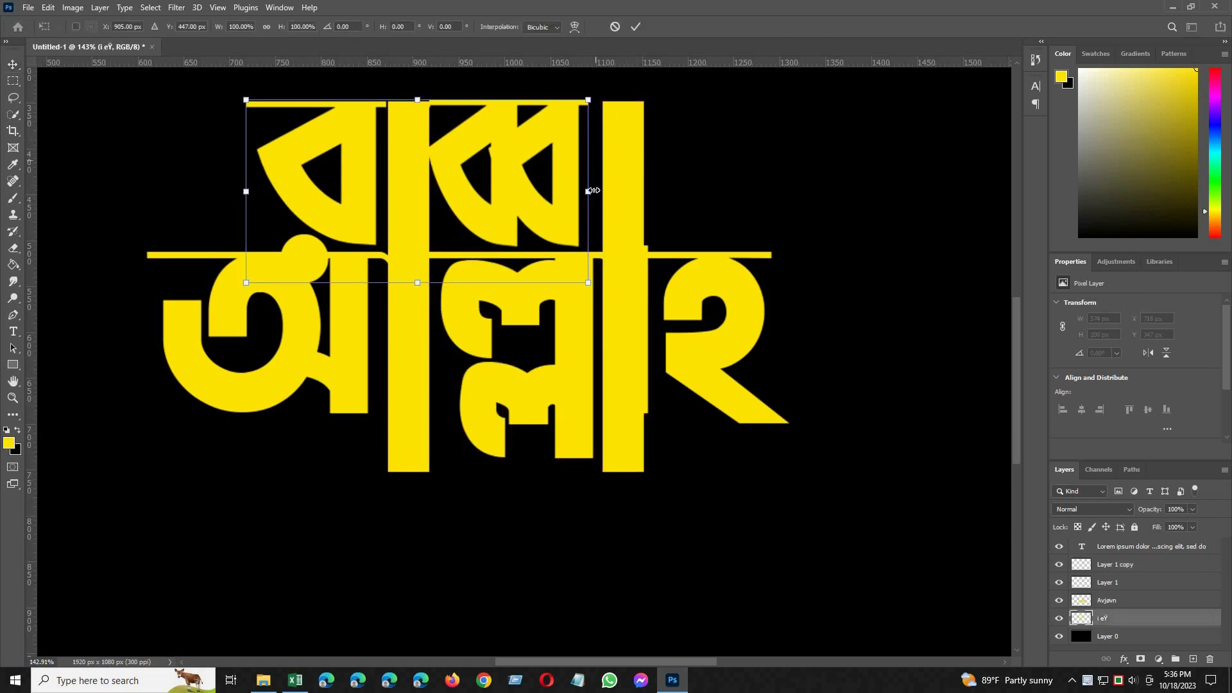
left_click_drag(607, 190, 616, 191)
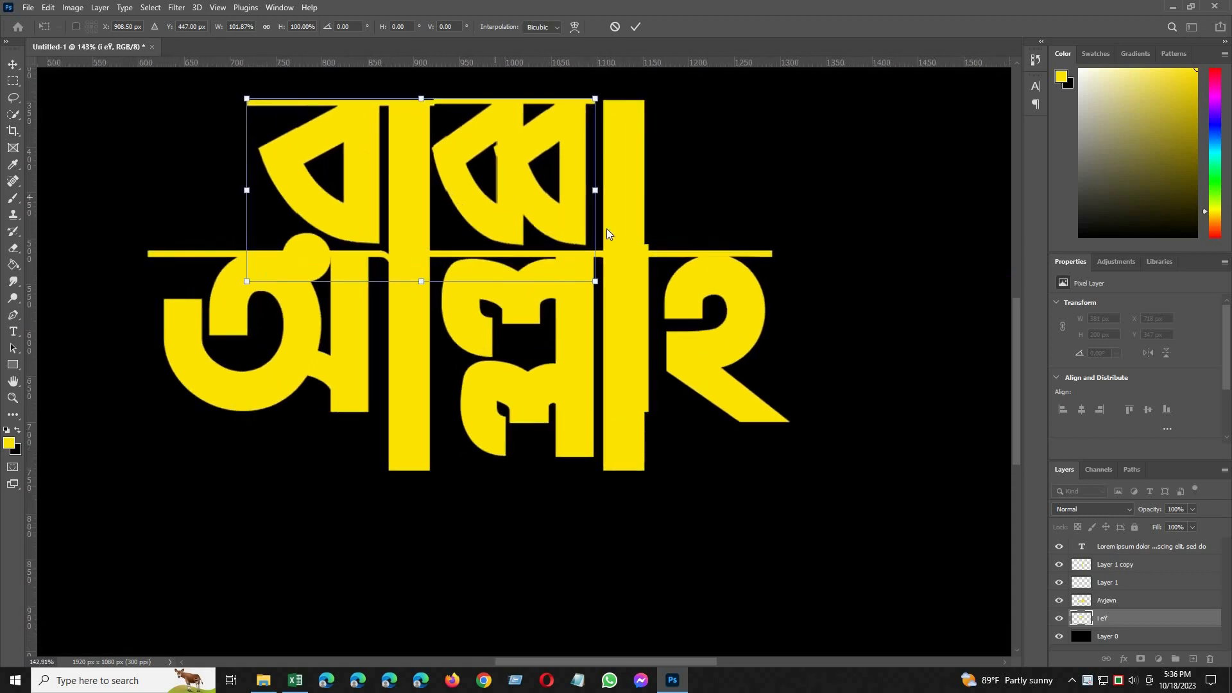
scroll(606, 265, "up", 1)
key("Return")
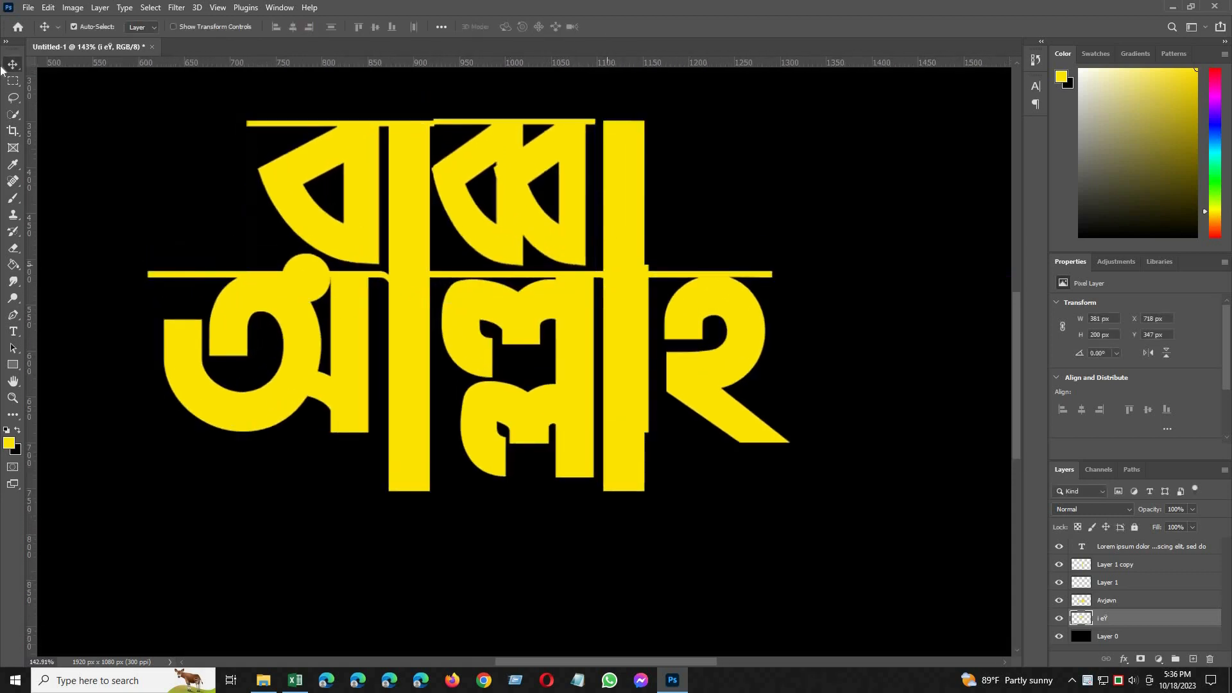
Stretch only the "ব্ব" part to about 107% width and 99% height so its headline meets the duplicated bar
key("m")
left_click_drag(430, 107, 603, 277)
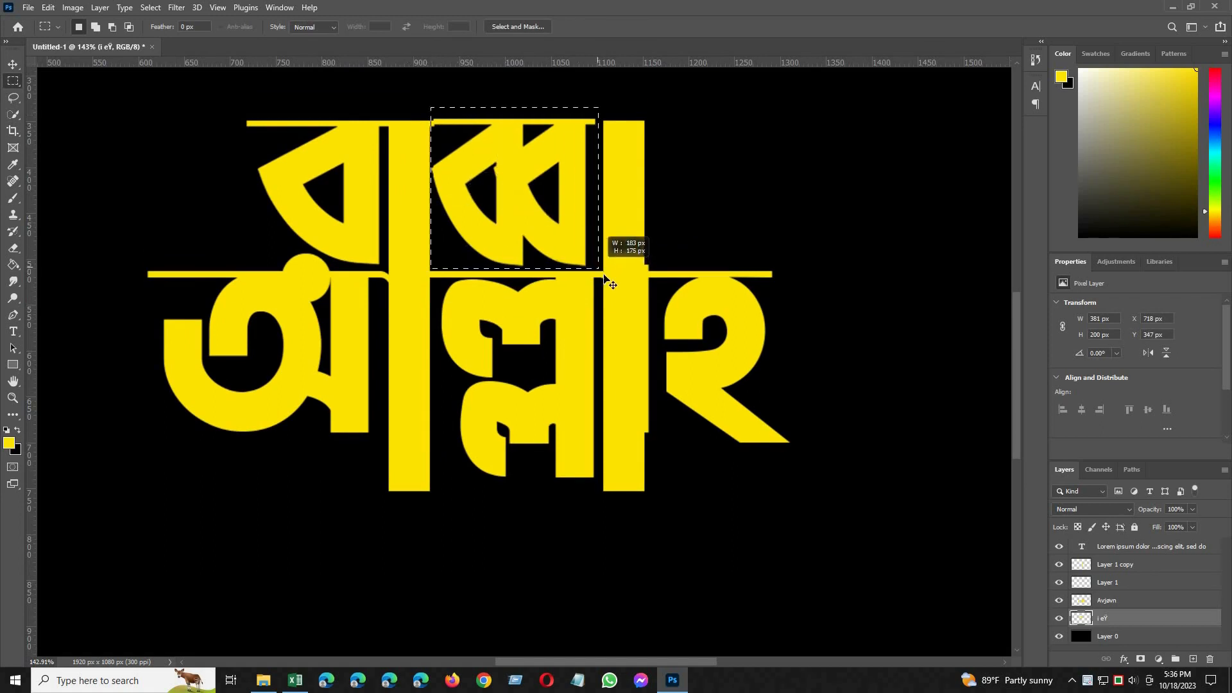
key("ctrl+t")
left_click_drag(599, 187, 602, 188)
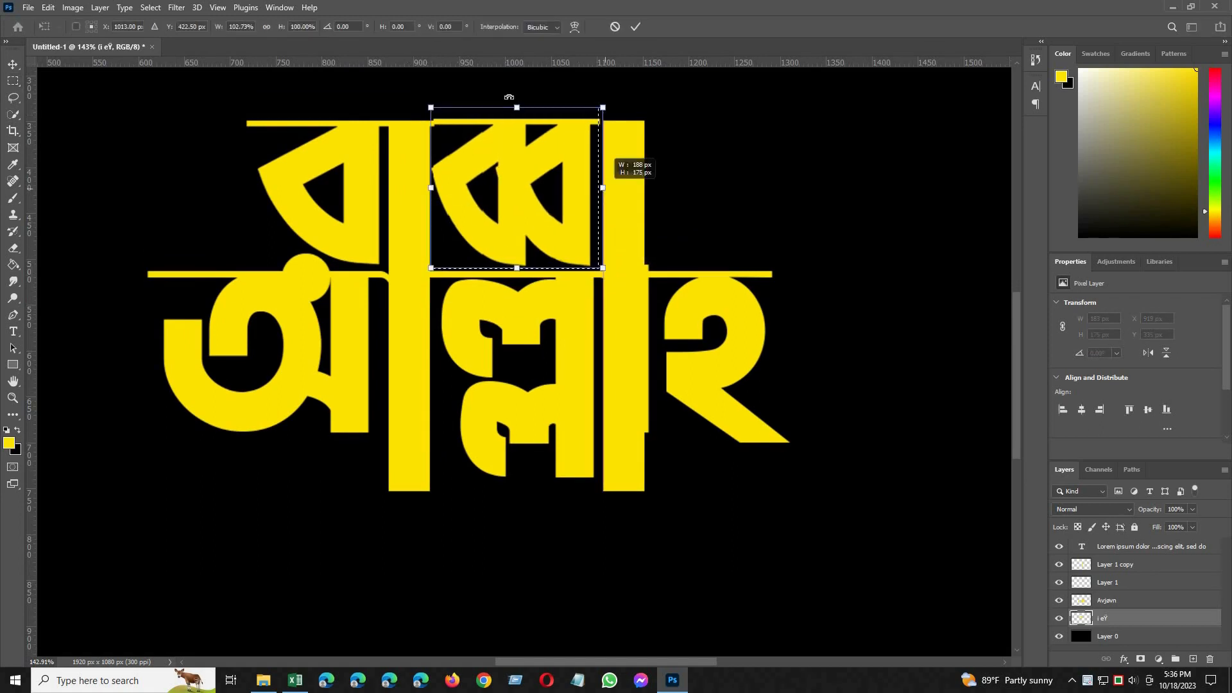
left_click_drag(517, 107, 517, 106)
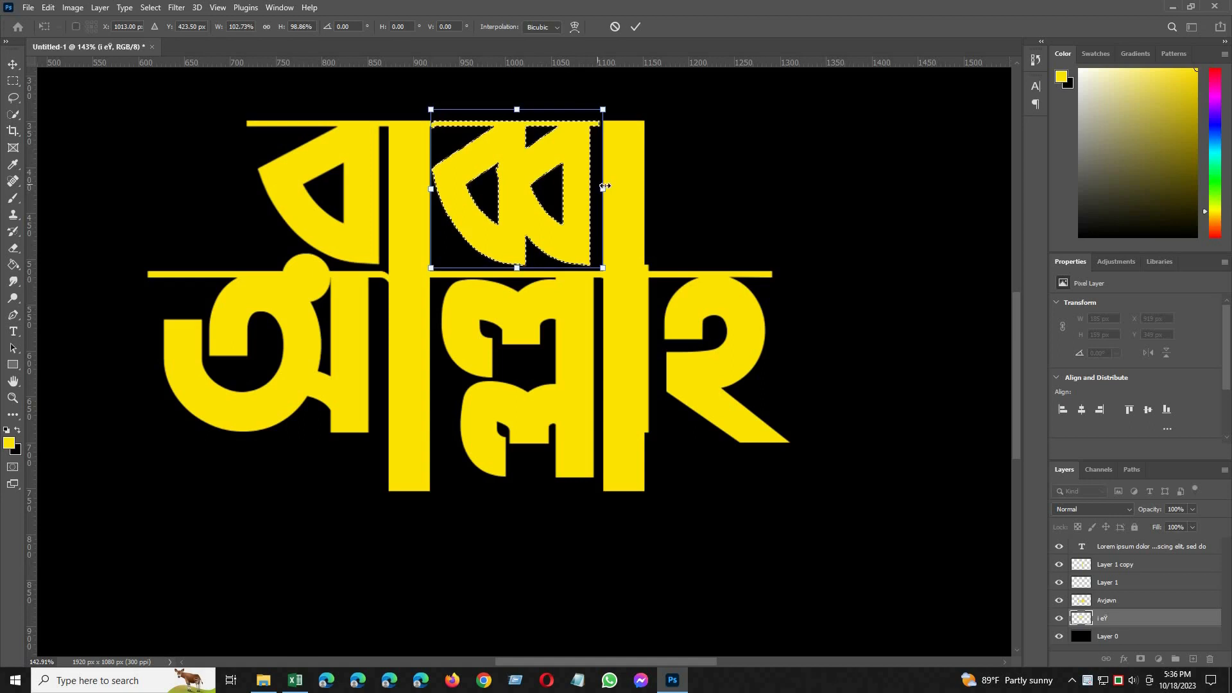
left_click_drag(602, 188, 614, 186)
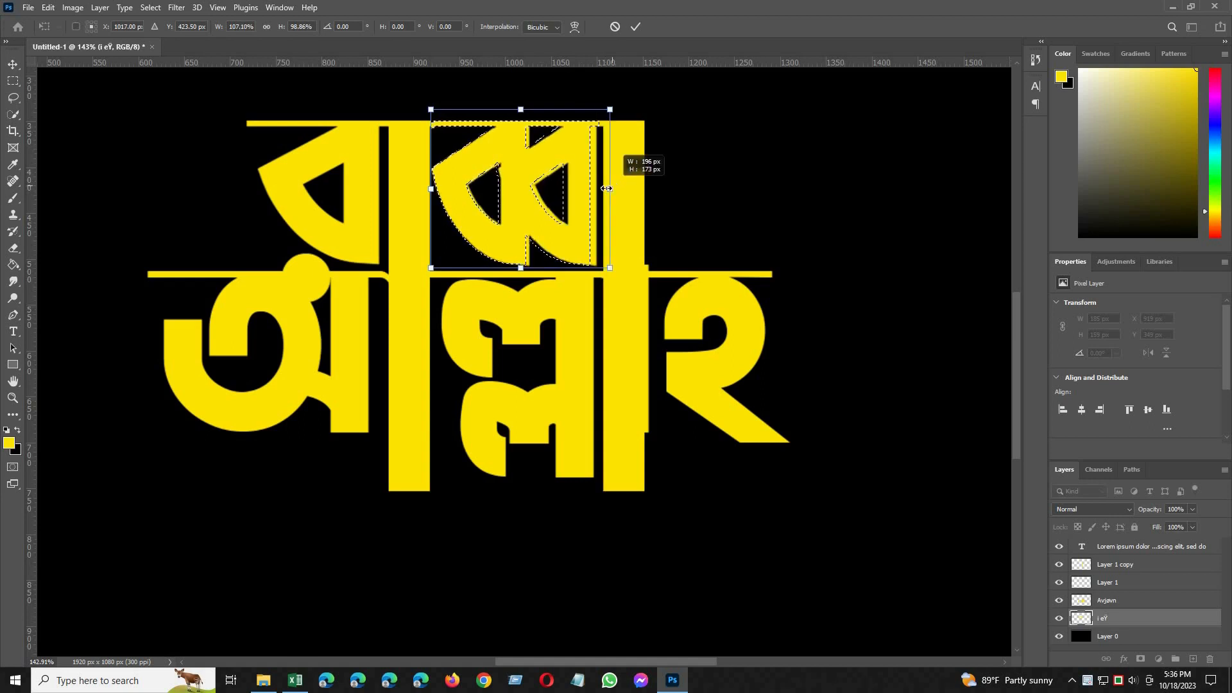
key("Return")
key("ctrl+d")
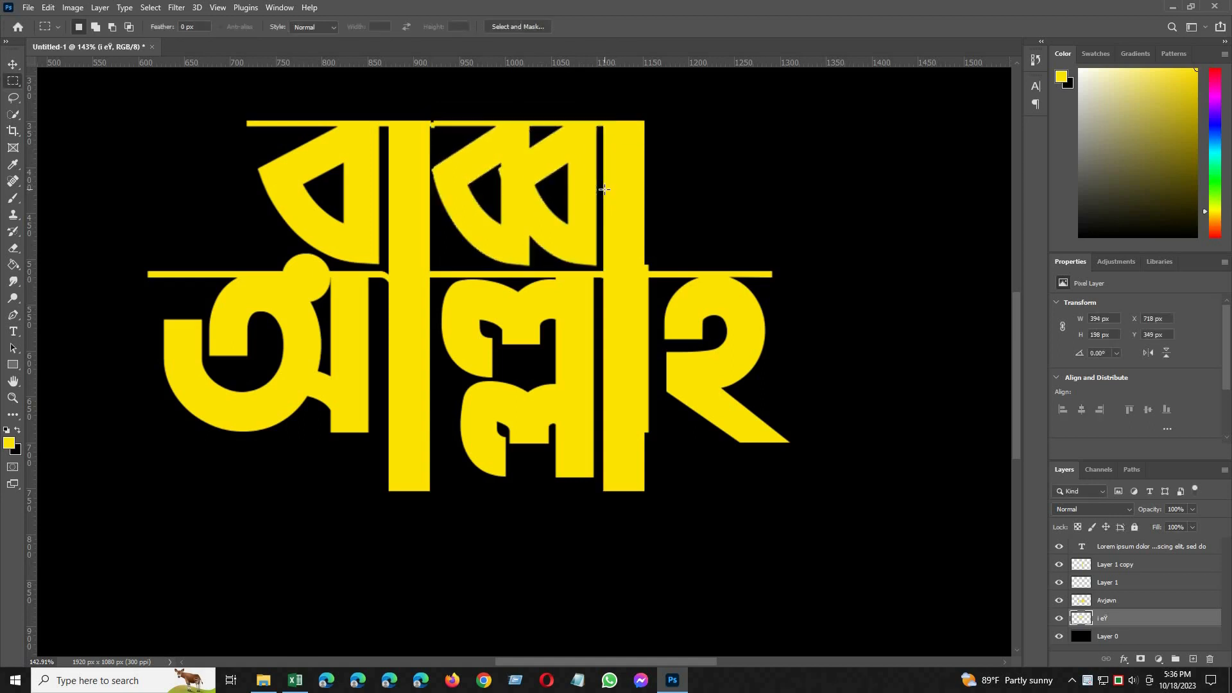
Nudge the duplicated bar 4 px to the right so it covers the second vowel stroke of "আল্লাহ"
left_click(17, 68)
left_click(623, 275)
key("Right")
key("Right")
key("Right")
key("Right")
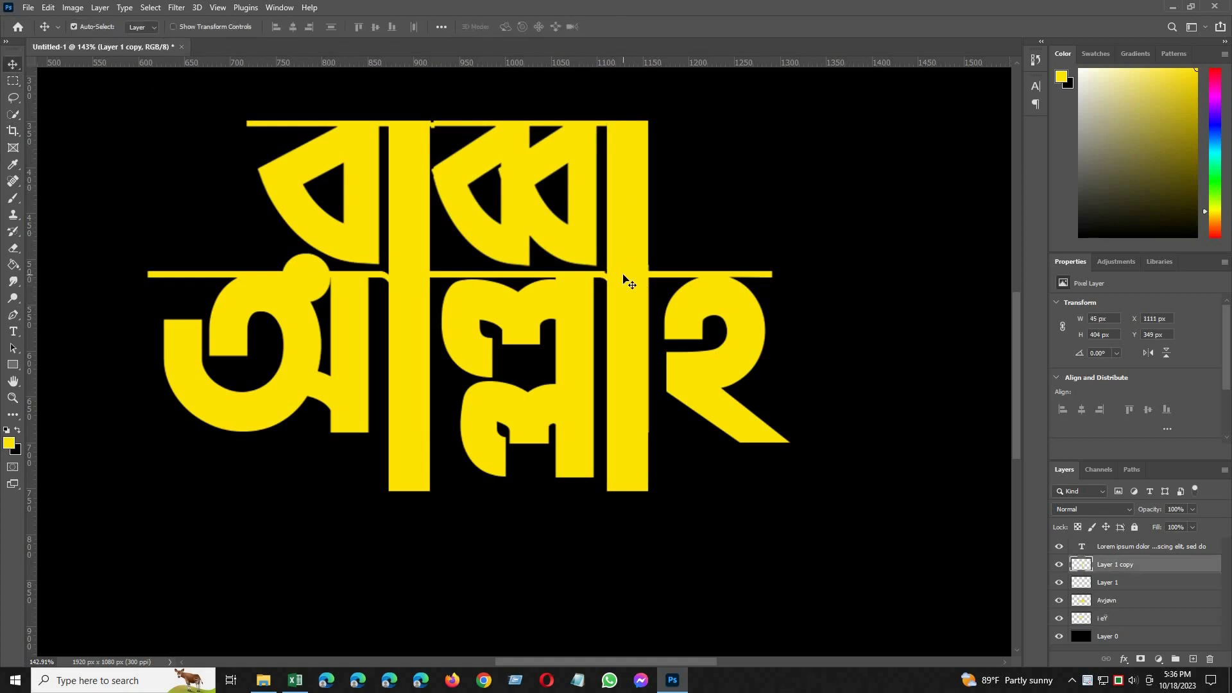
scroll(478, 345, "down", 5)
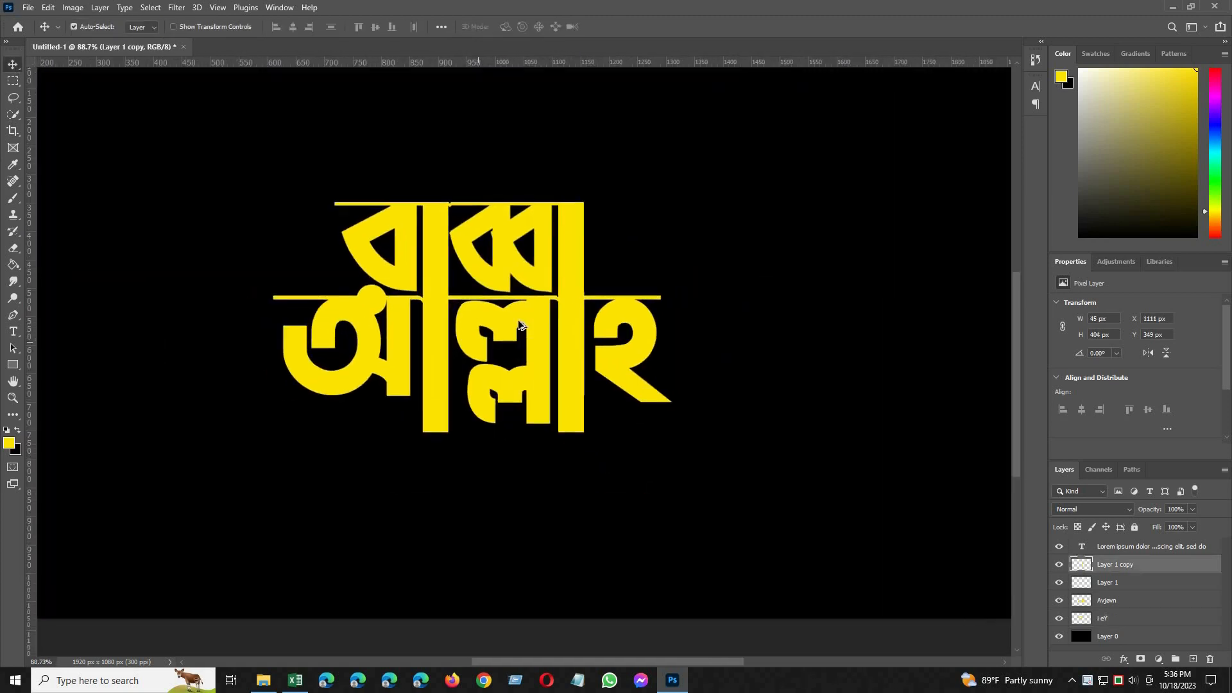
scroll(495, 345, "up", 1)
scroll(497, 344, "up", 2)
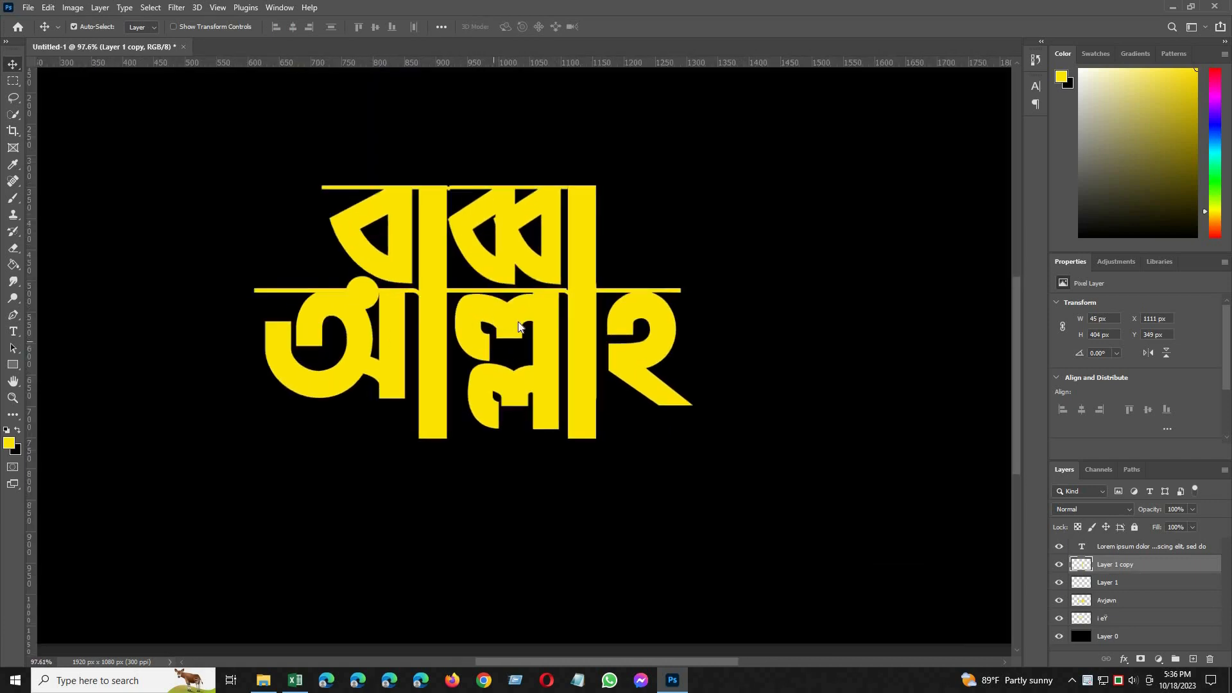
key("ctrl+s")
key("Escape")
Add a separate text layer with the vowel sign "ী" in the empty area above and right of the lettering
scroll(523, 279, "down", 2)
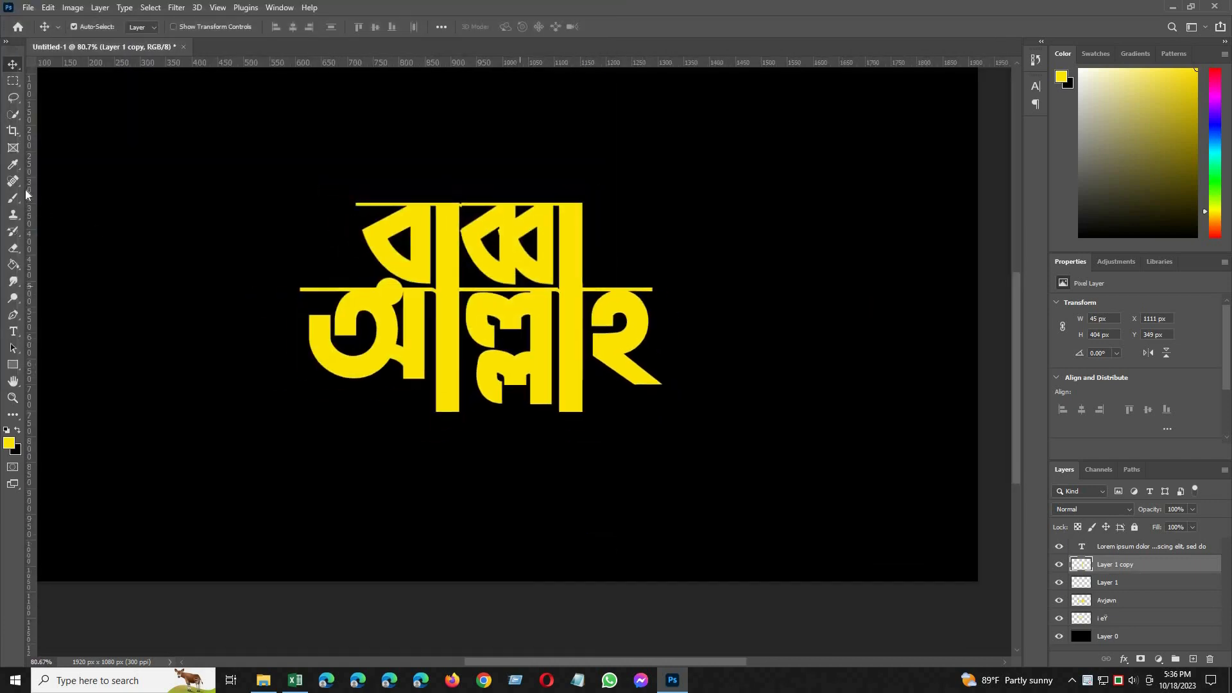
left_click(696, 202)
type("ী")
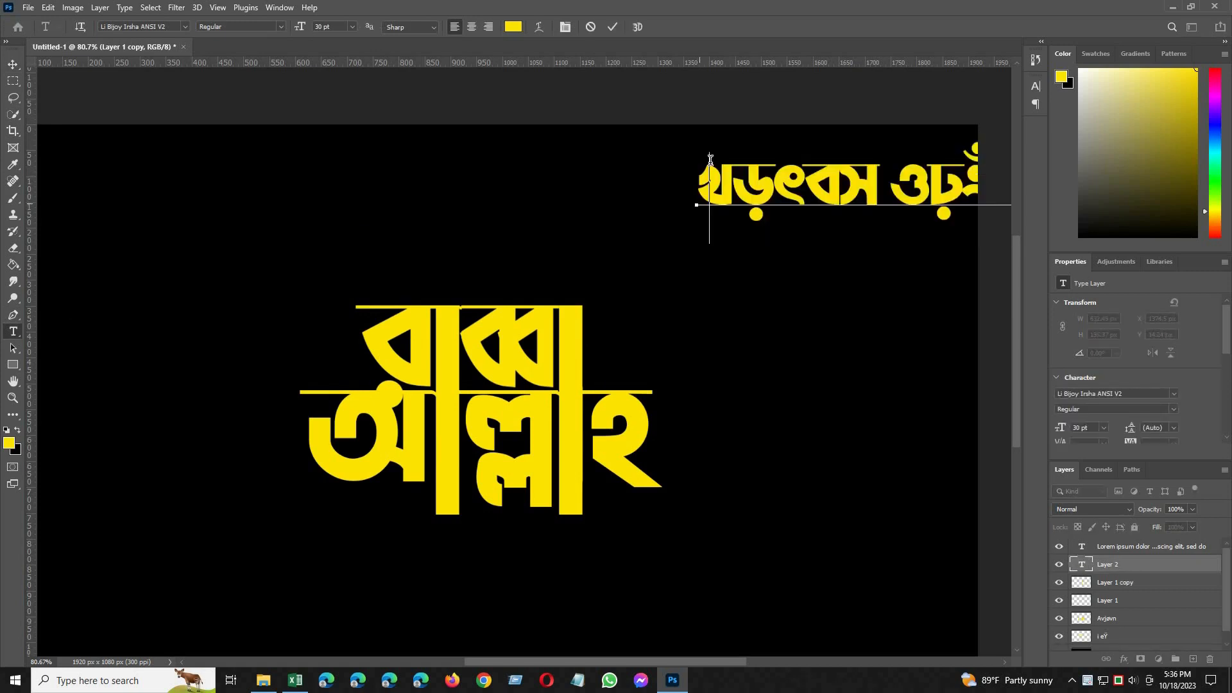
key("ctrl+a")
Set the font of the "ী" sign to Li Durnibar ANSI V2 and commit the text
left_click_drag(715, 162, 758, 183)
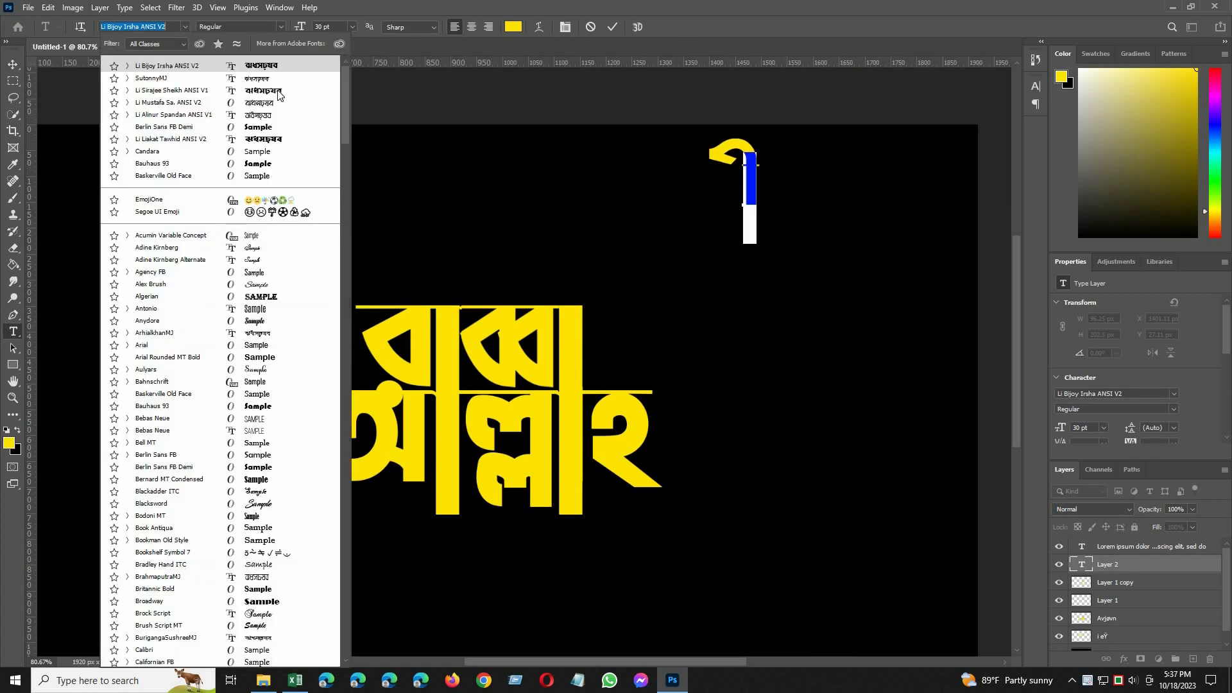
scroll(289, 340, "down", 20)
scroll(308, 299, "down", 5)
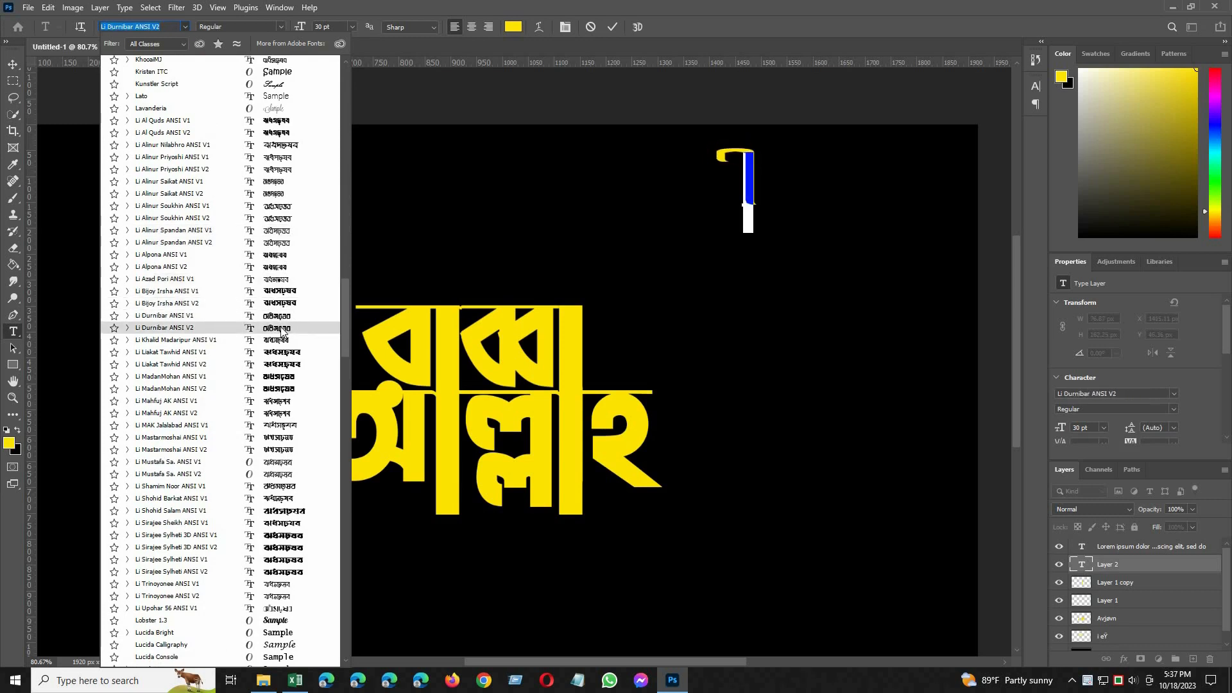
left_click(745, 196)
left_click(755, 194)
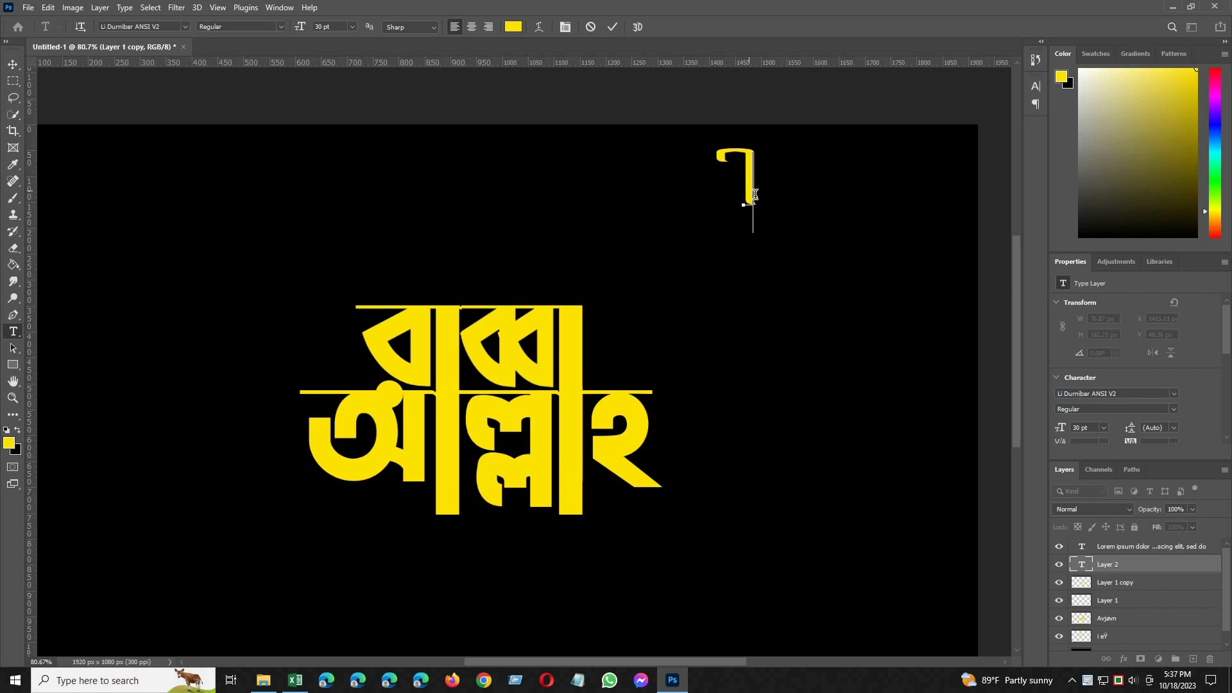
key("ctrl+Return")
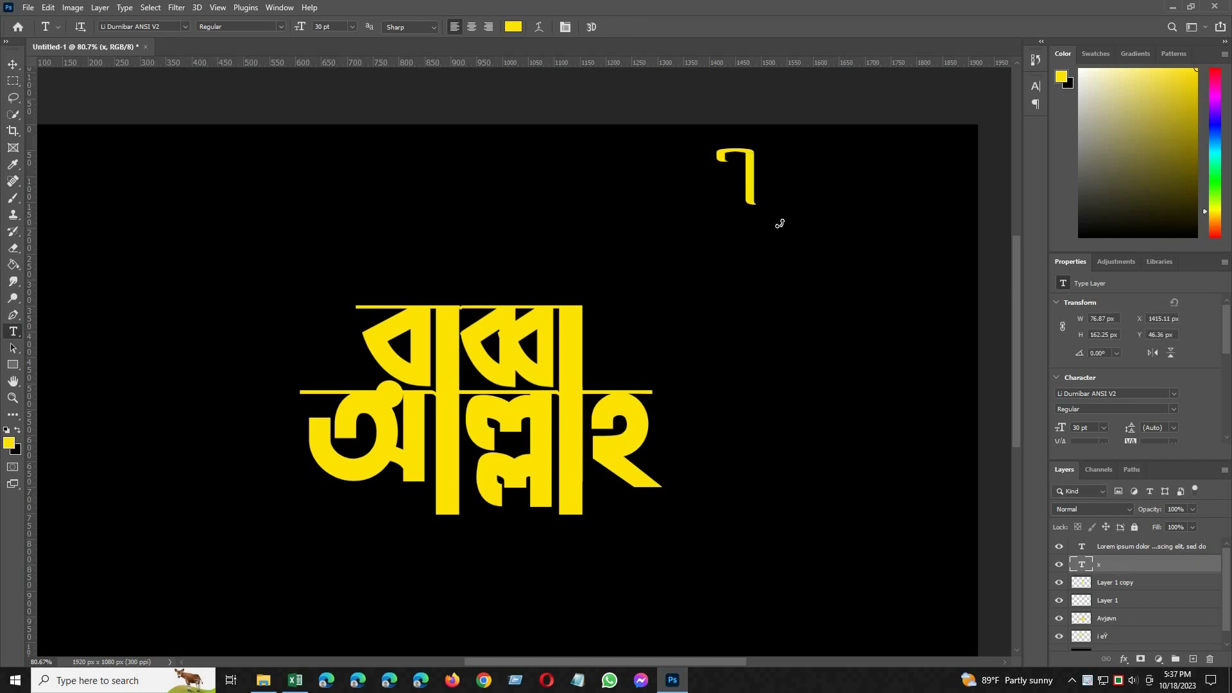
Transform the "ী" sign to about 836% width and 587% height with a 3.53° vertical skew, arching over the lettering and aligned with the second bar
key("ctrl+t")
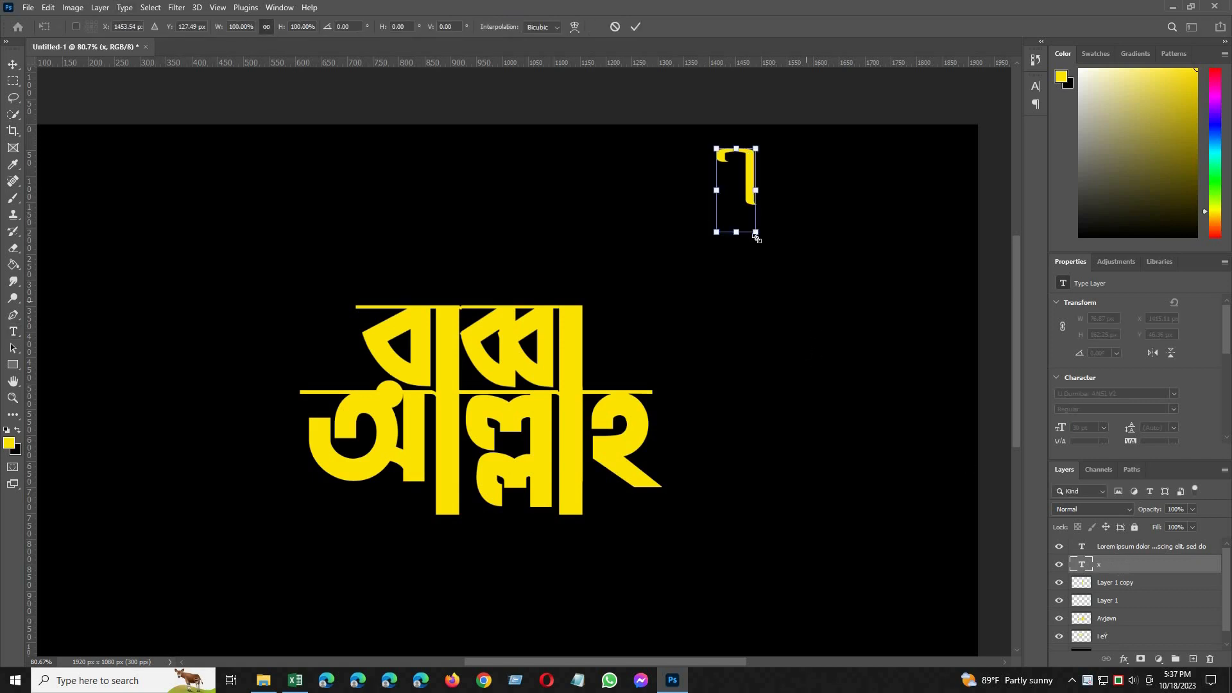
left_click_drag(756, 232, 901, 566)
left_click_drag(854, 334, 541, 452)
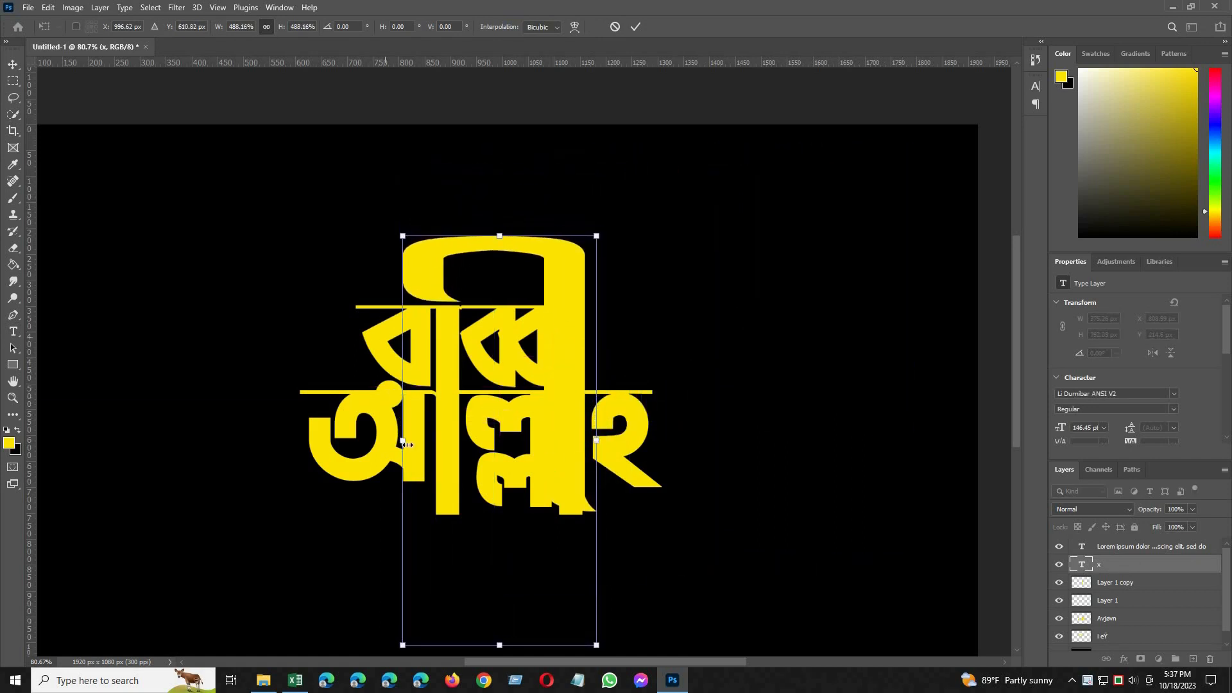
left_click_drag(402, 440, 265, 442)
left_click_drag(560, 317, 576, 359)
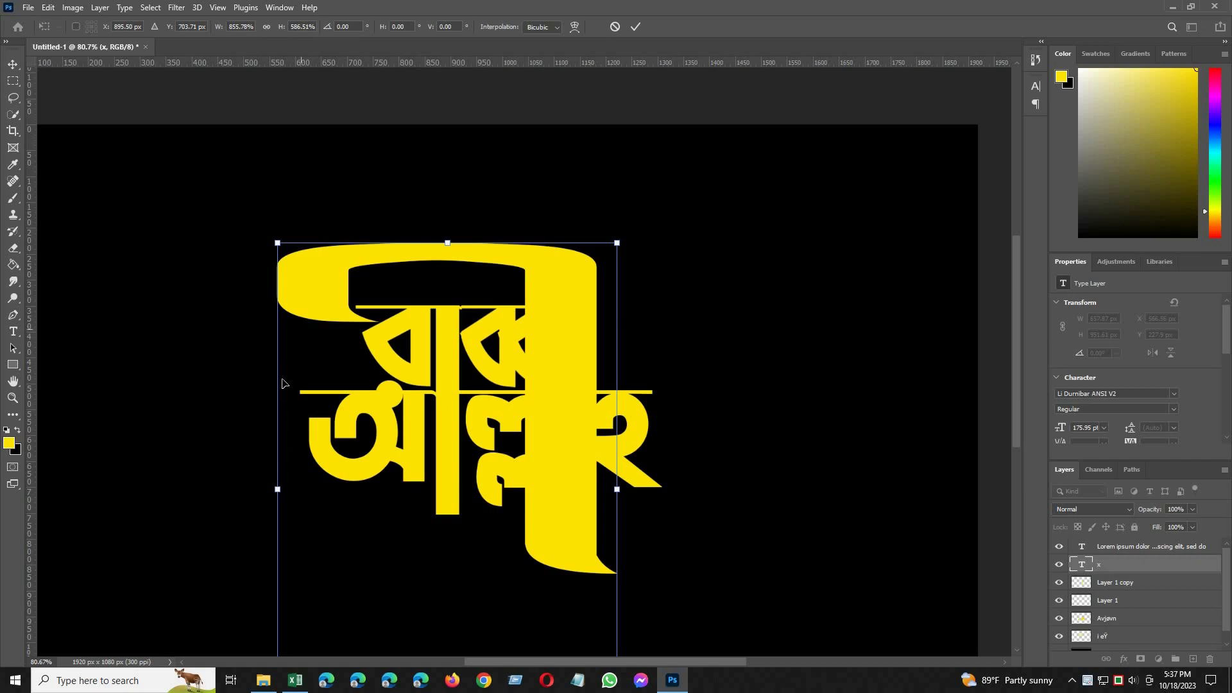
left_click_drag(289, 498, 292, 462)
left_click_drag(548, 418, 592, 428)
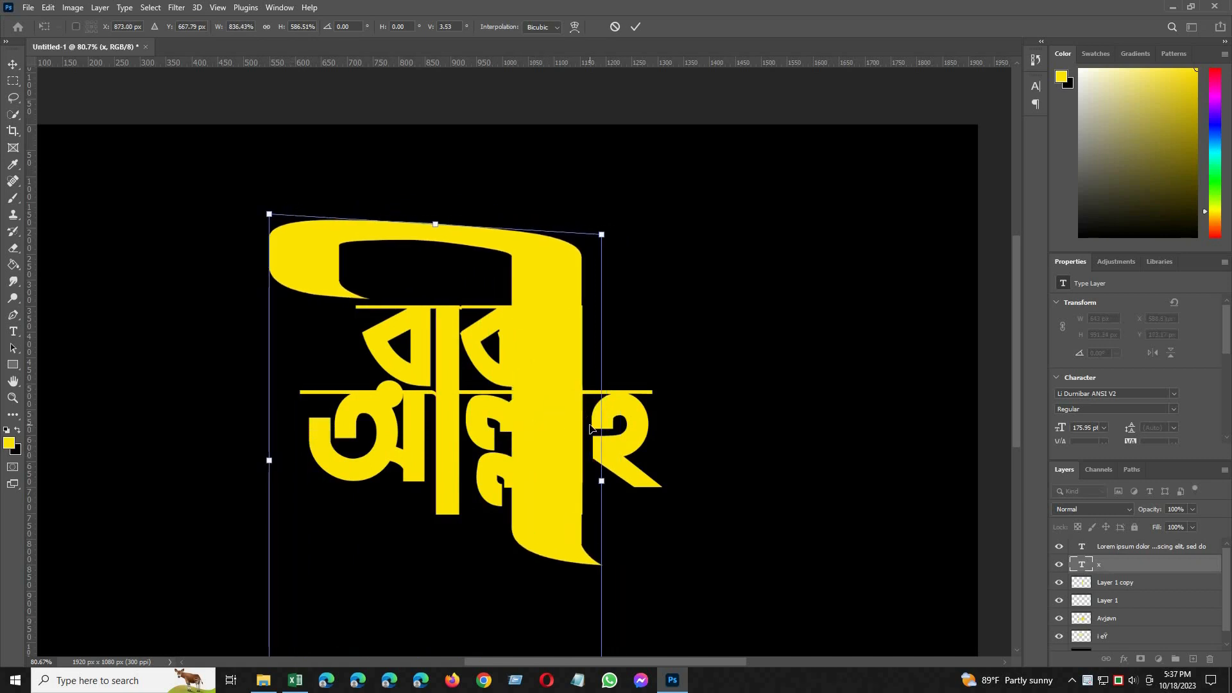
key("Return")
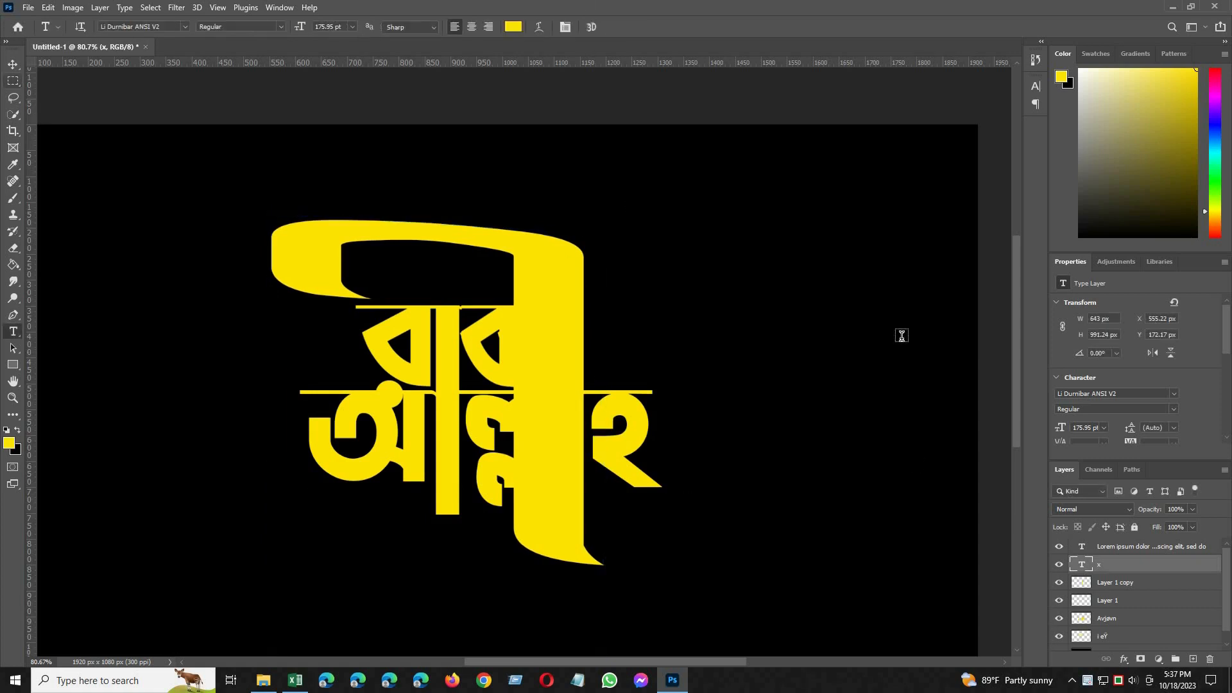
Rasterize the "ী" sign's text layer and move it beneath all lettering layers, directly above the black background
right_click(1107, 564)
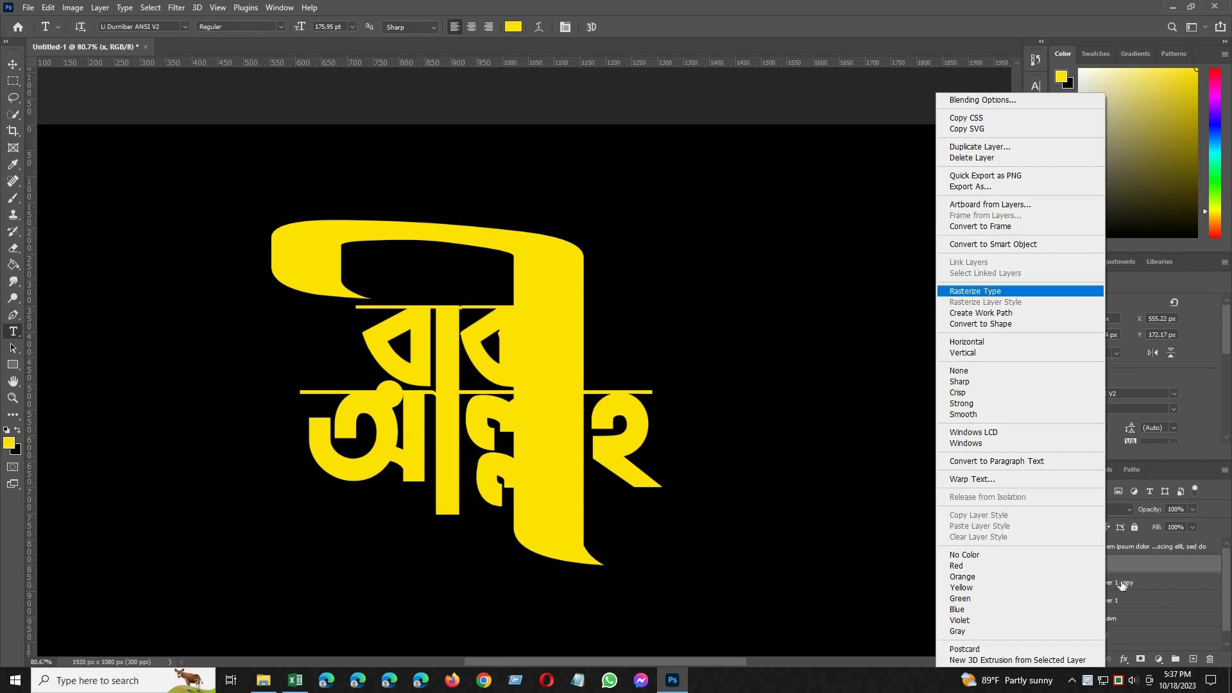
left_click(979, 291)
left_click_drag(1116, 564, 1128, 664)
scroll(1123, 625, "down", 1)
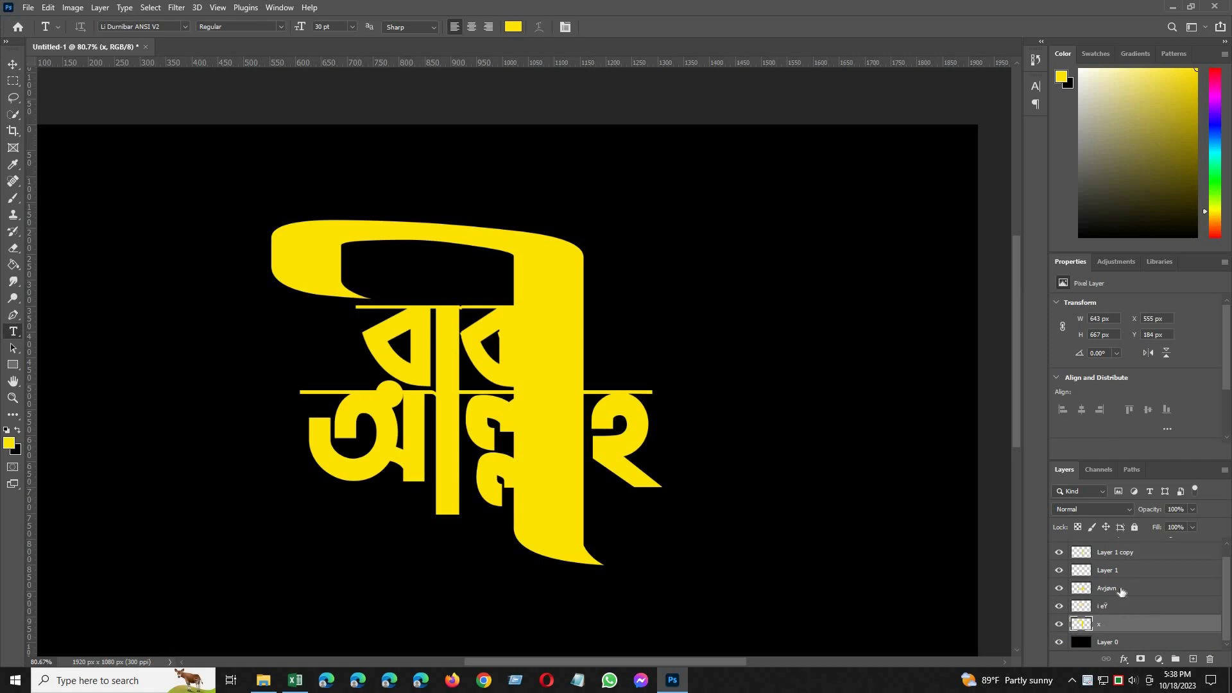
Group the two word layers together with the two vertical bar layers
left_click(1116, 606)
left_click(1120, 570, "shift")
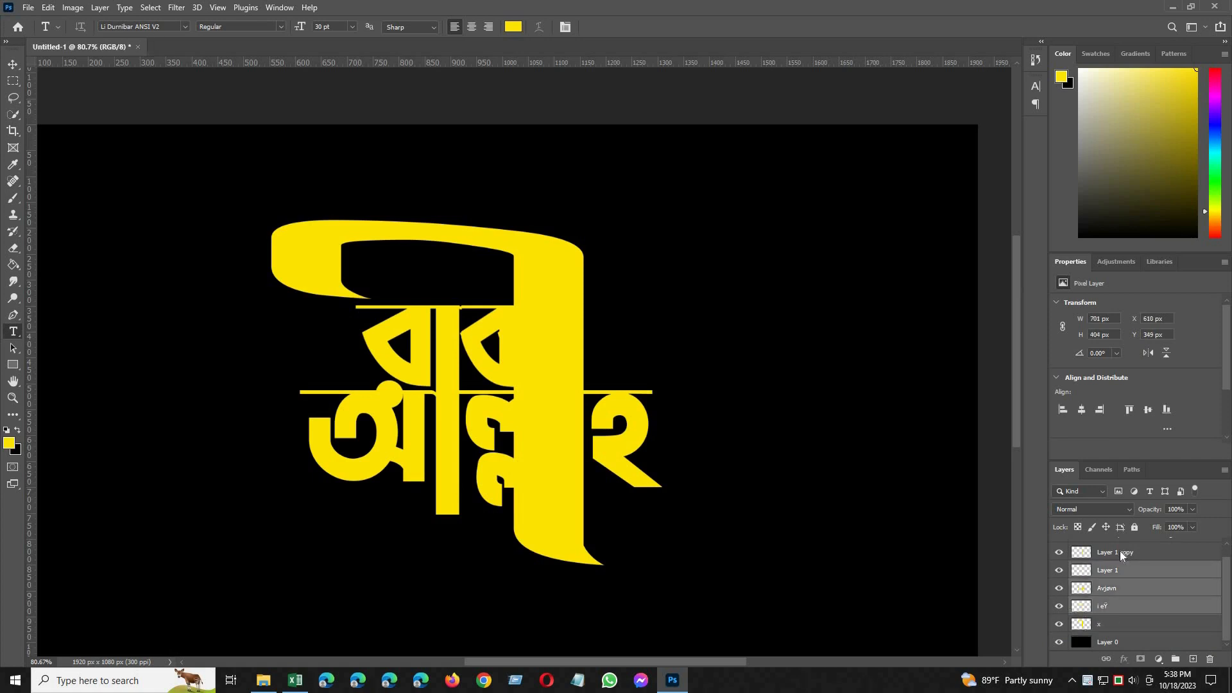
left_click(1120, 553, "shift")
right_click(1120, 553)
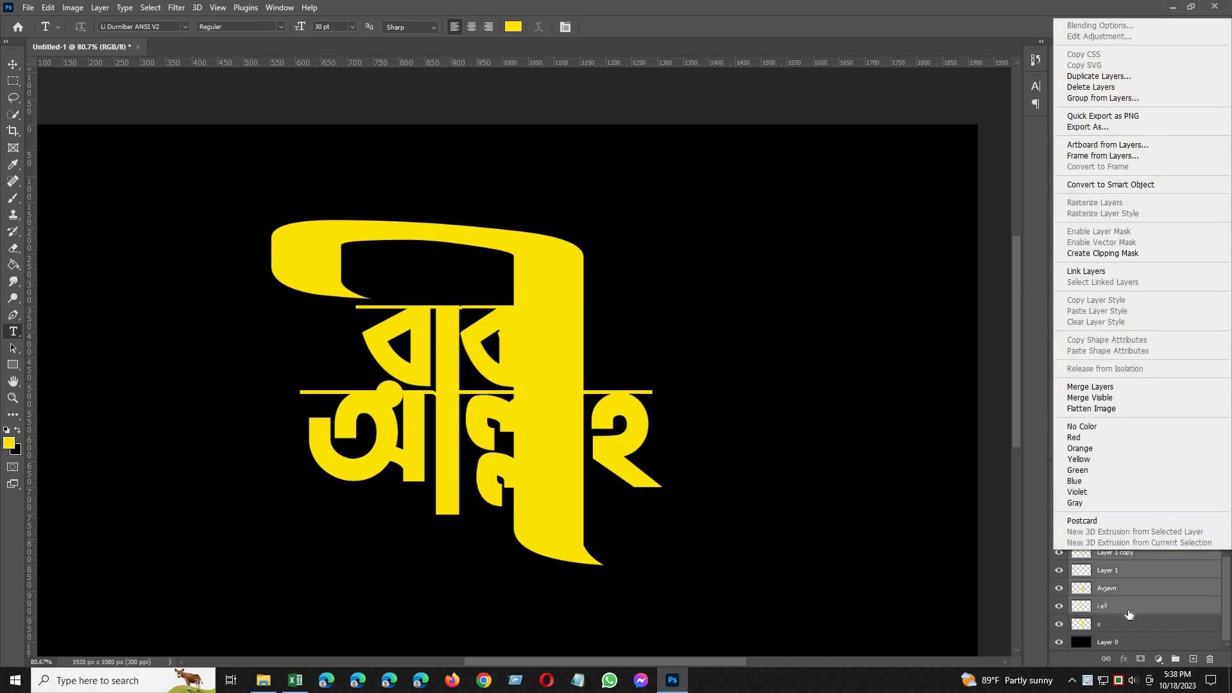
left_click(1178, 656)
left_click_drag(1162, 613, 1177, 659)
Apply a white Color Overlay layer style to the lettering group
right_click(1099, 564)
left_click(1134, 49)
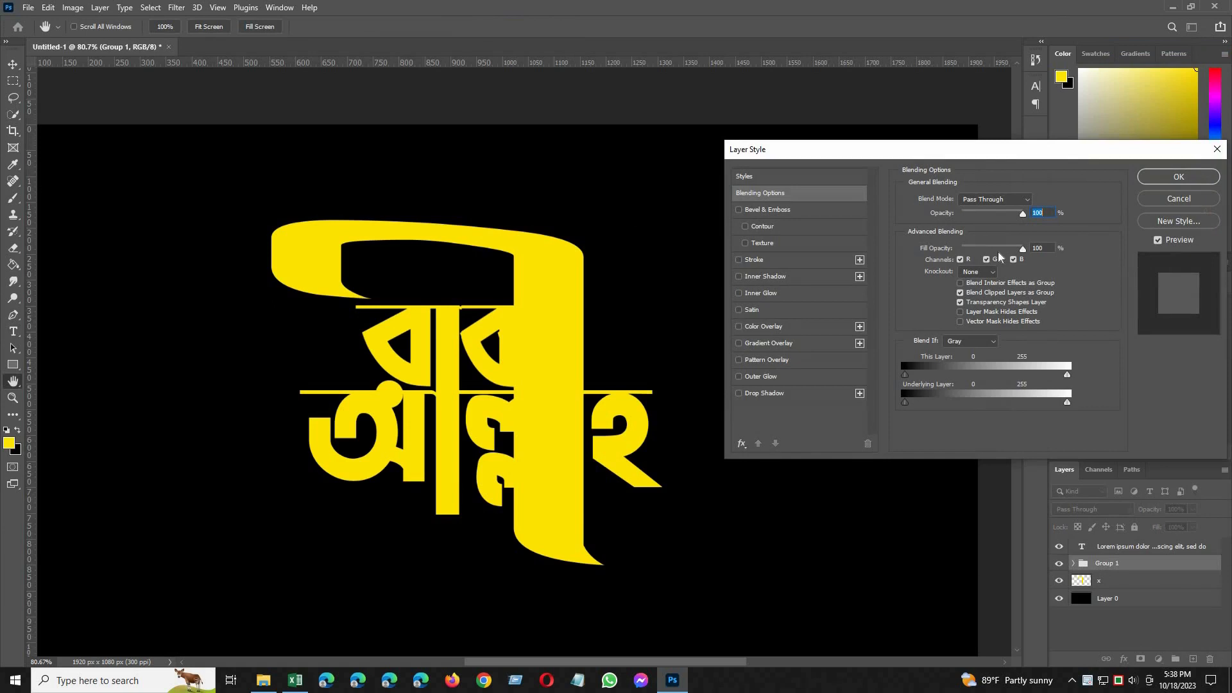
left_click(739, 326)
key("Return")
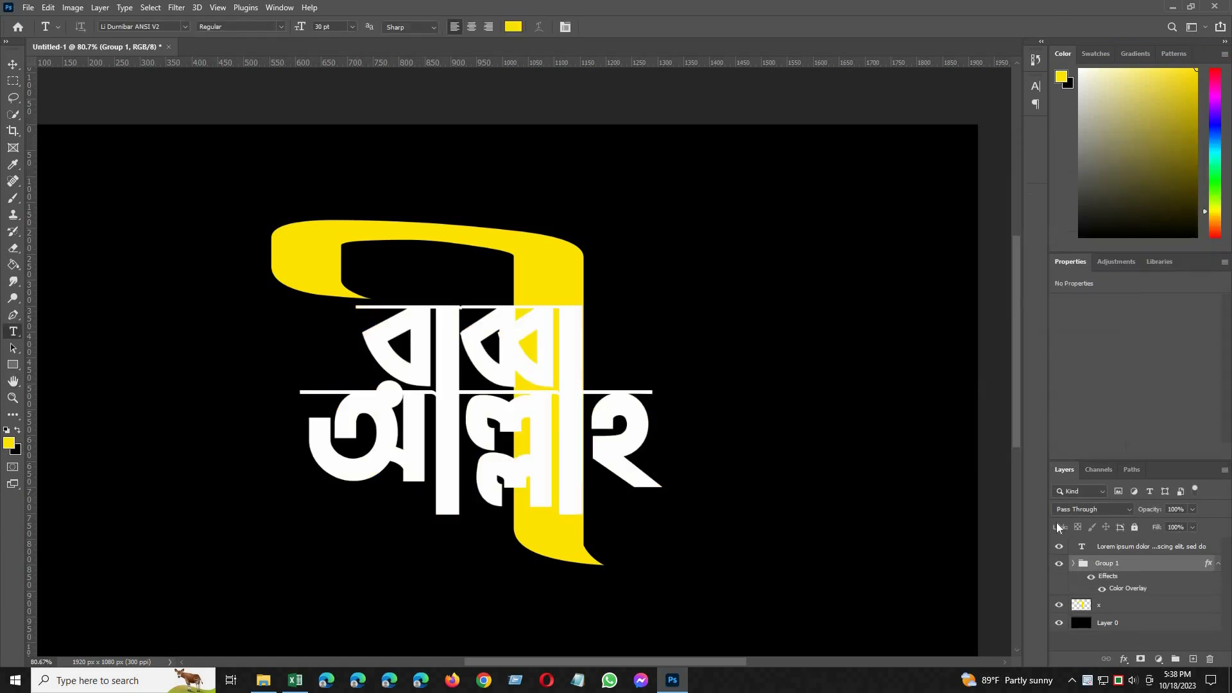
Start a Pen tool path with a straight segment along the upper headline, from the first bar to the second bar's inner side
left_click(13, 348)
left_click(14, 315)
left_click(681, 380)
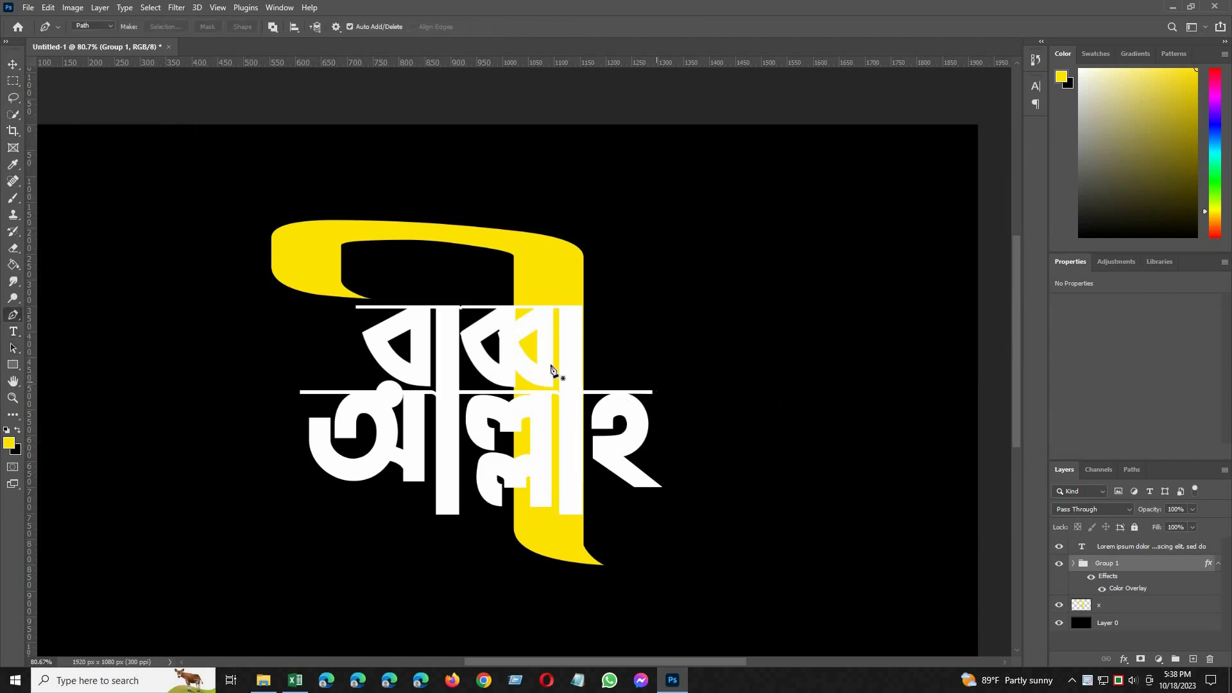
scroll(521, 288, "up", 7)
scroll(489, 307, "up", 2)
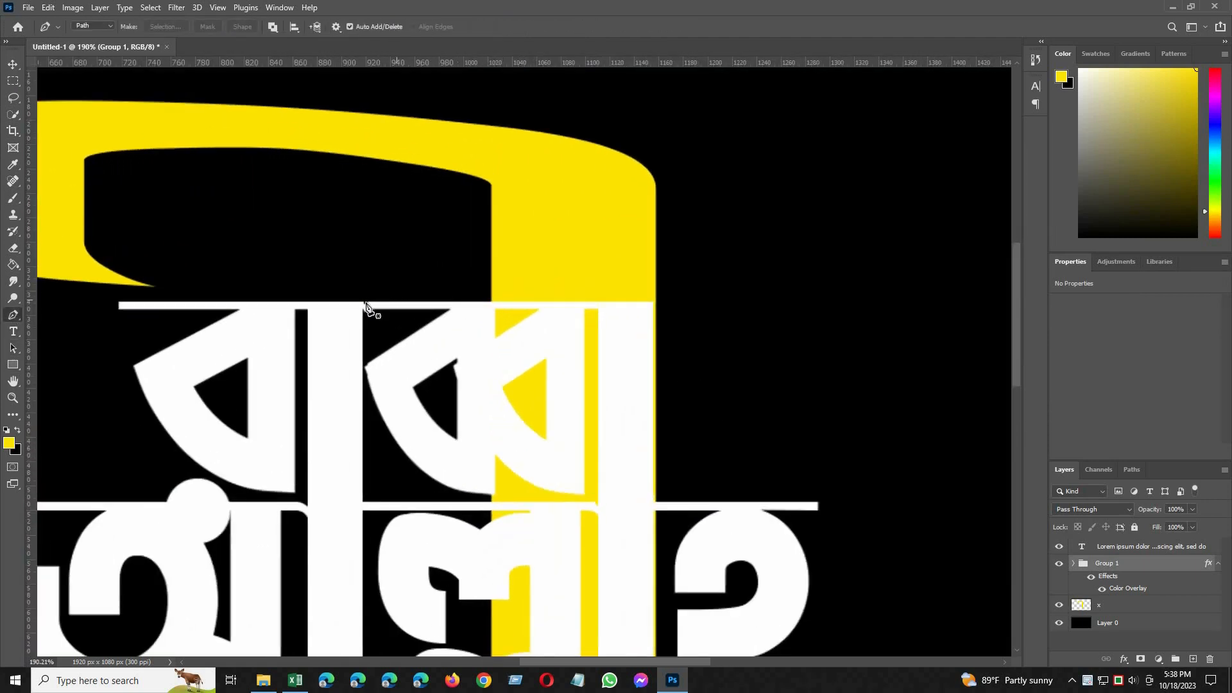
left_click(371, 303)
left_click(597, 302)
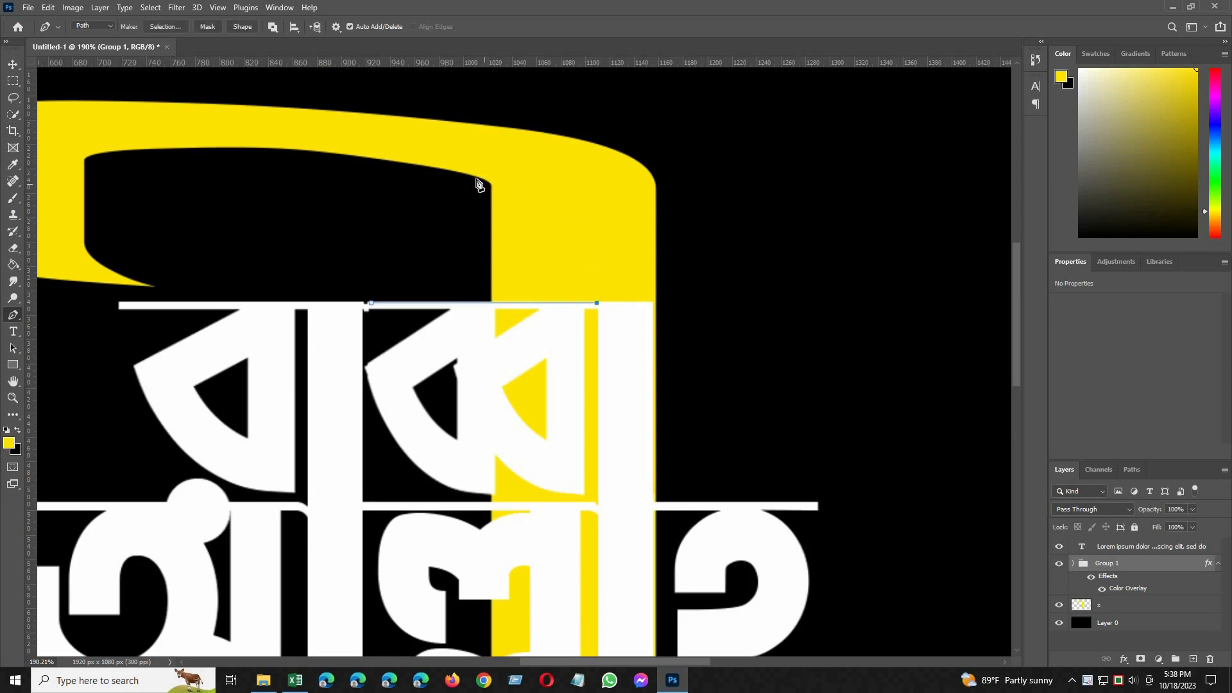
left_click_drag(465, 174, 318, 160)
key("ctrl+z")
left_click_drag(160, 150, 152, 198)
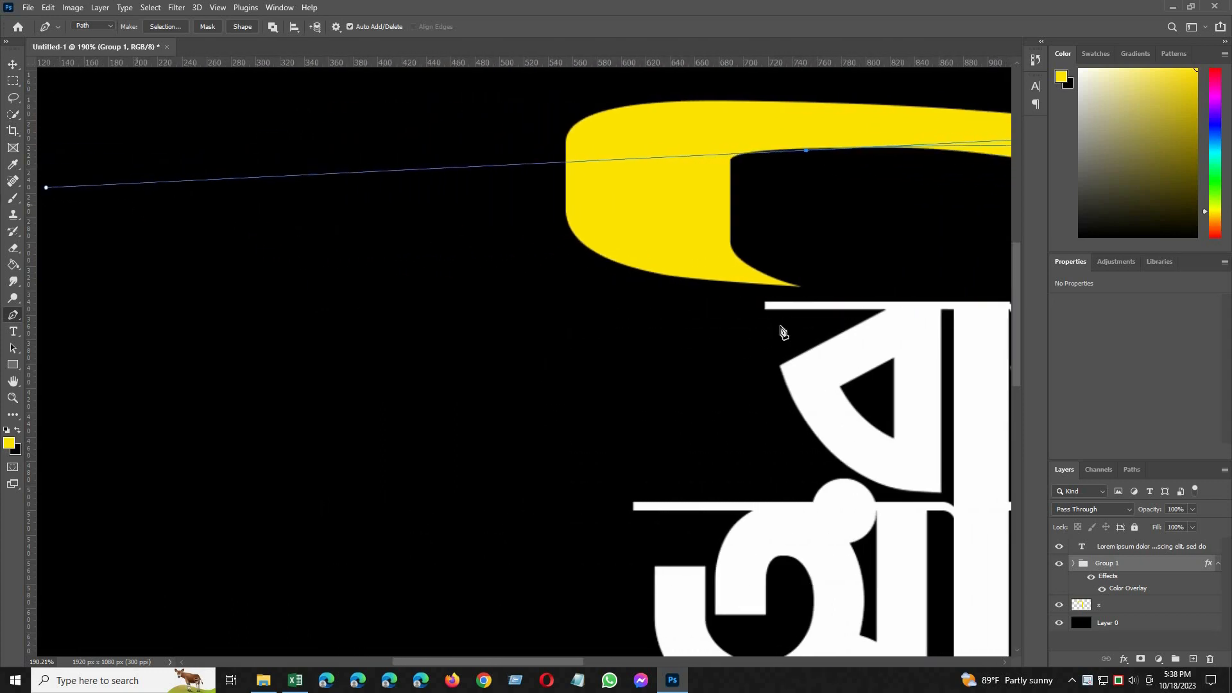
left_click(679, 662)
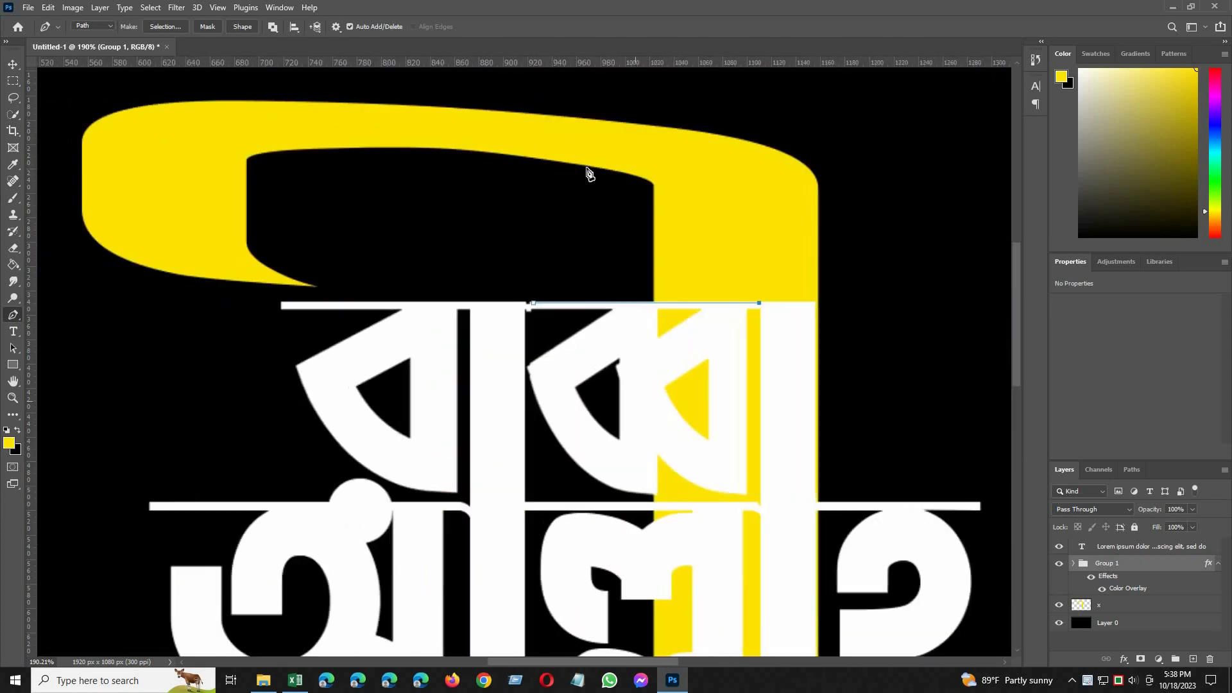
Curve the path up to the inner edge of the "ী" sign, bring it down through its hollow and close it at the starting point
left_click_drag(579, 165, 379, 141)
left_click(417, 229)
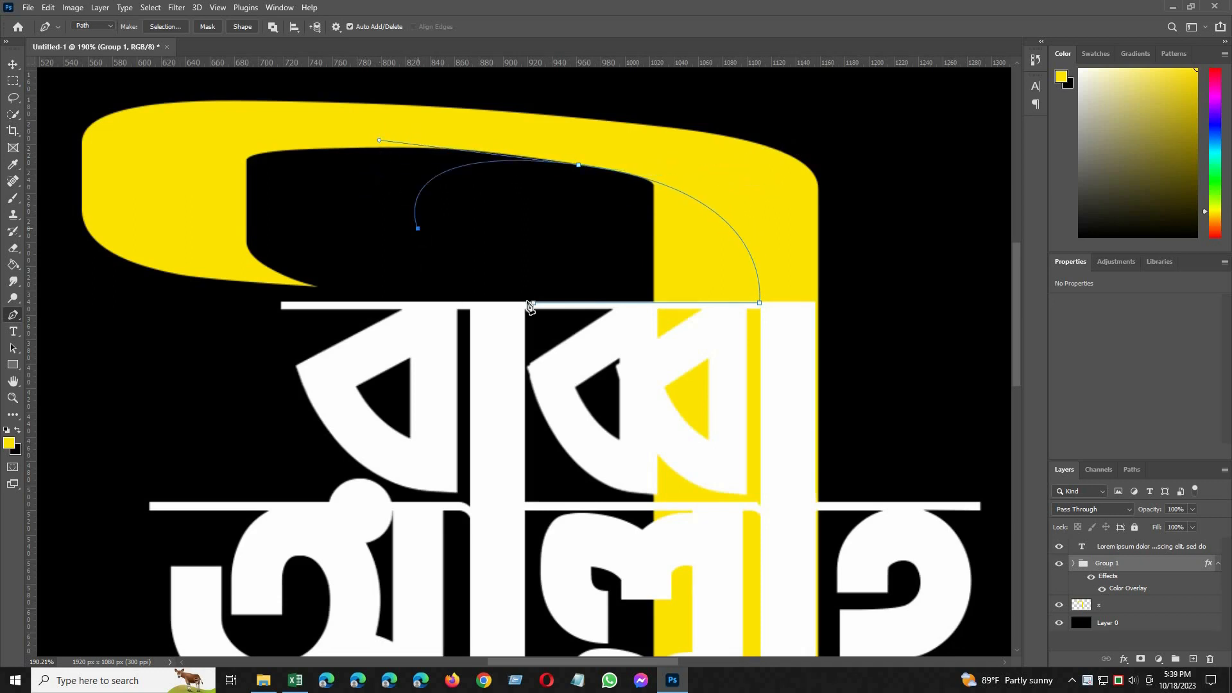
left_click(532, 302)
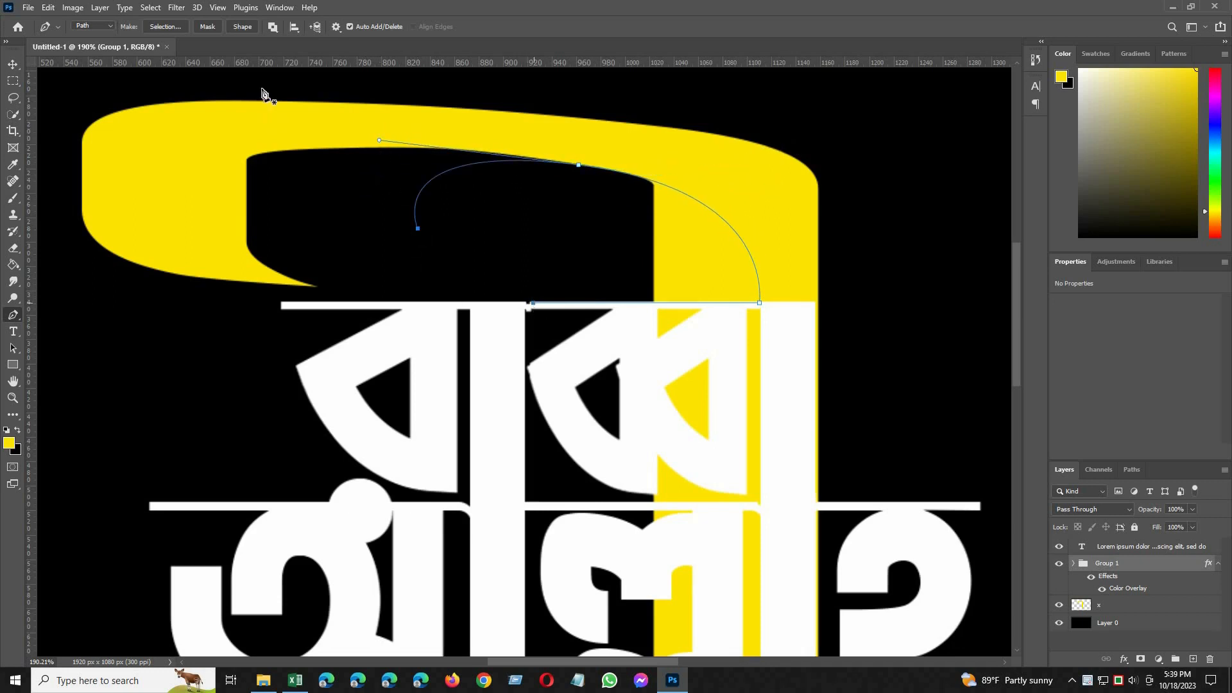
Convert the path to a selection, clear that area from the "ী" sign's layer to round its inner corner, and deselect
left_click(681, 183)
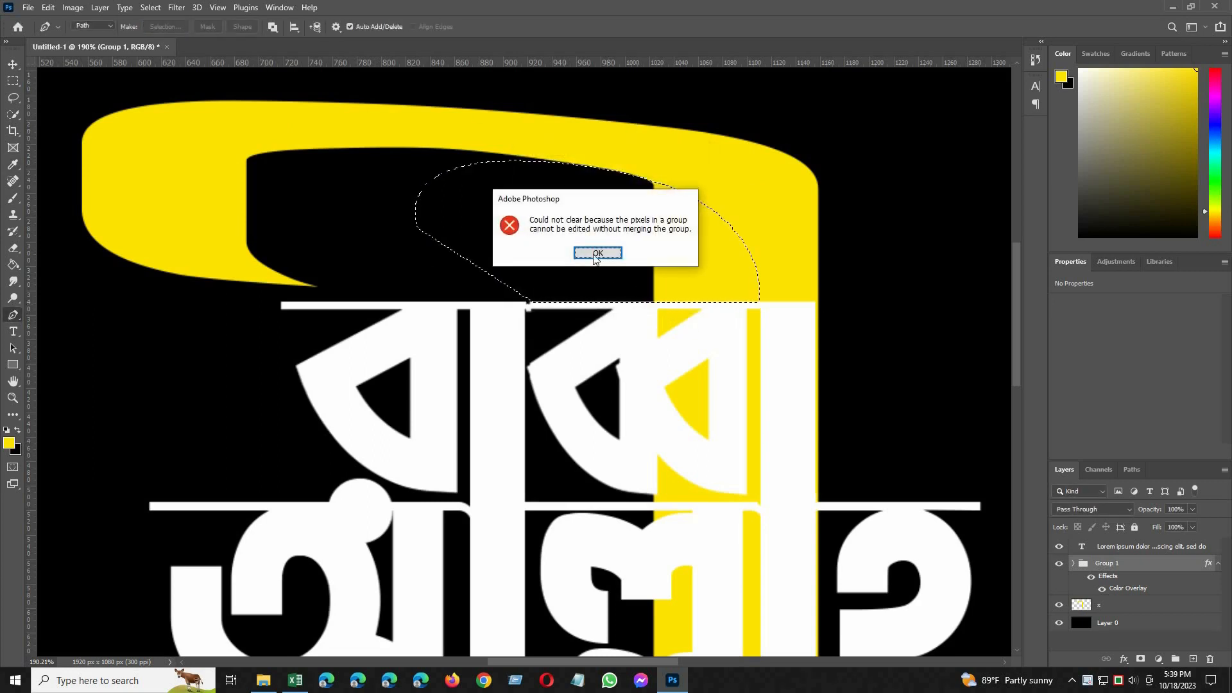
key("Return")
left_click(1096, 603)
key("Delete")
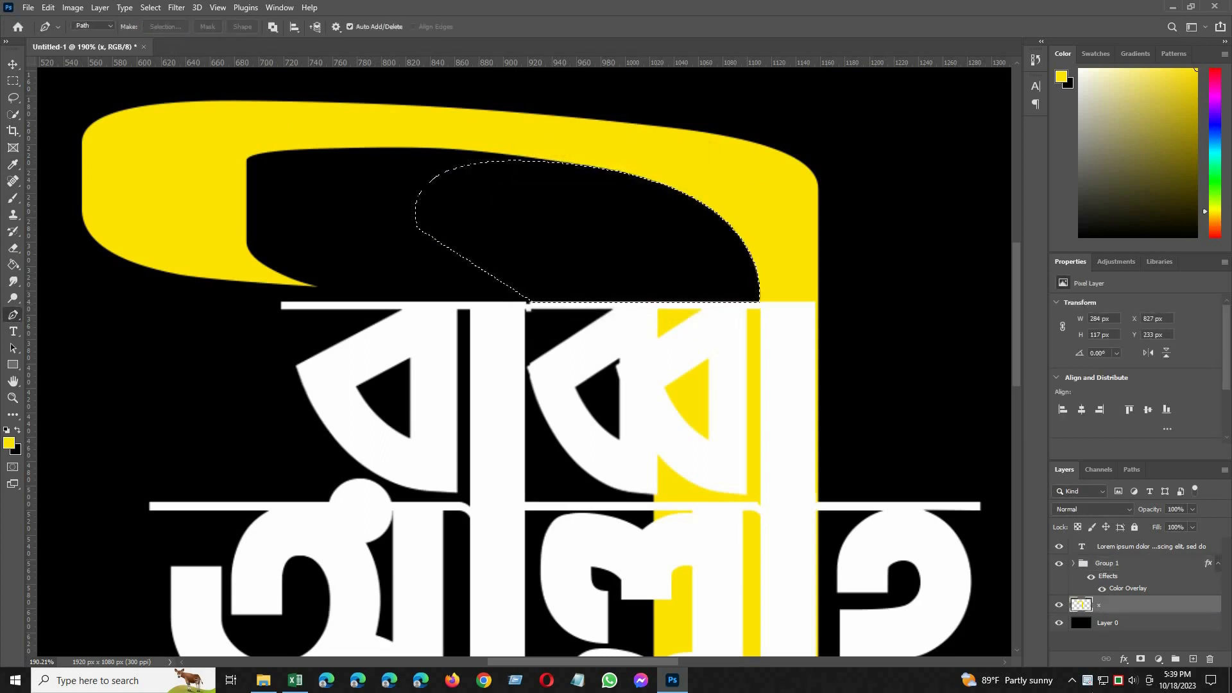
key("ctrl+d")
Marquee-select and delete the part of the "ী" sign's stem below the upper headline, then deselect
scroll(607, 313, "down", 14)
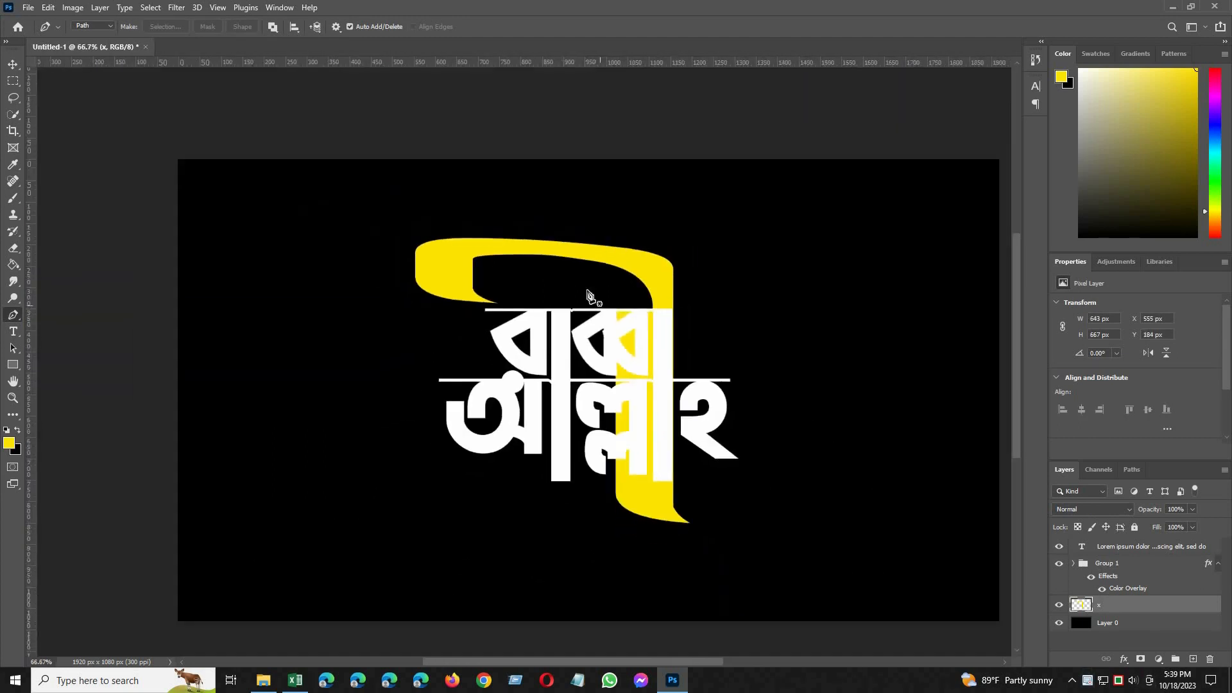
scroll(697, 392, "up", 6)
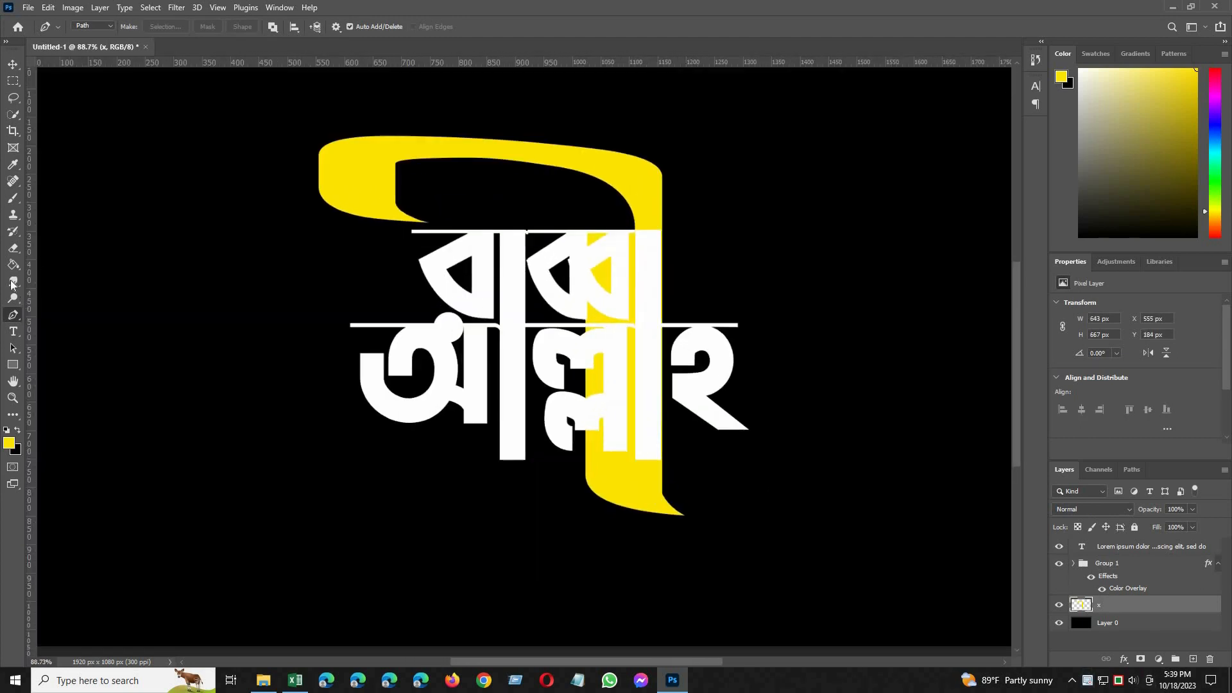
key("m")
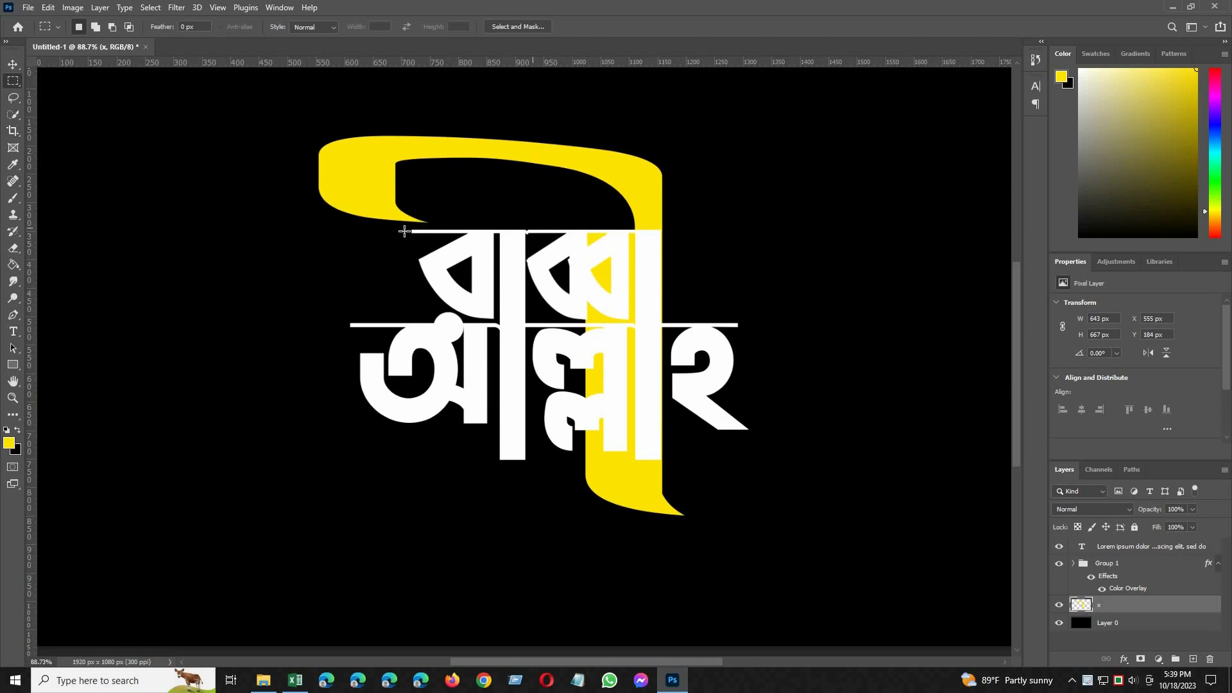
left_click_drag(403, 230, 729, 628)
key("Delete")
key("ctrl+d")
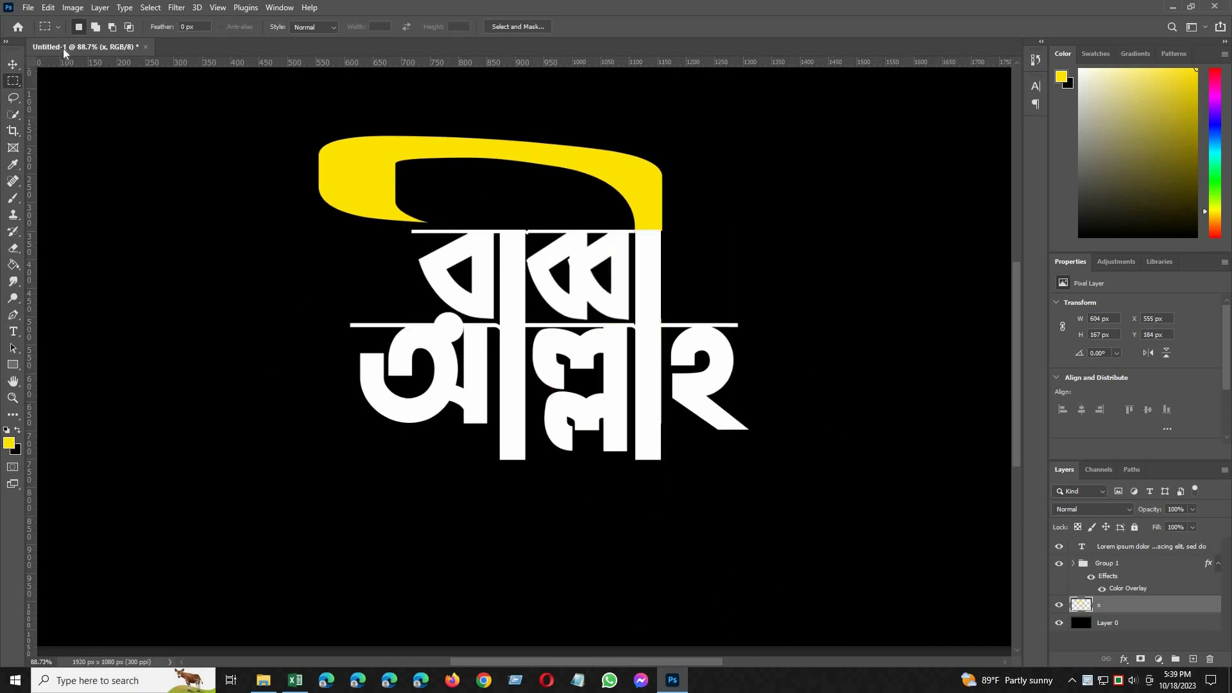
Nudge the "ী" sign 2 px left and 2 px down so it lines up with the second bar and meets the headline
key("v")
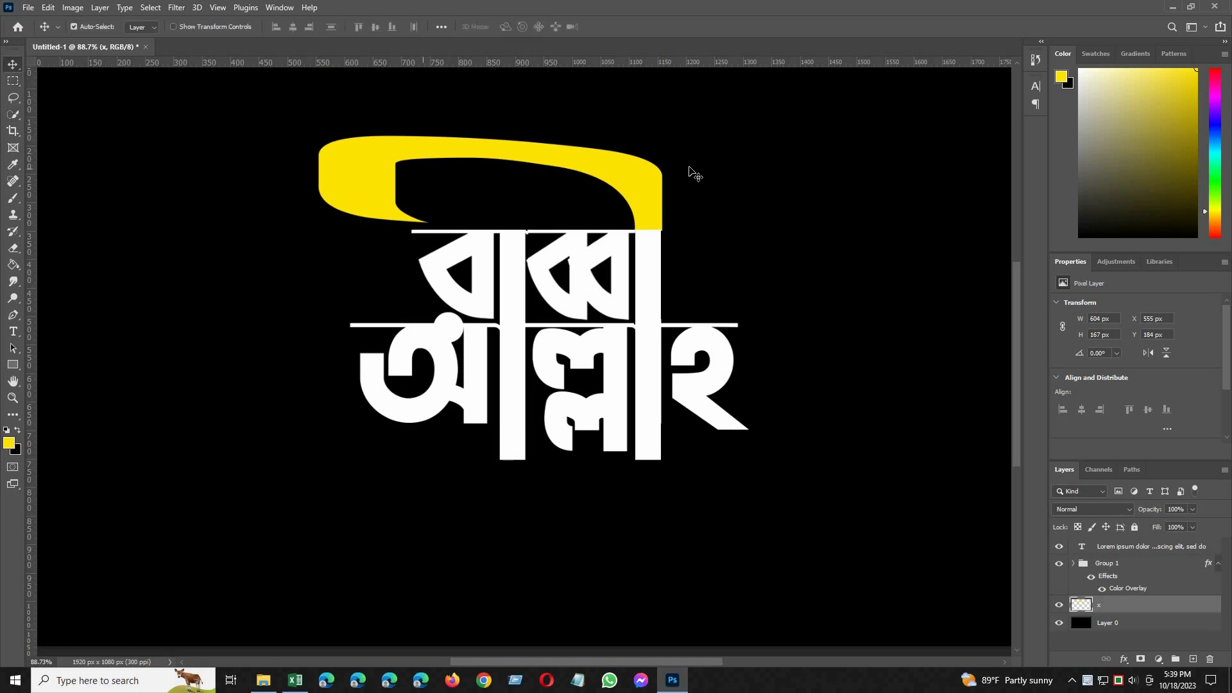
scroll(699, 174, "up", 2)
key("Left")
key("Left")
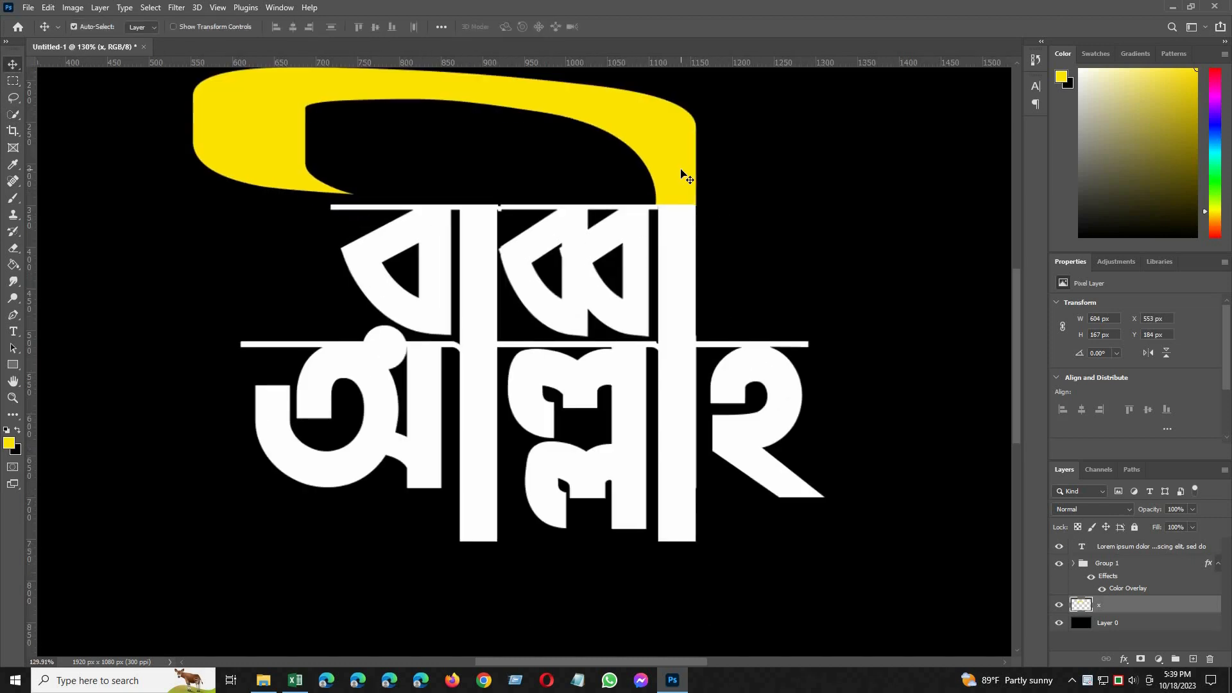
key("Down")
key("Down")
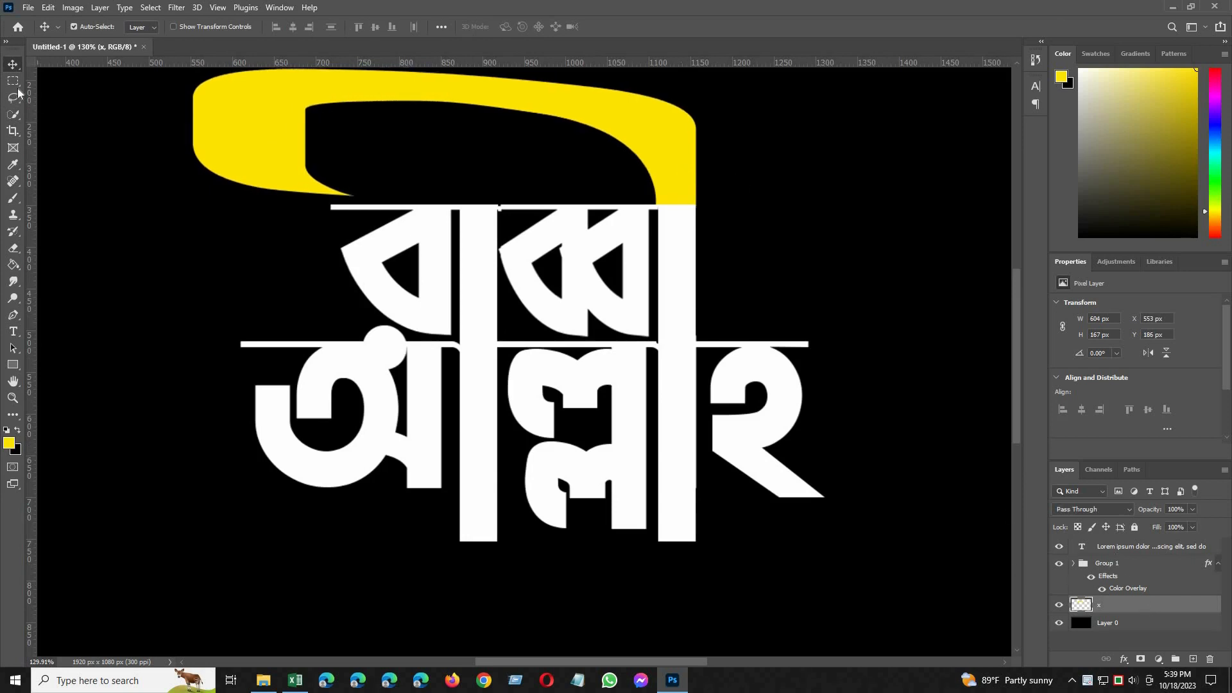
key("alt+bracketright")
key("m")
left_click_drag(305, 192, 775, 209)
key("Delete")
key("Return")
Add a new layer above the lettering group and marquee-select a strip about 502 x 11 px over the upper headline
left_click(1073, 563)
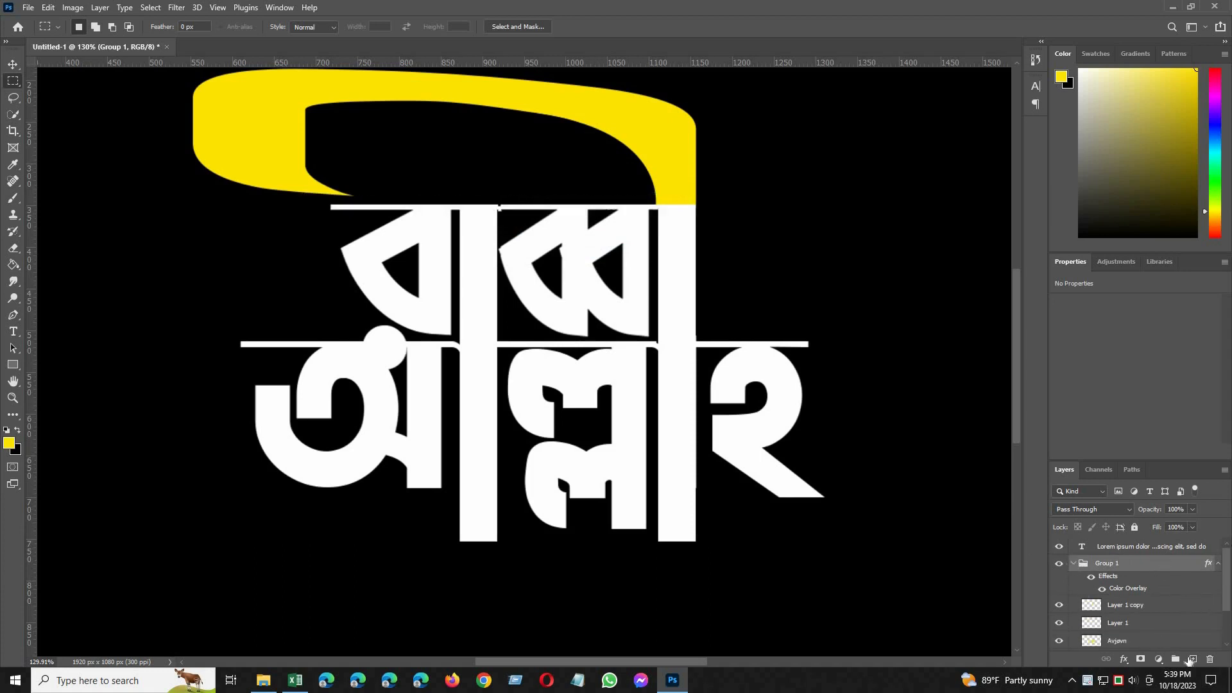
left_click_drag(1189, 661, 1191, 663)
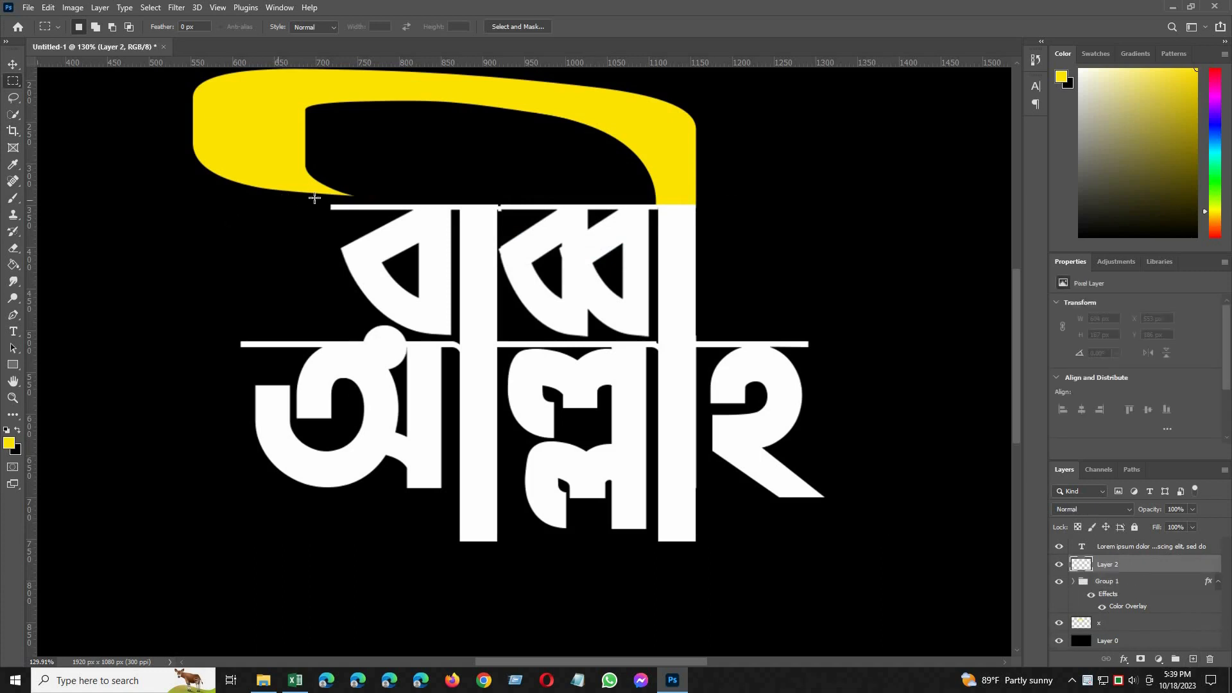
left_click_drag(702, 216, 729, 210)
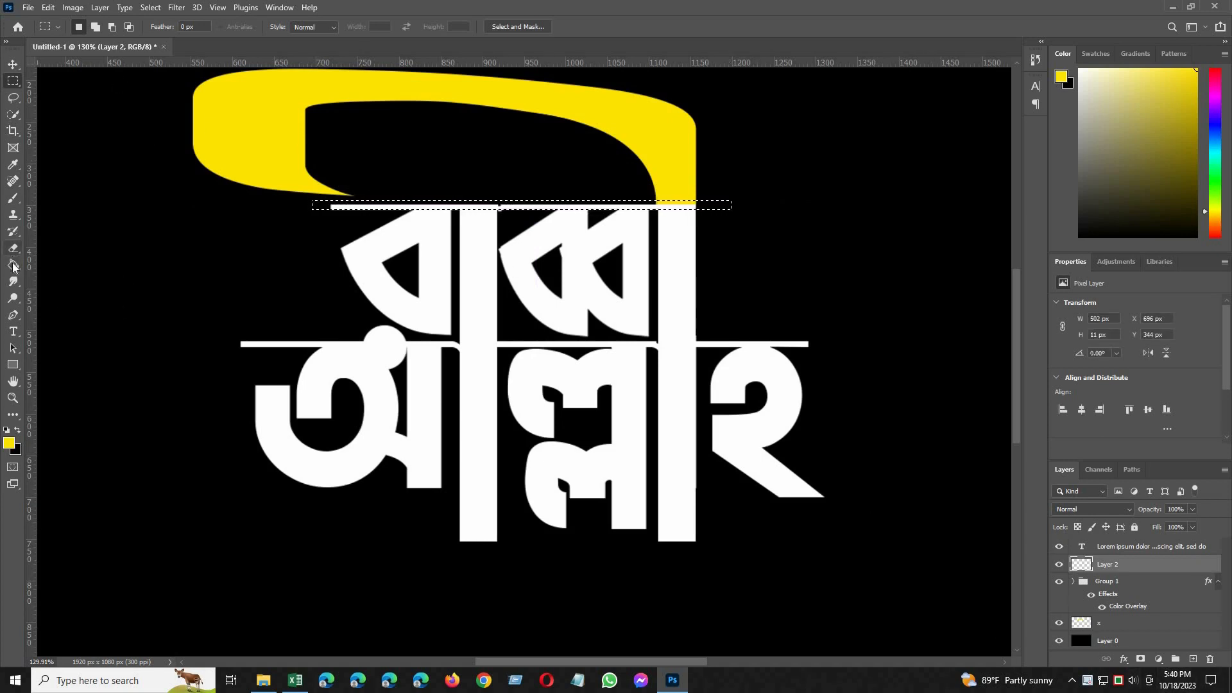
Set the foreground color to white (ffffff) and fill the strip selection with it using the Paint Bucket
left_click(9, 444)
left_click(466, 308)
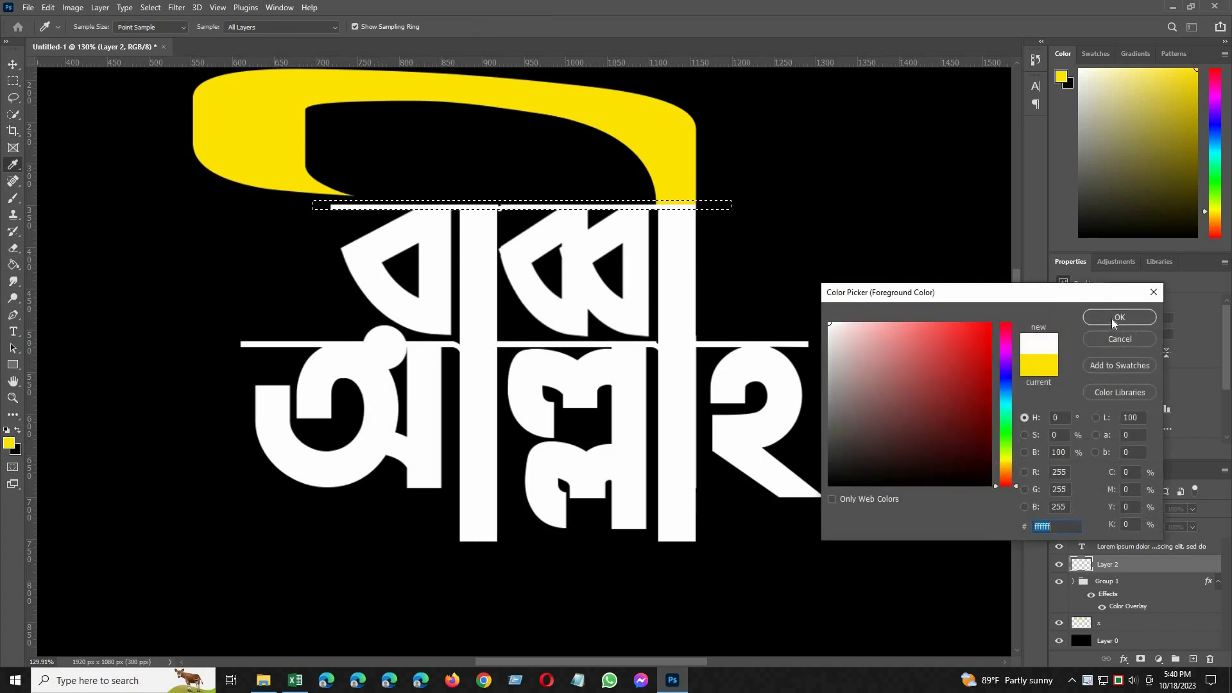
key("Return")
left_click(13, 265)
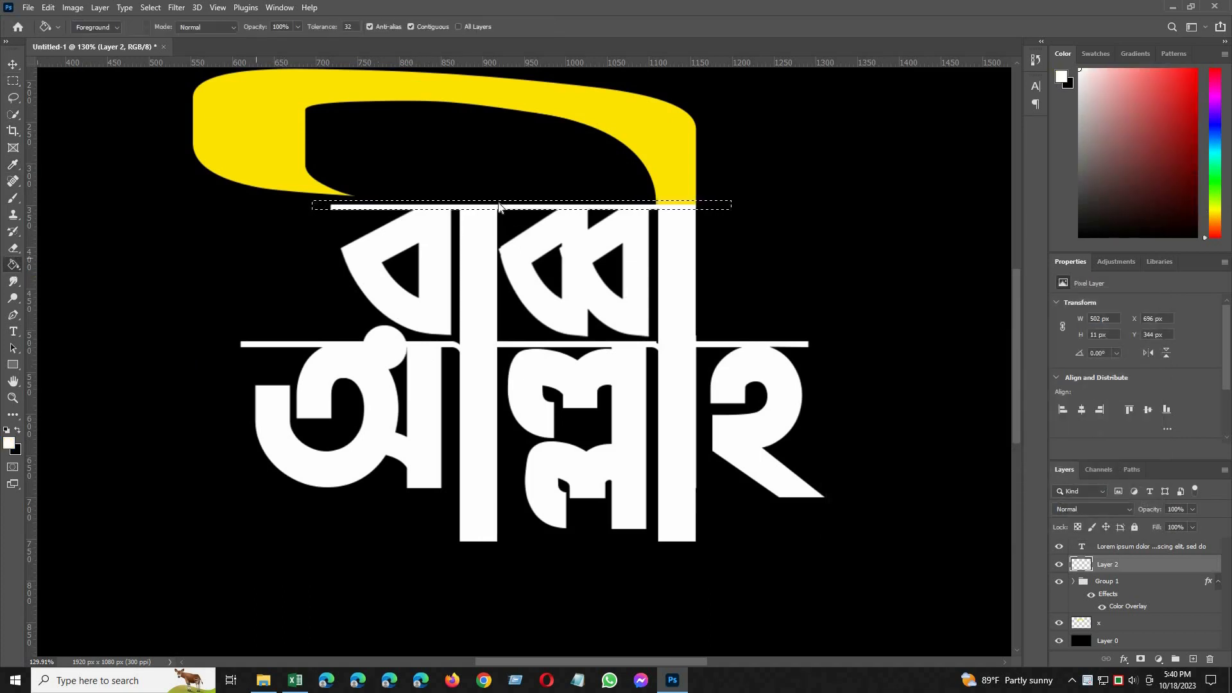
left_click(508, 209)
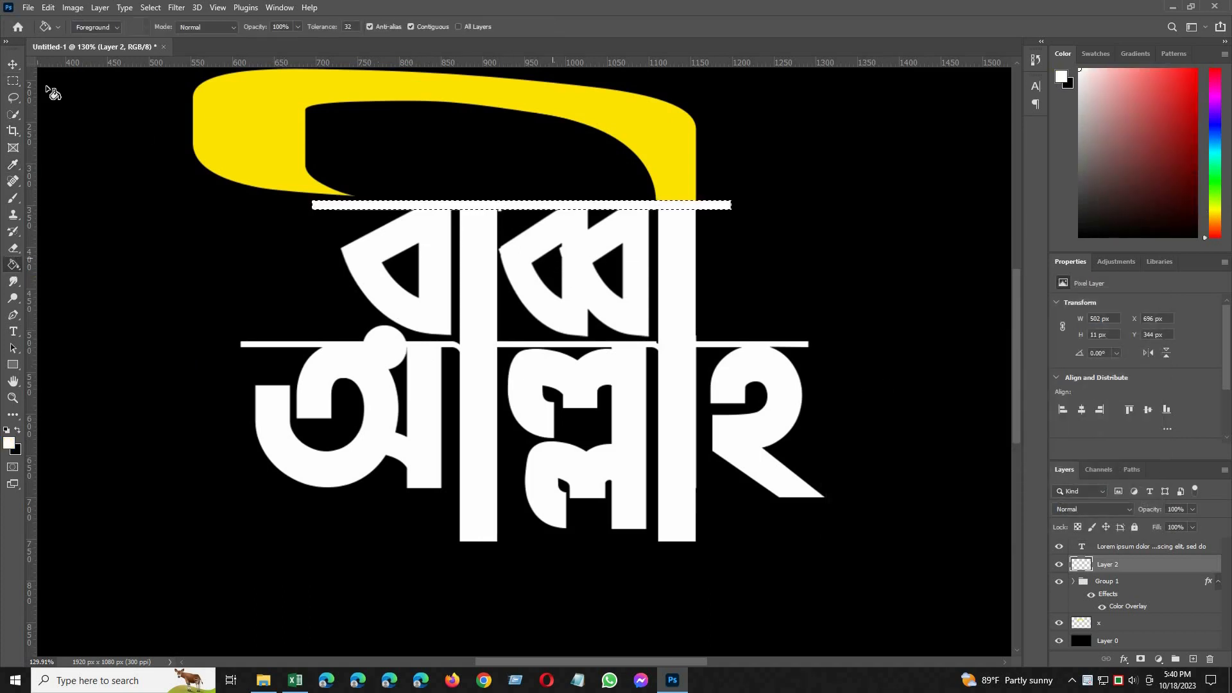
Deselect the white strip and nudge it 3 px down over the upper headline
left_click(12, 63)
key("Down")
key("Down")
key("Down")
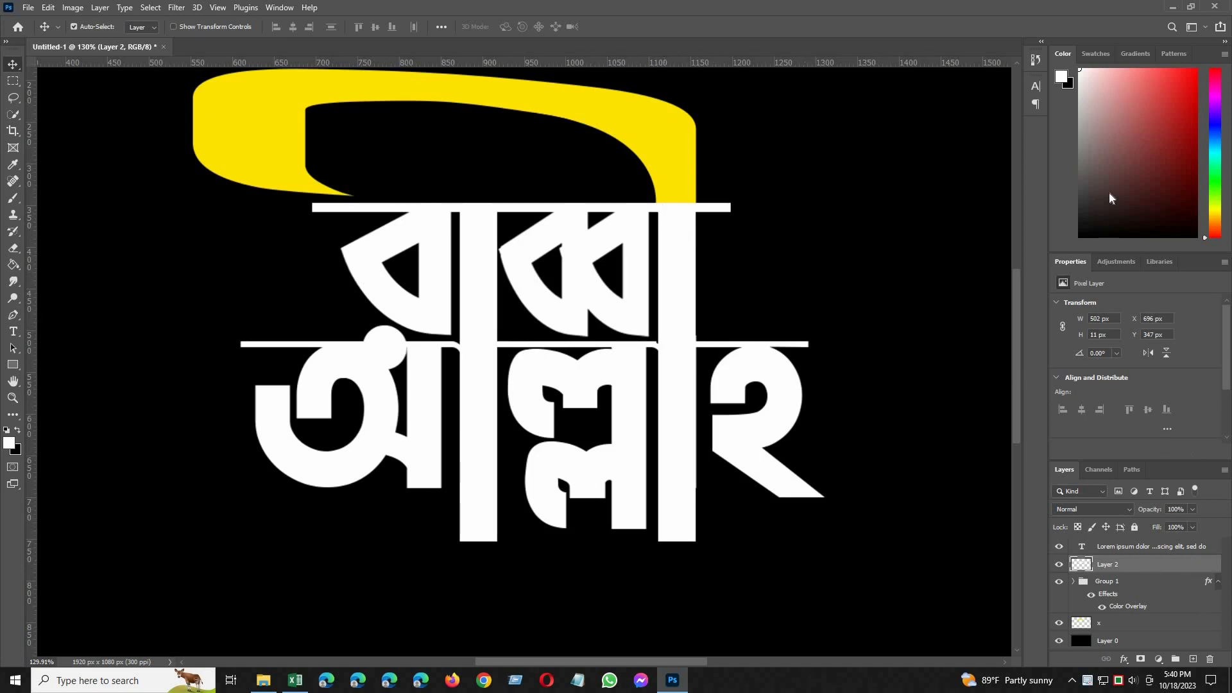
Duplicate the white upper headline strip and move the copy down onto the headline of "আল্লাহ"
right_click(1107, 564)
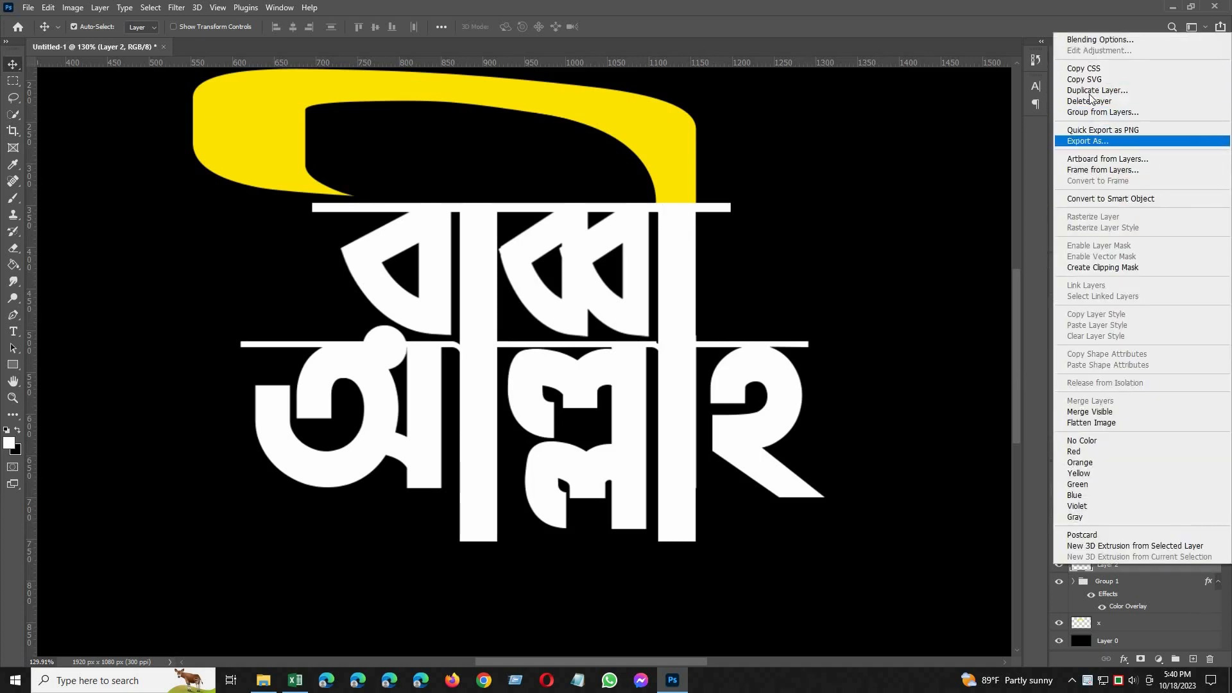
left_click(1089, 91)
key("Return")
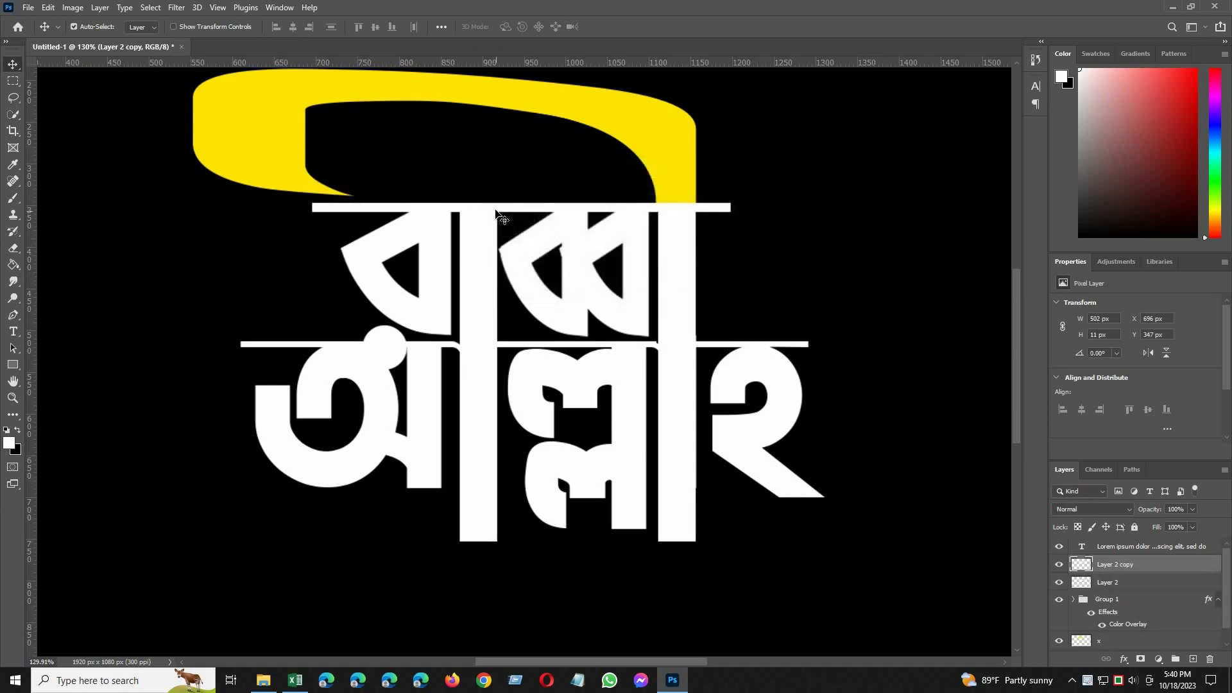
left_click_drag(495, 210, 491, 347)
Stretch the strip copy to 689 px wide across the lower headline and nudge it up 2 px
key("ctrl+t")
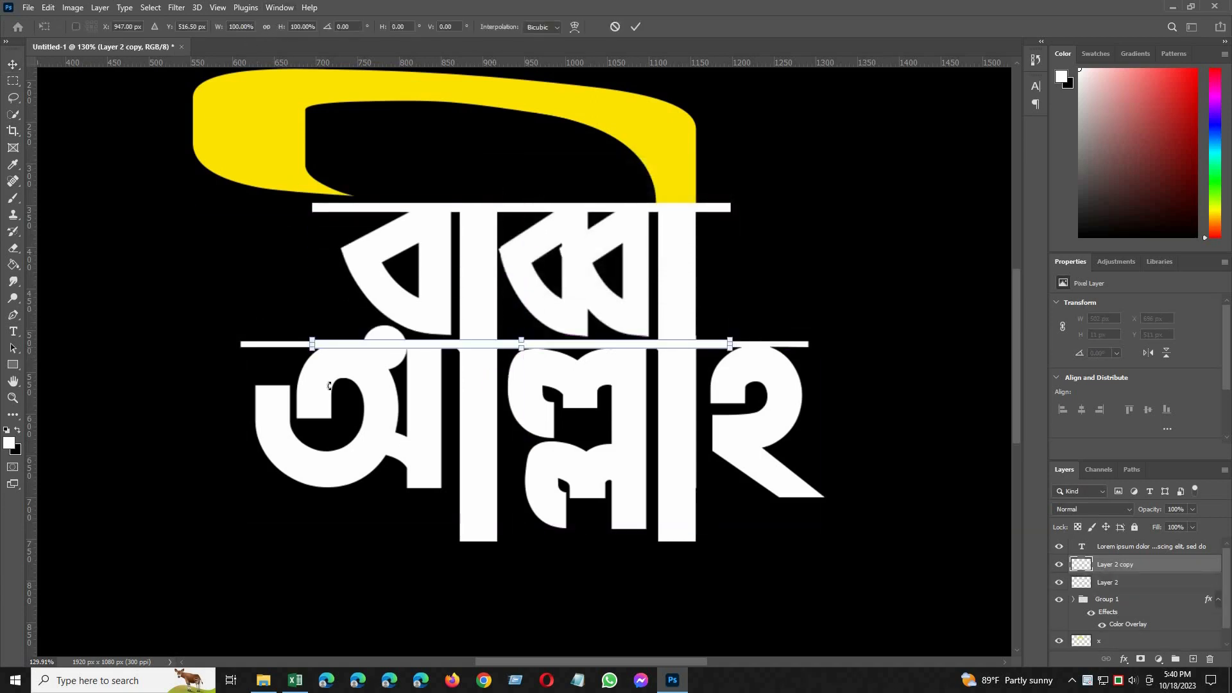
left_click_drag(292, 343, 240, 344)
left_click_drag(816, 345, 812, 345)
key("Return")
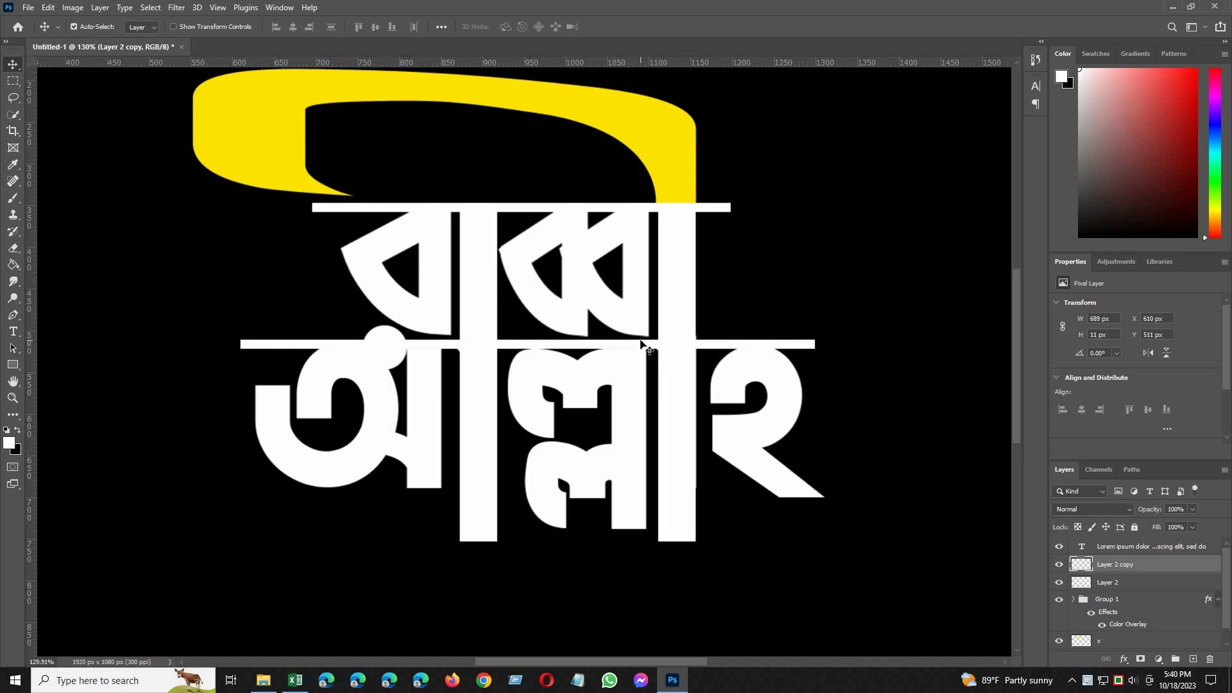
key("Up")
key("Up")
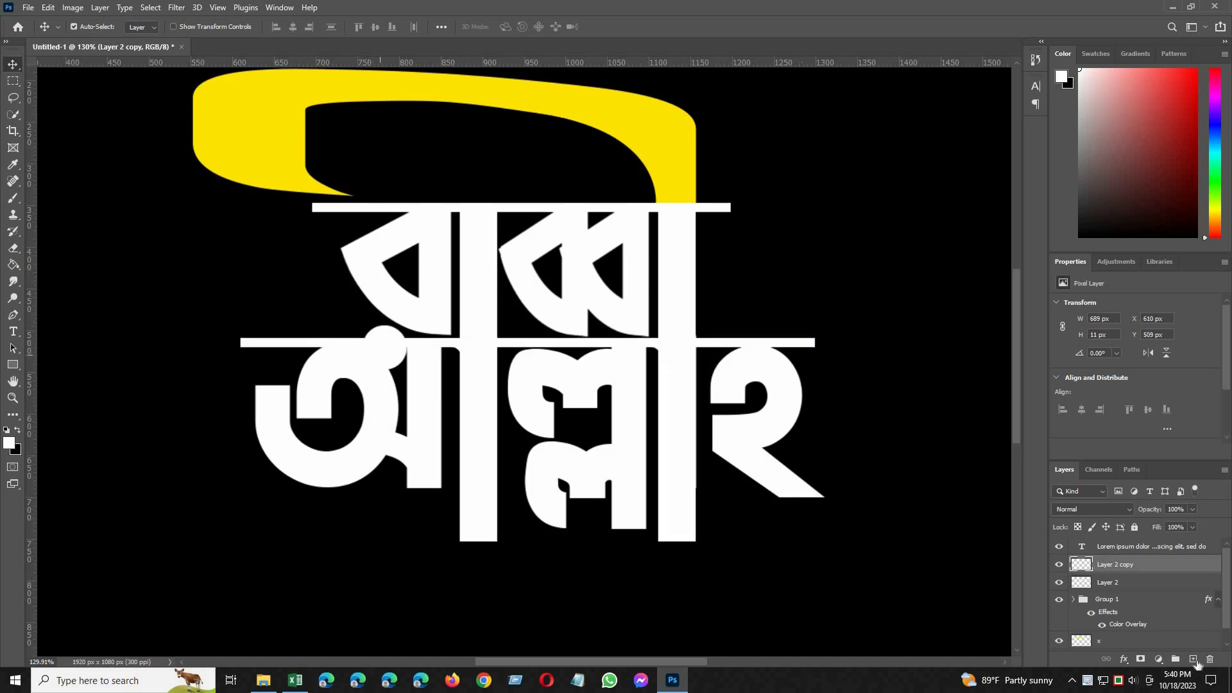
Clear a gap around the dot on the "আল্লাহ" letter layer, using a closed Pen path converted to a selection with 0 px feather
left_click(371, 362)
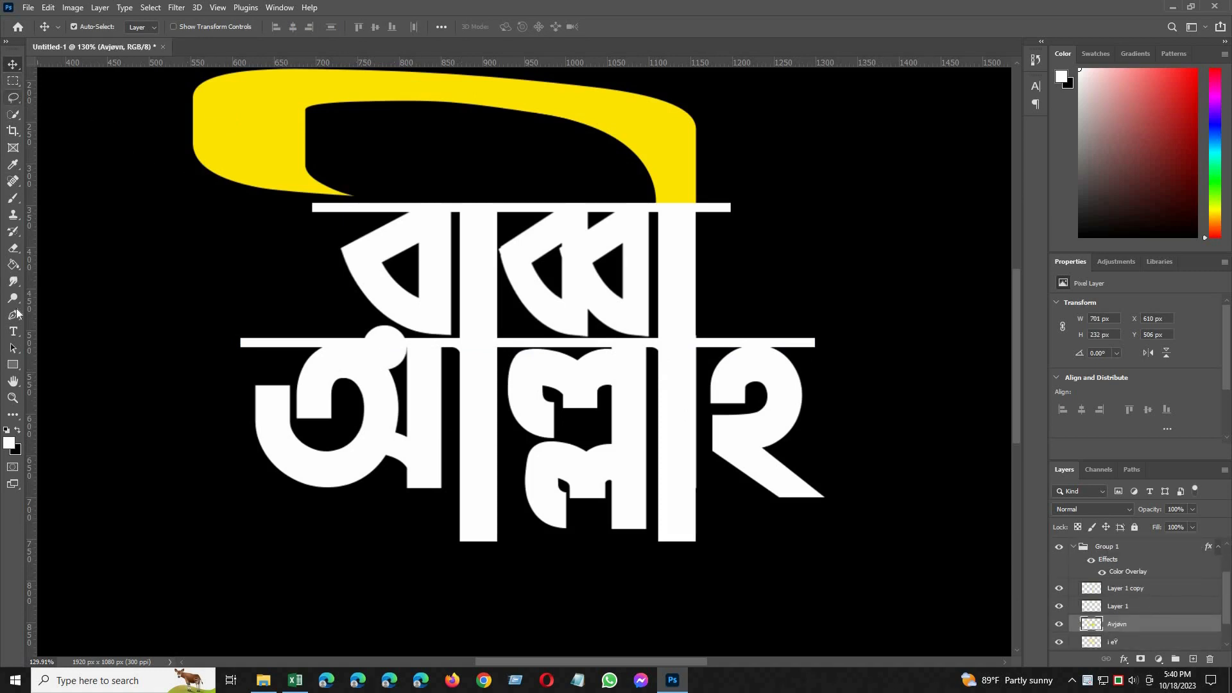
key("p")
scroll(517, 427, "up", 4)
scroll(263, 255, "up", 4)
left_click(262, 255)
left_click_drag(335, 346, 358, 346)
left_click_drag(440, 345, 434, 338)
left_click_drag(365, 262, 343, 200)
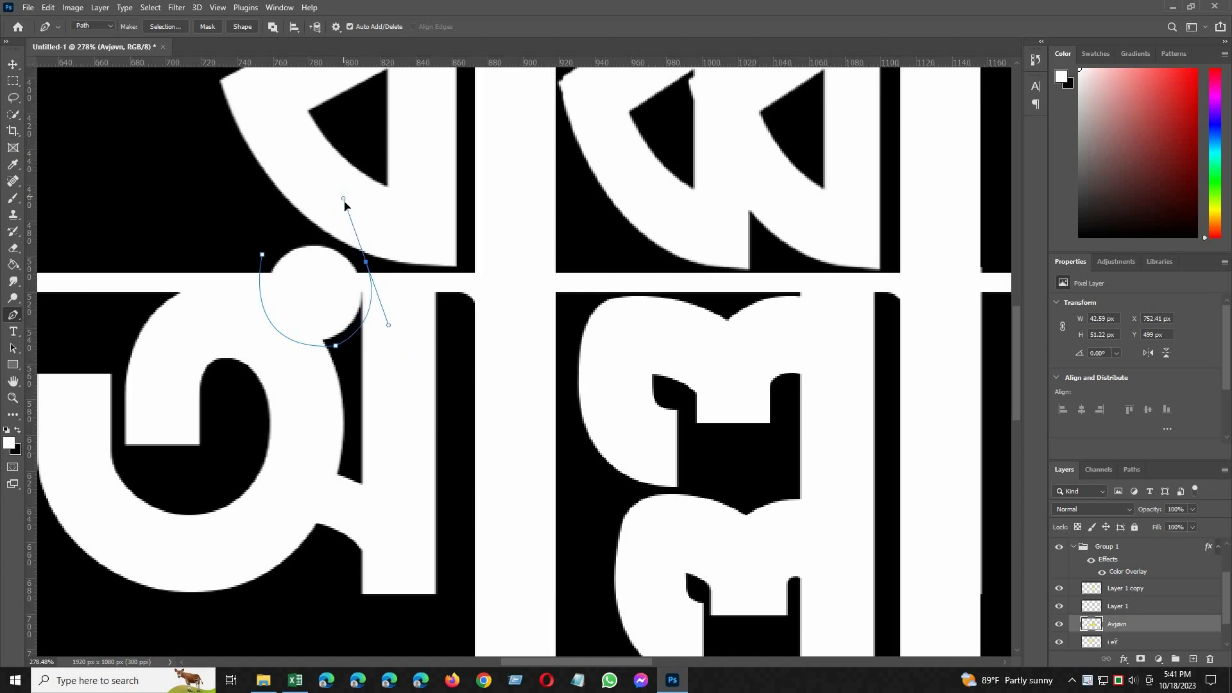
left_click(328, 228)
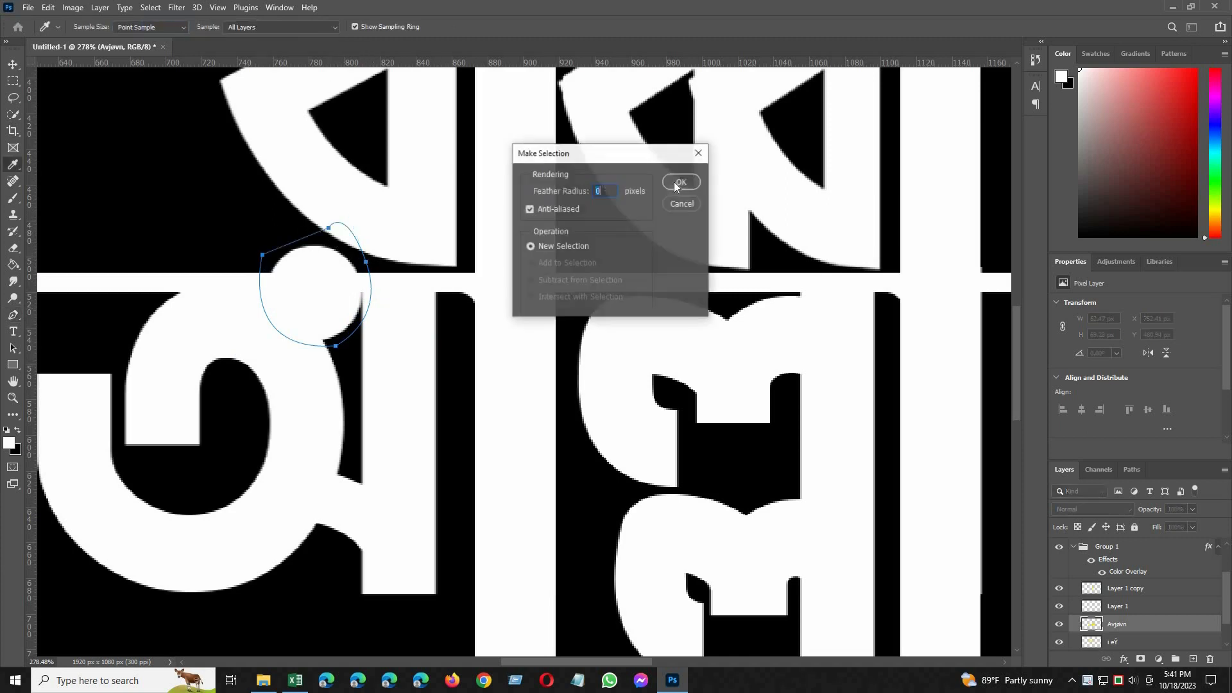
left_click(673, 183)
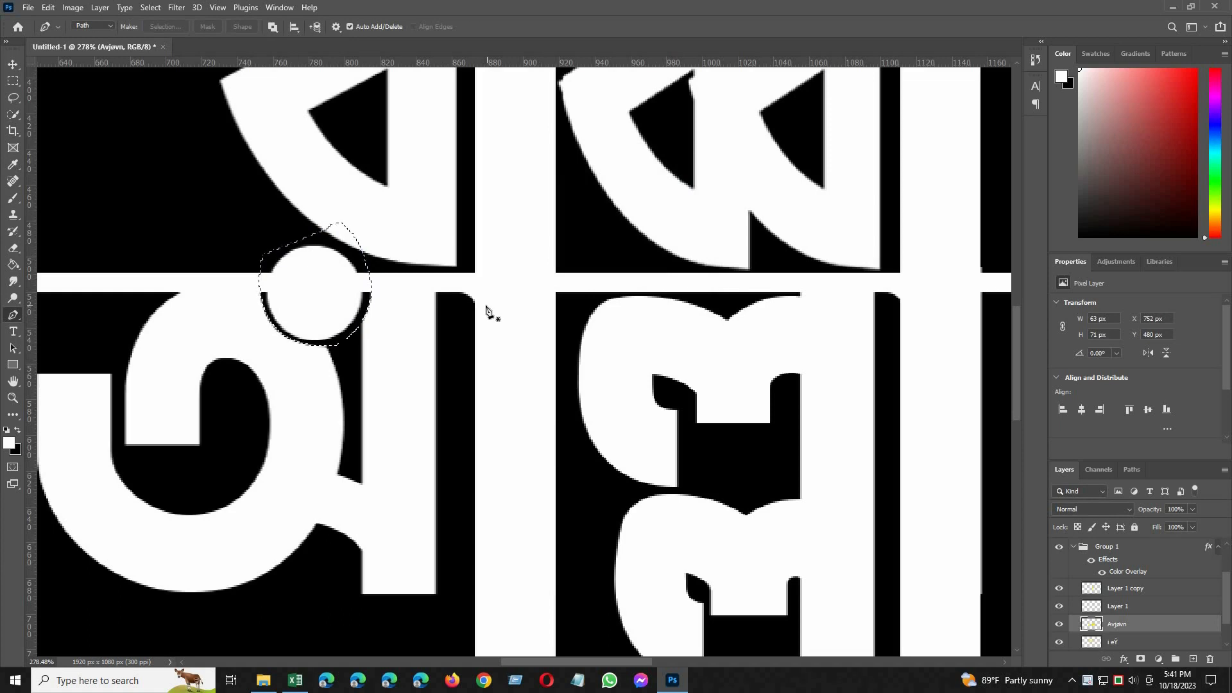
key("ctrl+d")
Draw a wider closed Pen path around the dot, curving outside the lower-left edge of the existing gap
scroll(291, 325, "down", 2)
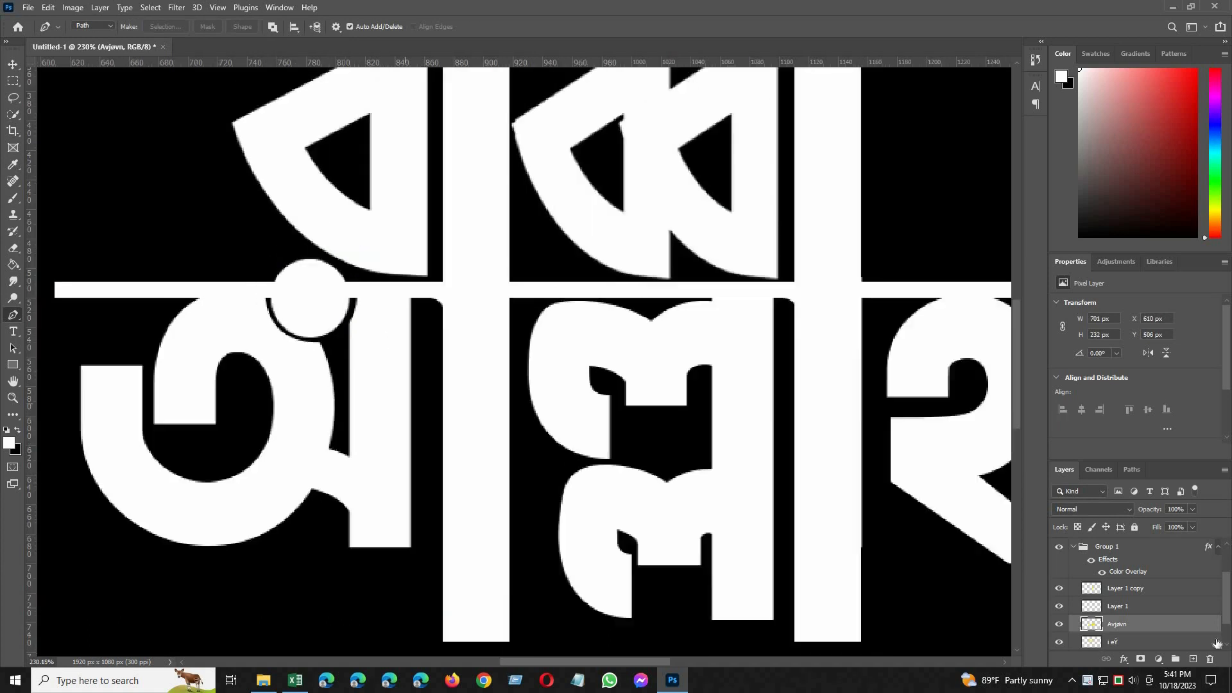
scroll(292, 326, "up", 4)
scroll(1132, 608, "down", 1)
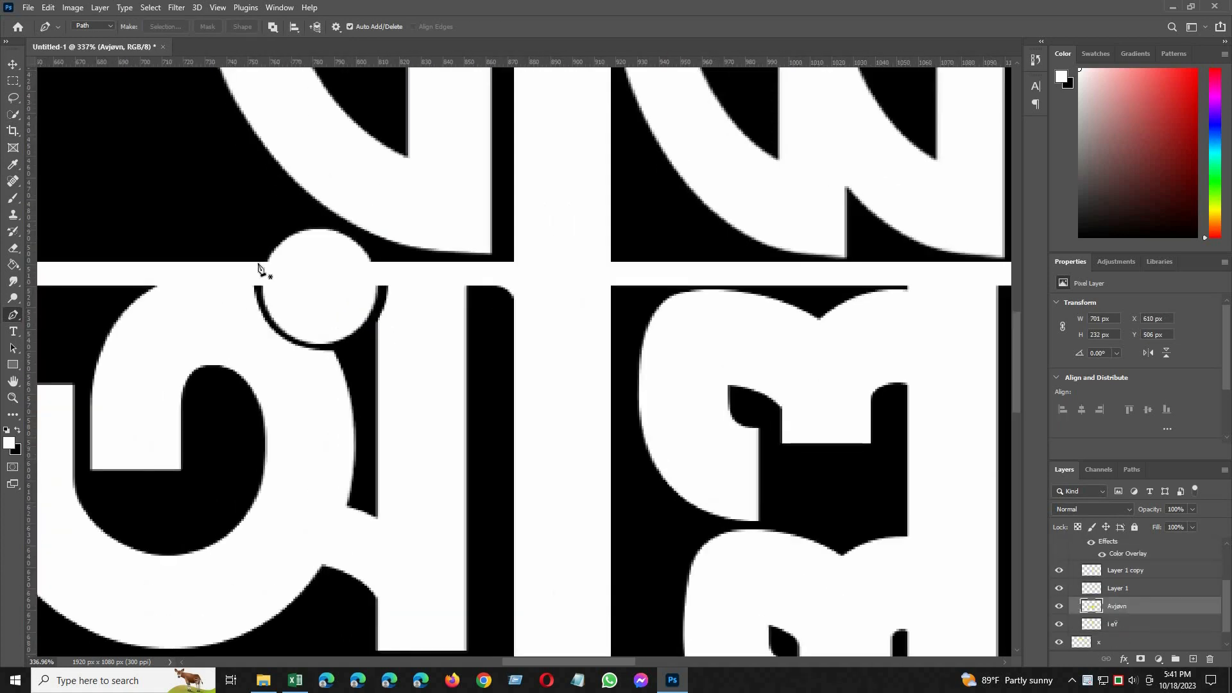
left_click(238, 253)
left_click_drag(349, 353, 464, 334)
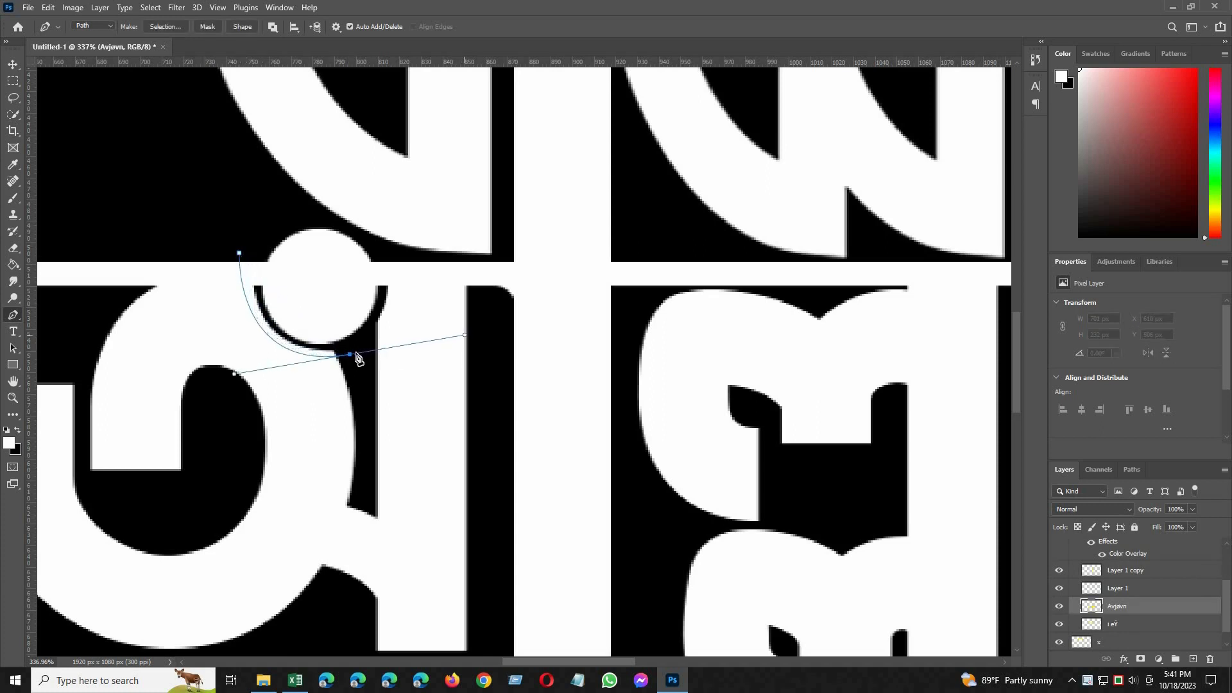
left_click(385, 255)
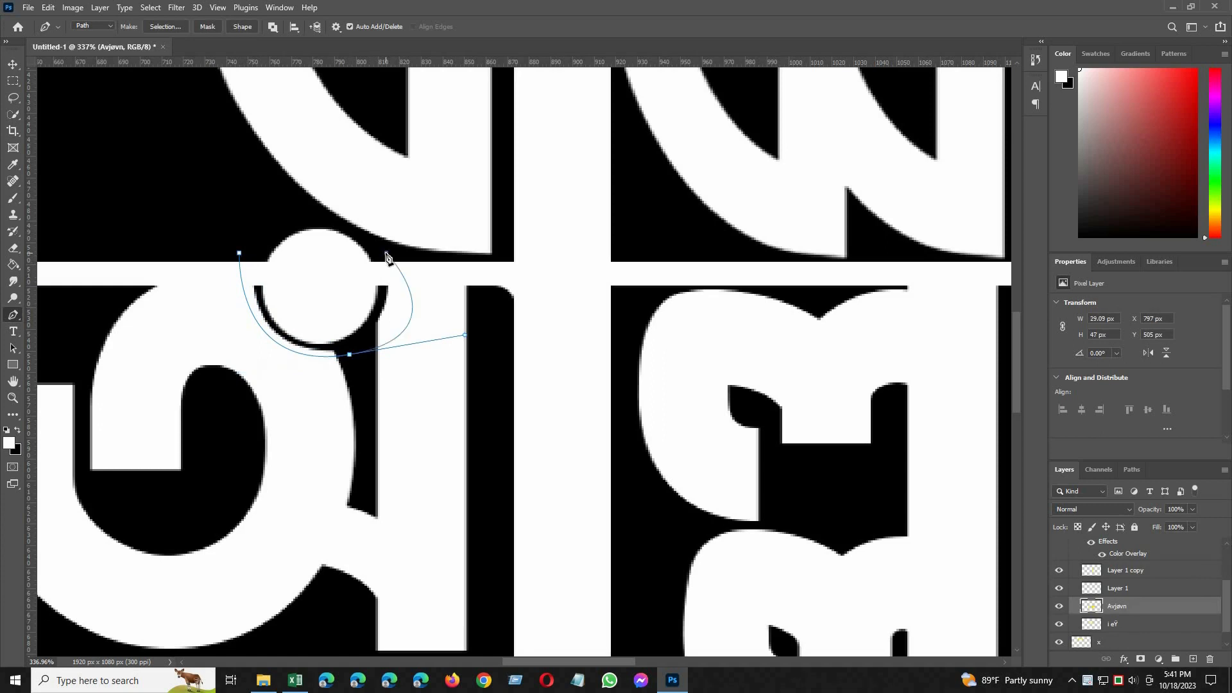
key("ctrl+z")
left_click(379, 305)
left_click(385, 248)
left_click(314, 202)
left_click(254, 218)
left_click(239, 253)
Convert the wider path to a selection with 0 px feather, clear the letter pixels inside it and deselect
left_click(153, 30)
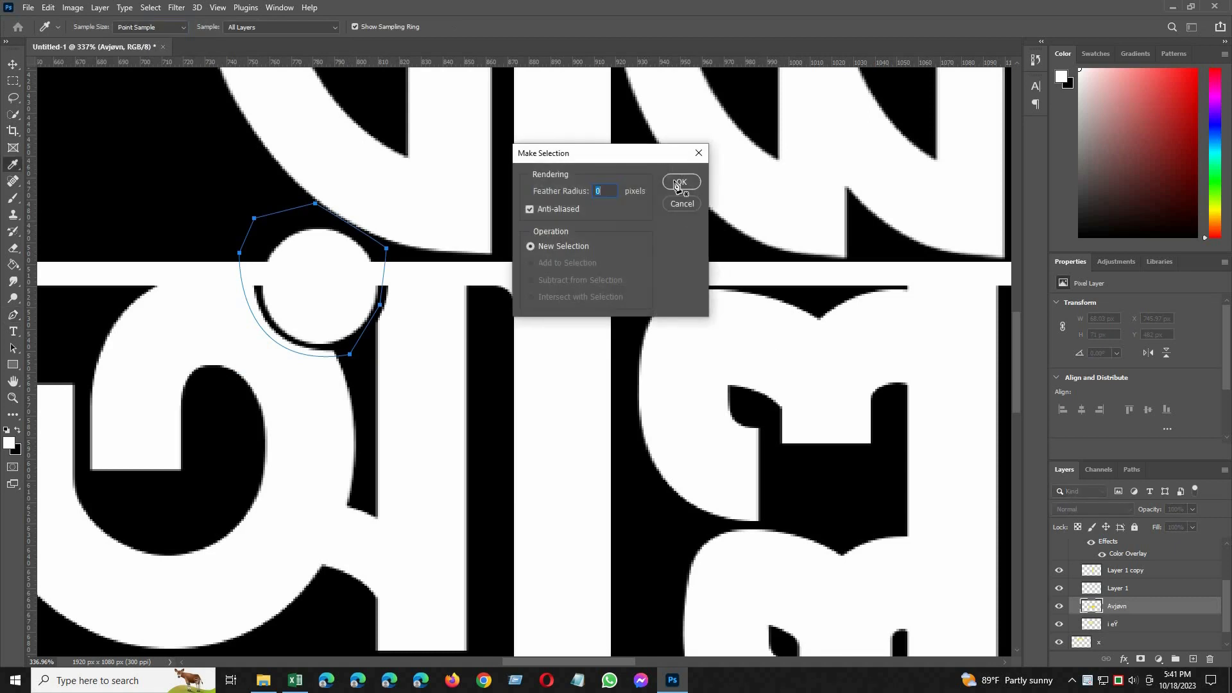
left_click(678, 183)
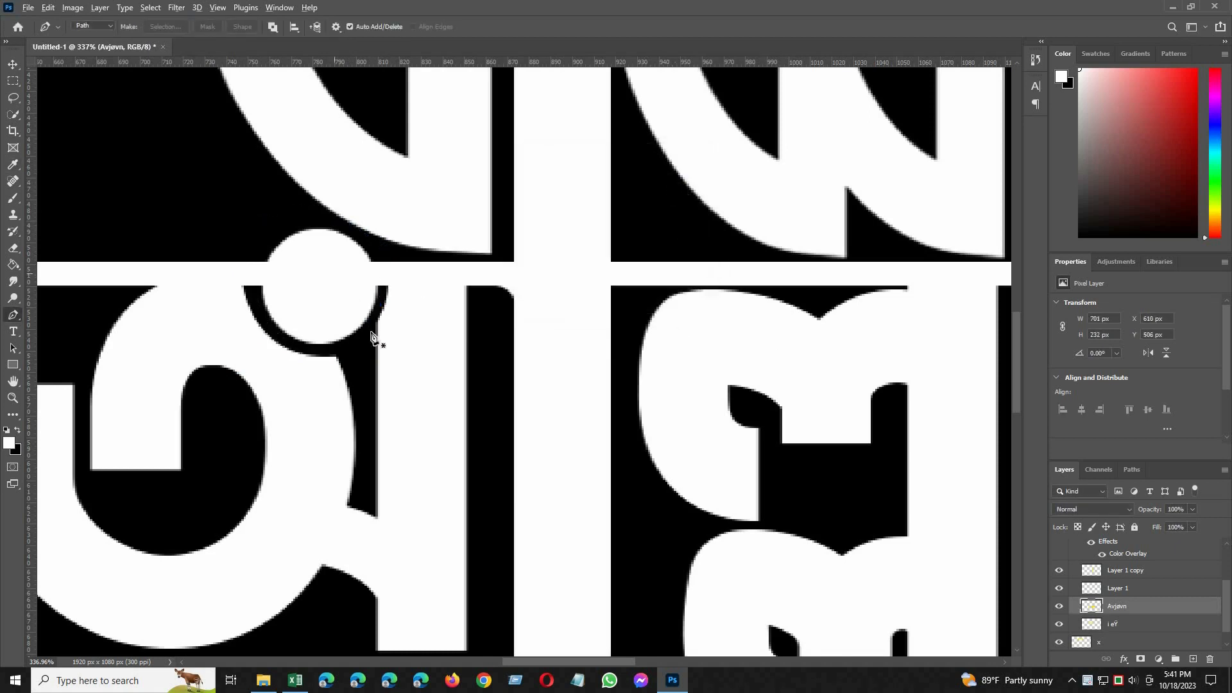
scroll(372, 337, "down", 3)
Erase the parts of the lower headline strip (Layer 2 copy) on both sides of the dot with a size 20 eraser
scroll(1059, 592, "up", 1)
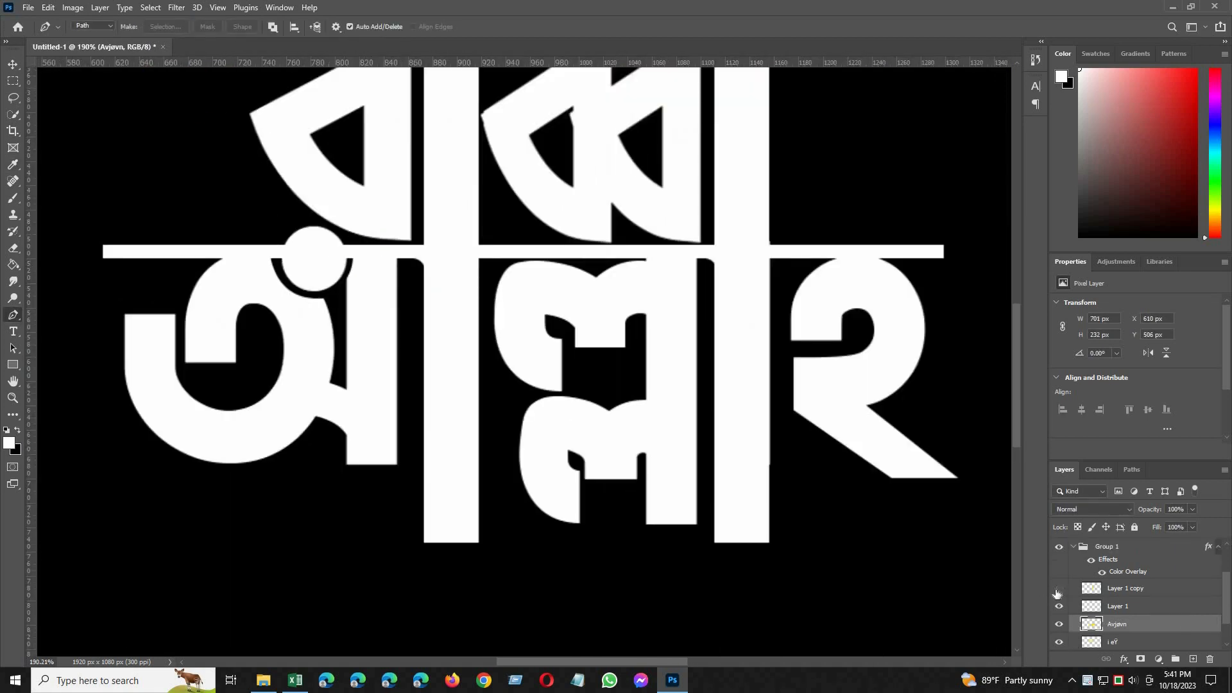
scroll(1052, 577, "up", 2)
left_click(1058, 569)
left_click(1058, 569)
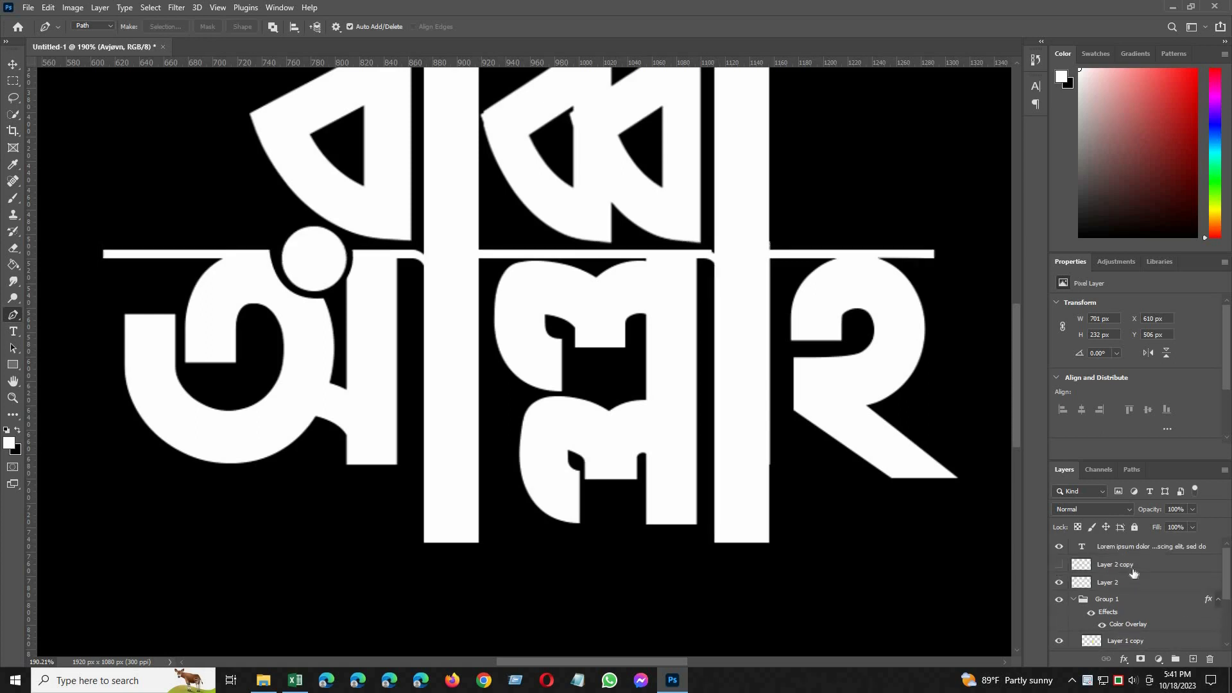
left_click(1125, 566)
scroll(305, 307, "up", 6)
scroll(257, 346, "up", 2)
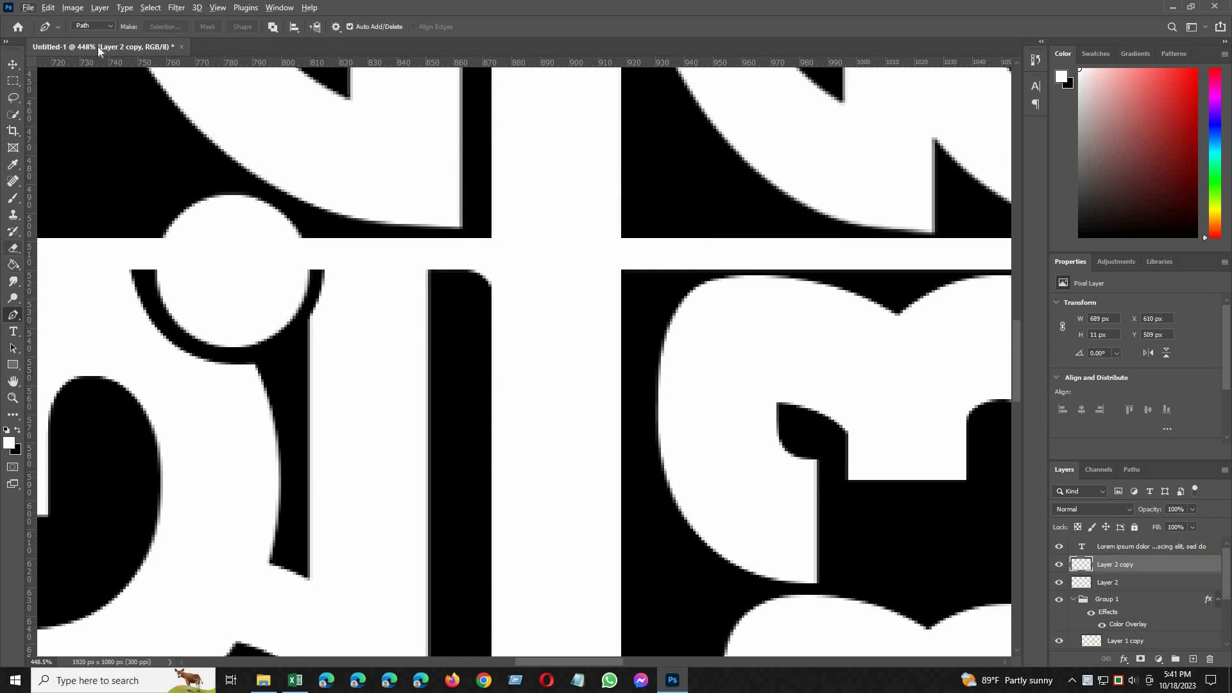
left_click(85, 27)
double_click(138, 236)
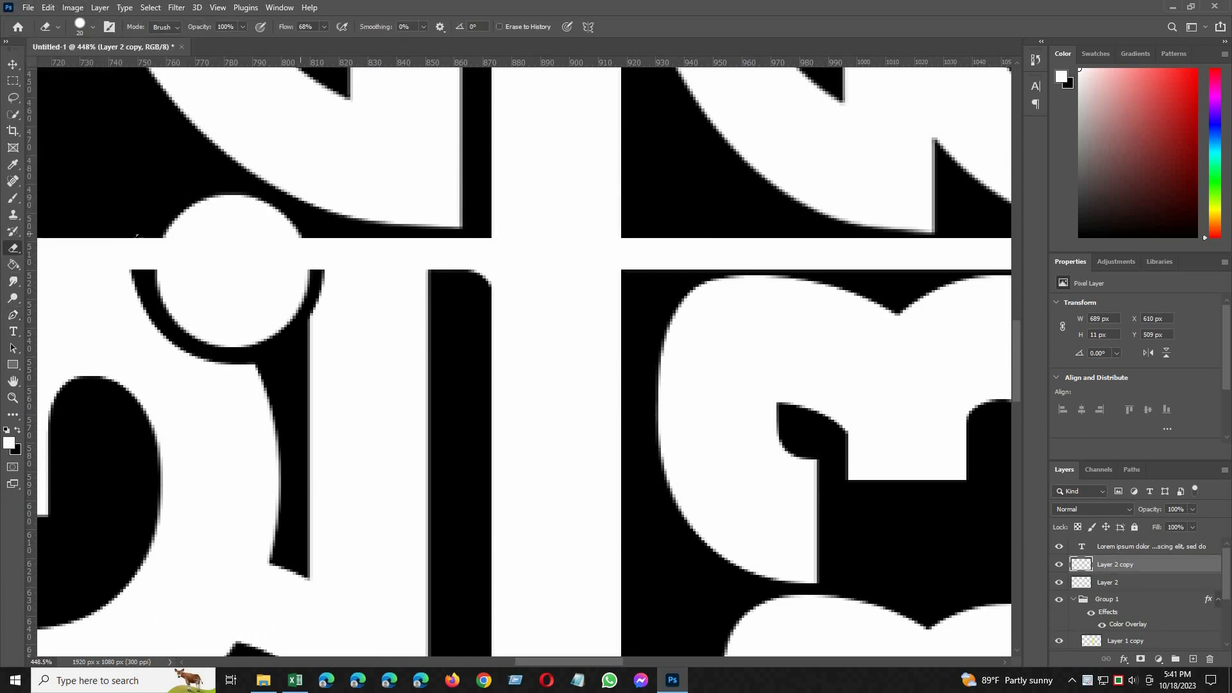
left_click_drag(141, 232, 138, 237)
left_click(308, 248)
left_click(310, 248)
Erase the letter edge just right of the dot on the "আল্লাহ" layer, and make Layer 2 copy active again
scroll(1133, 627, "down", 3)
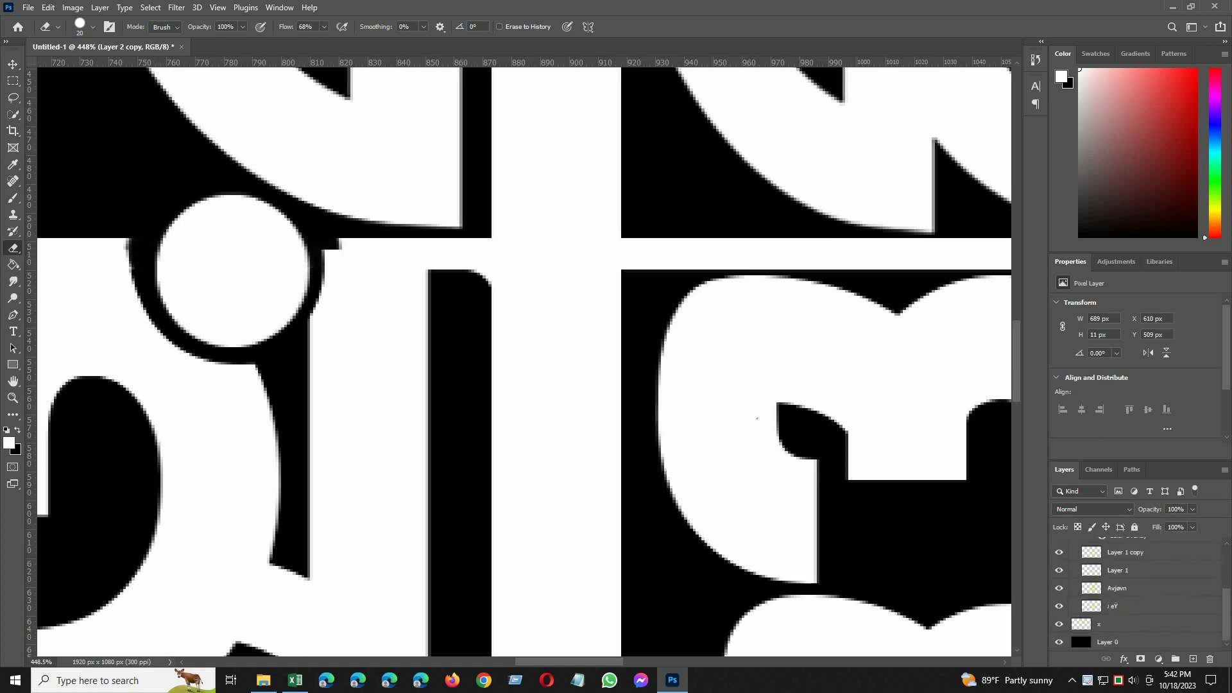
left_click(1130, 588)
left_click(306, 252)
left_click(307, 261)
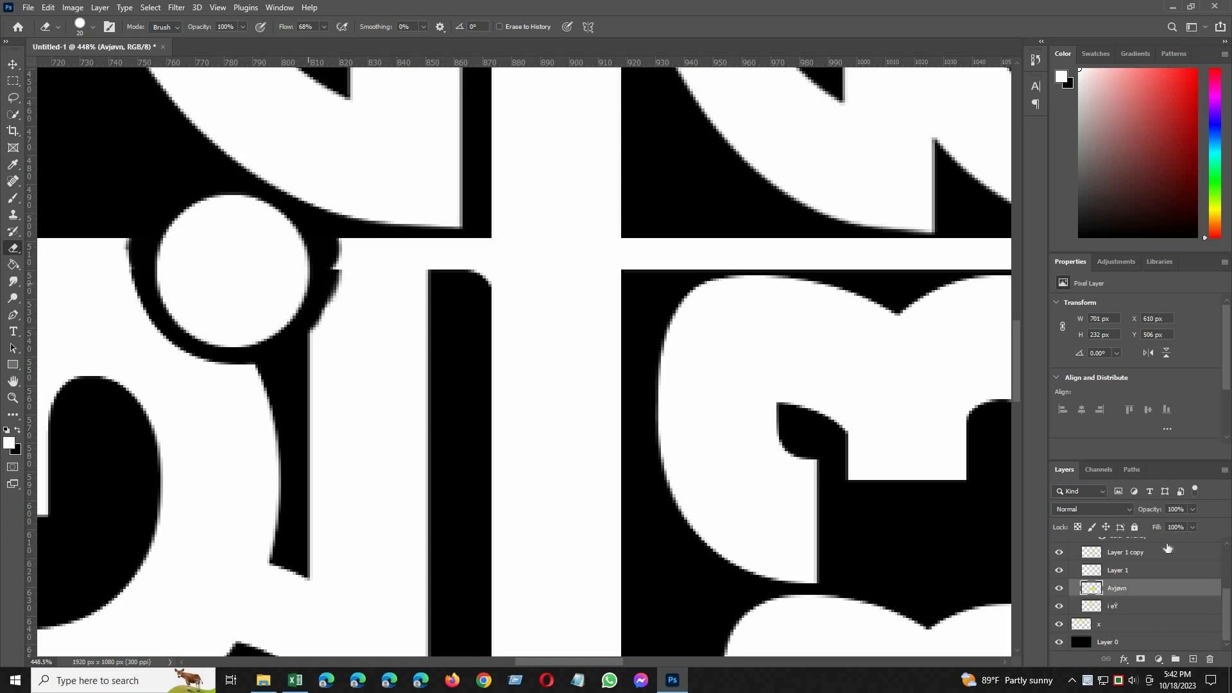
key("alt+bracketright")
key("alt+bracketright")
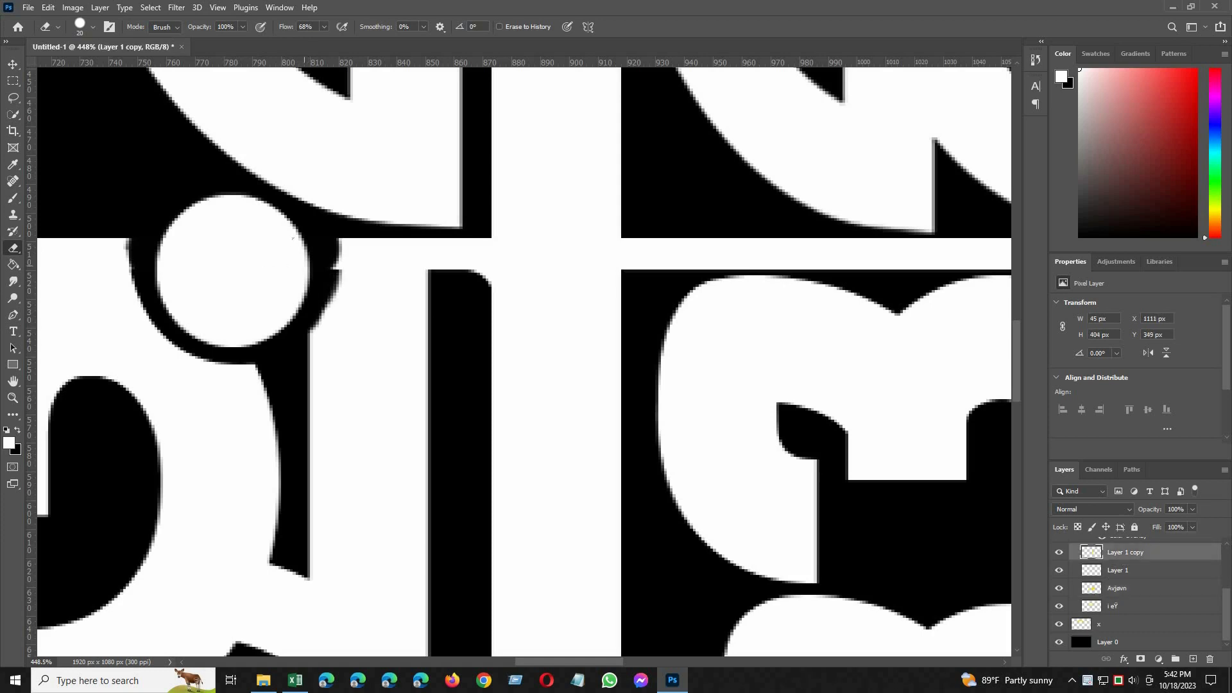
scroll(1119, 594, "up", 3)
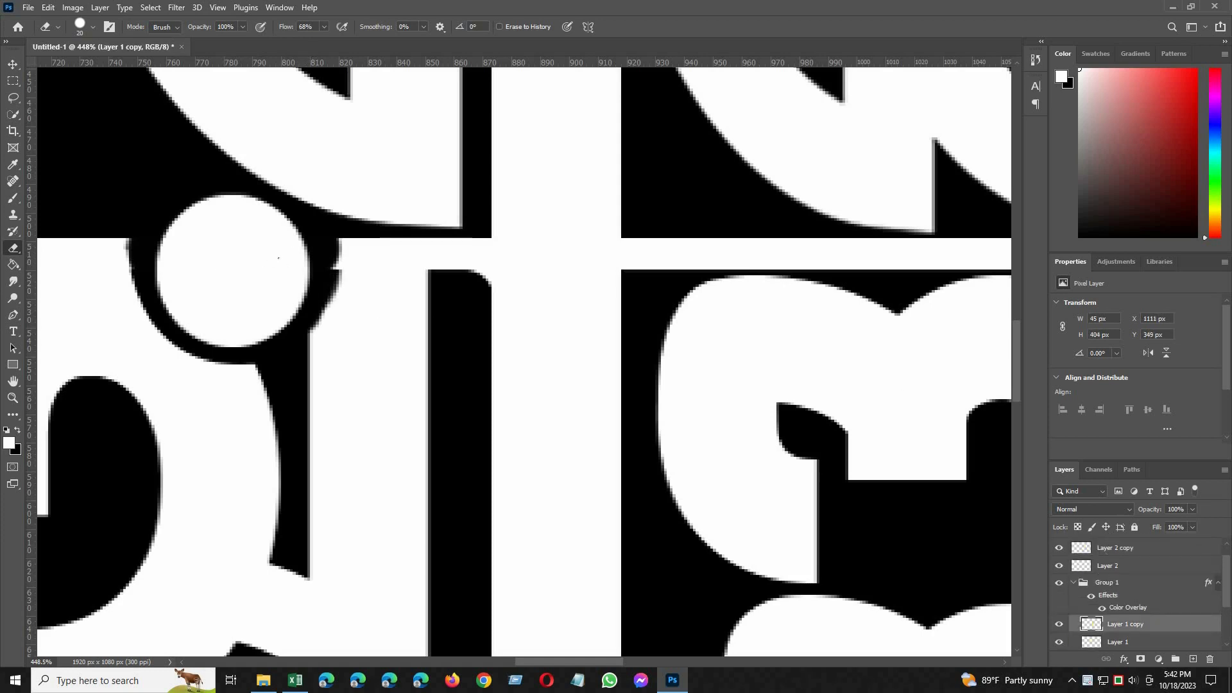
key("alt+bracketright")
key("alt+bracketright")
key("alt+bracketright")
scroll(457, 346, "down", 10)
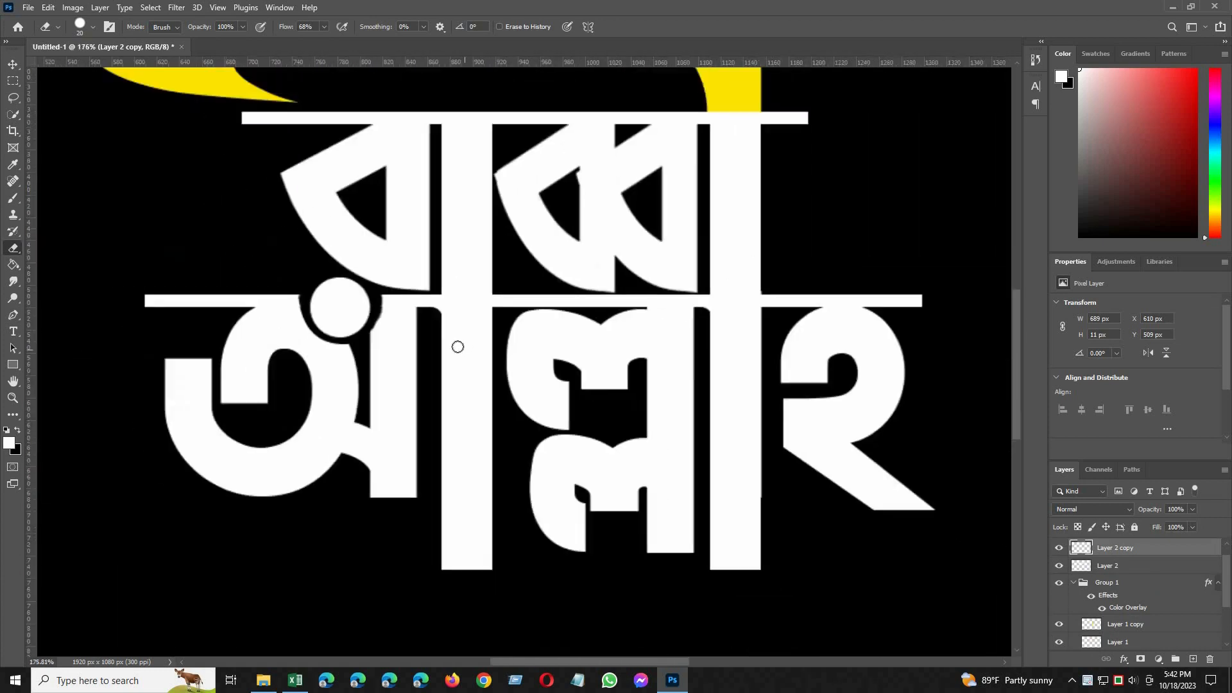
Apply a white Color Overlay layer style to the yellow "ী" sign on layer x
scroll(457, 346, "down", 2)
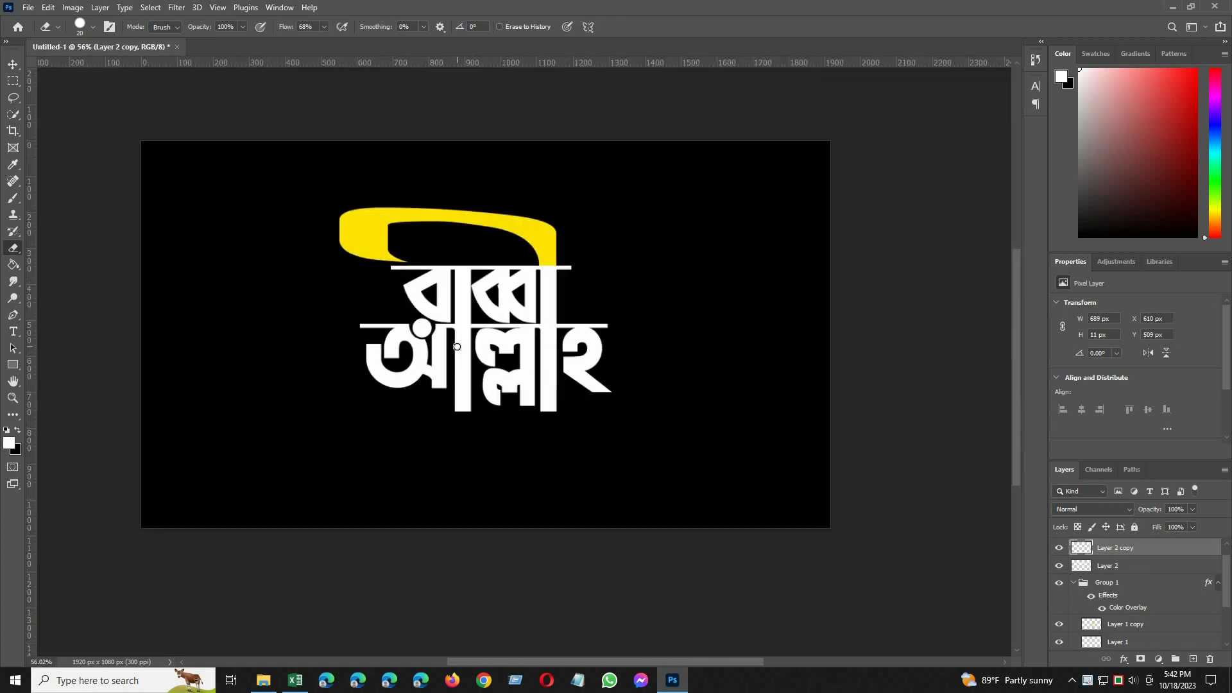
key("v")
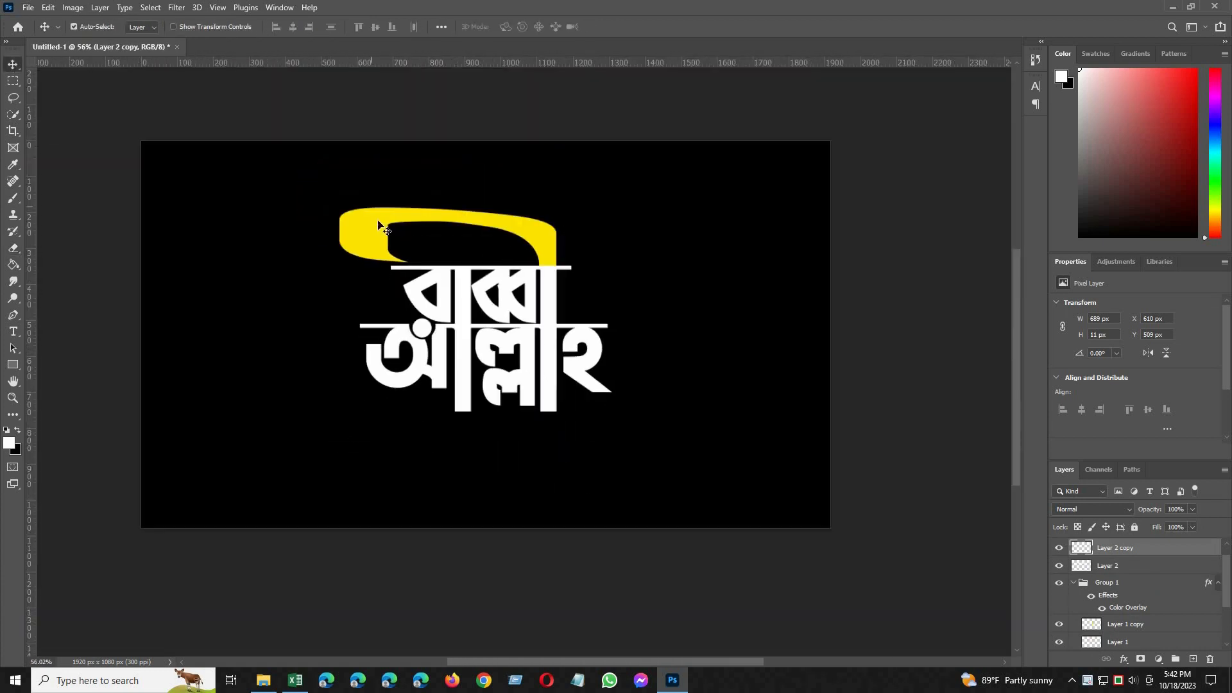
scroll(1100, 652, "down", 2)
left_click(1102, 647)
right_click(1129, 643)
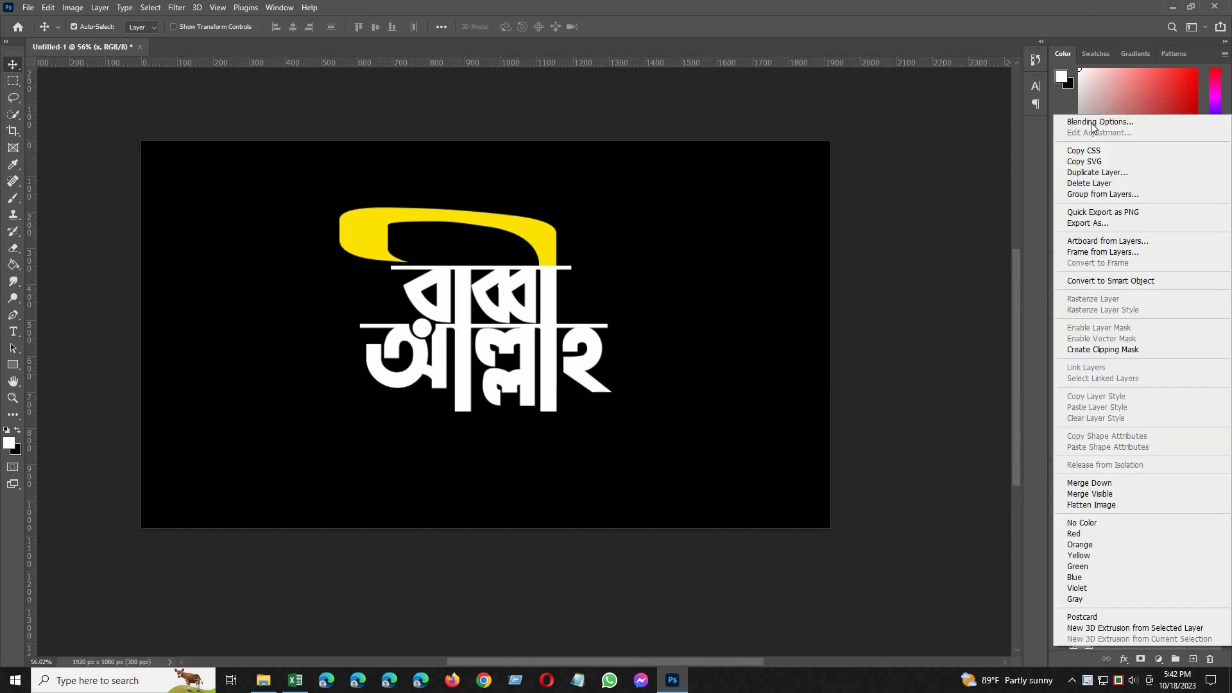
left_click(1091, 121)
left_click(759, 331)
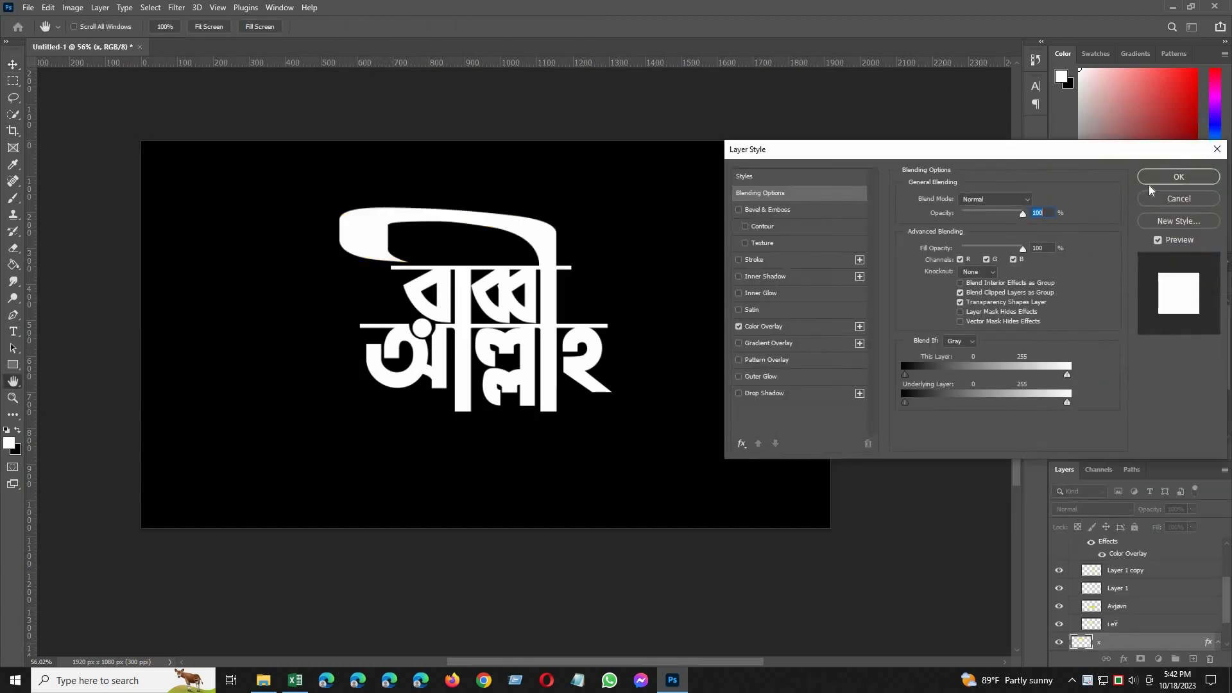
key("Return")
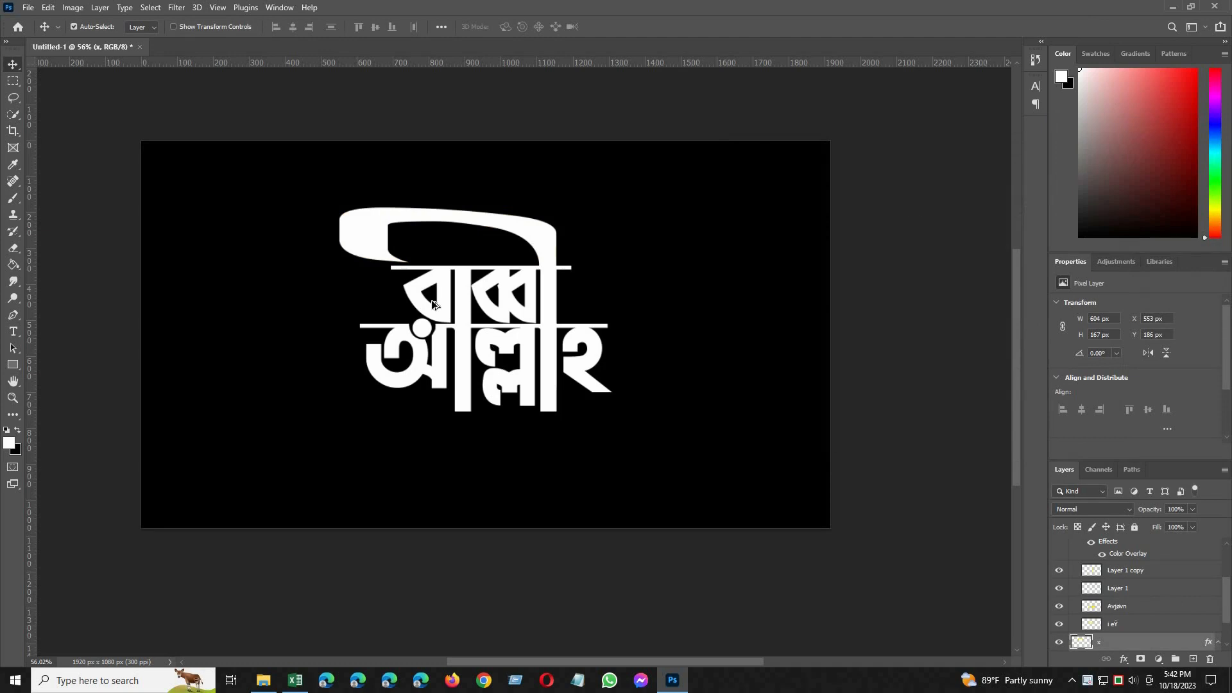
Add a new layer above the text layer and draw an elliptical selection about 55 x 56 px around the dot
scroll(471, 350, "up", 5)
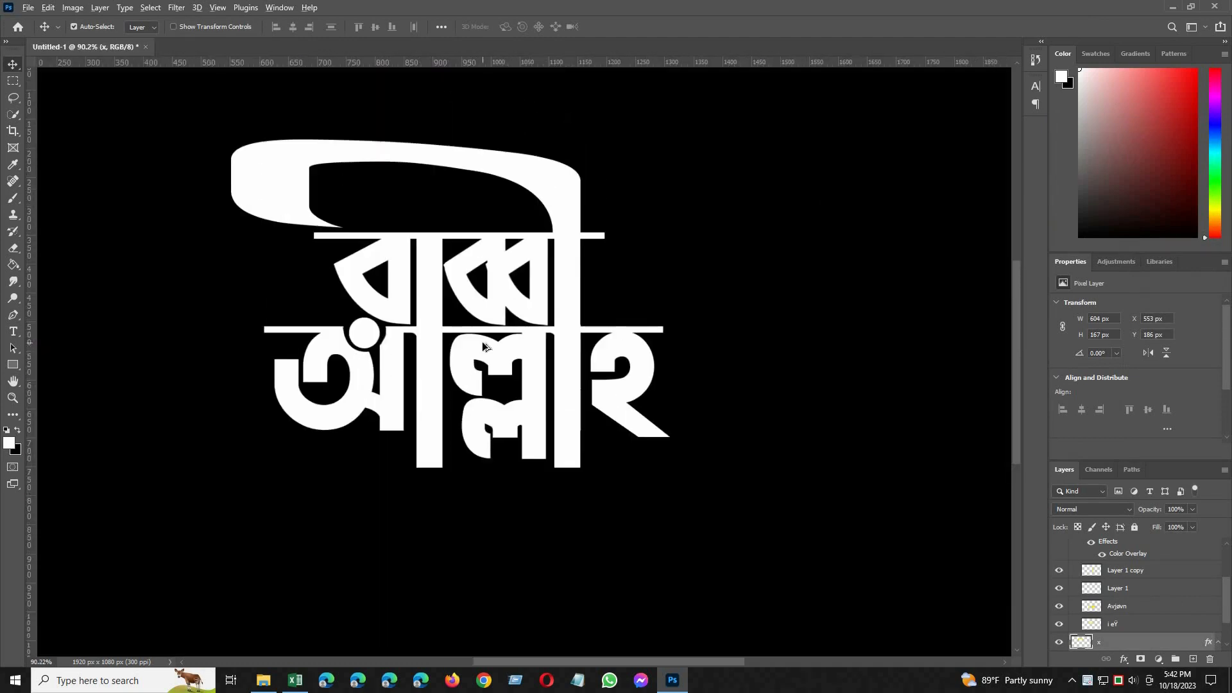
scroll(485, 347, "up", 4)
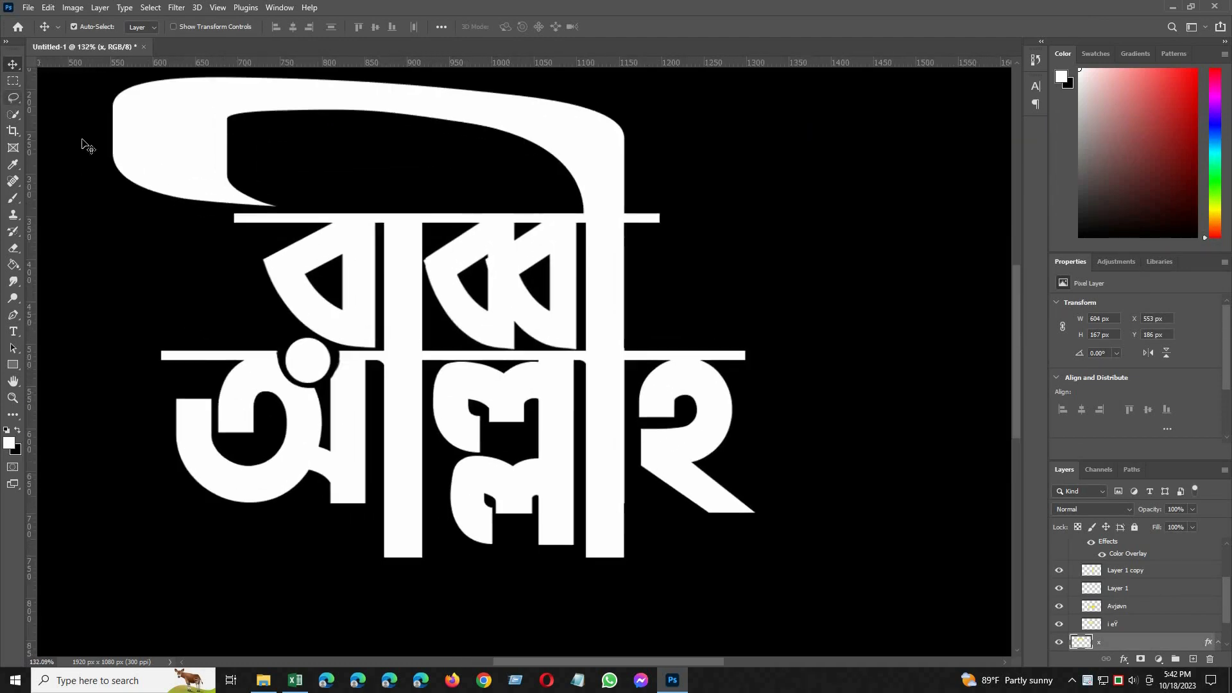
right_click(13, 80)
left_click(71, 94)
scroll(1129, 564, "up", 3)
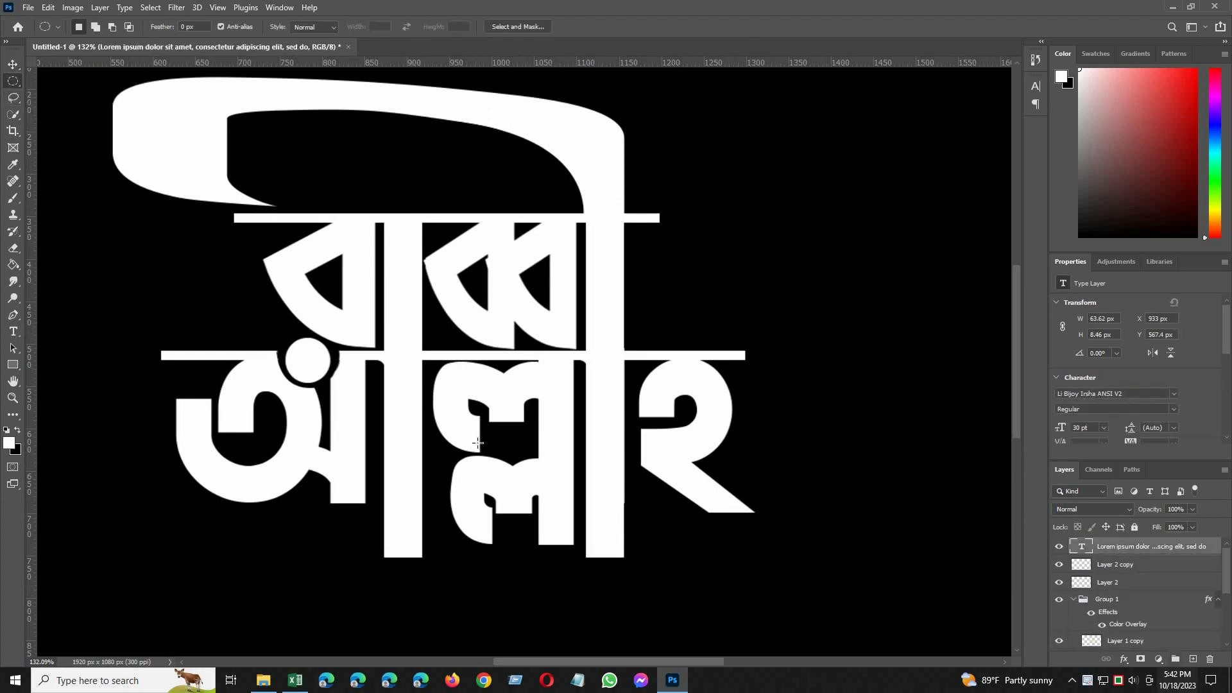
left_click(1194, 659)
scroll(288, 319, "up", 5)
mouse_move(286, 318)
left_mouse_down()
mouse_move(394, 385)
mouse_move(391, 428)
left_mouse_up()
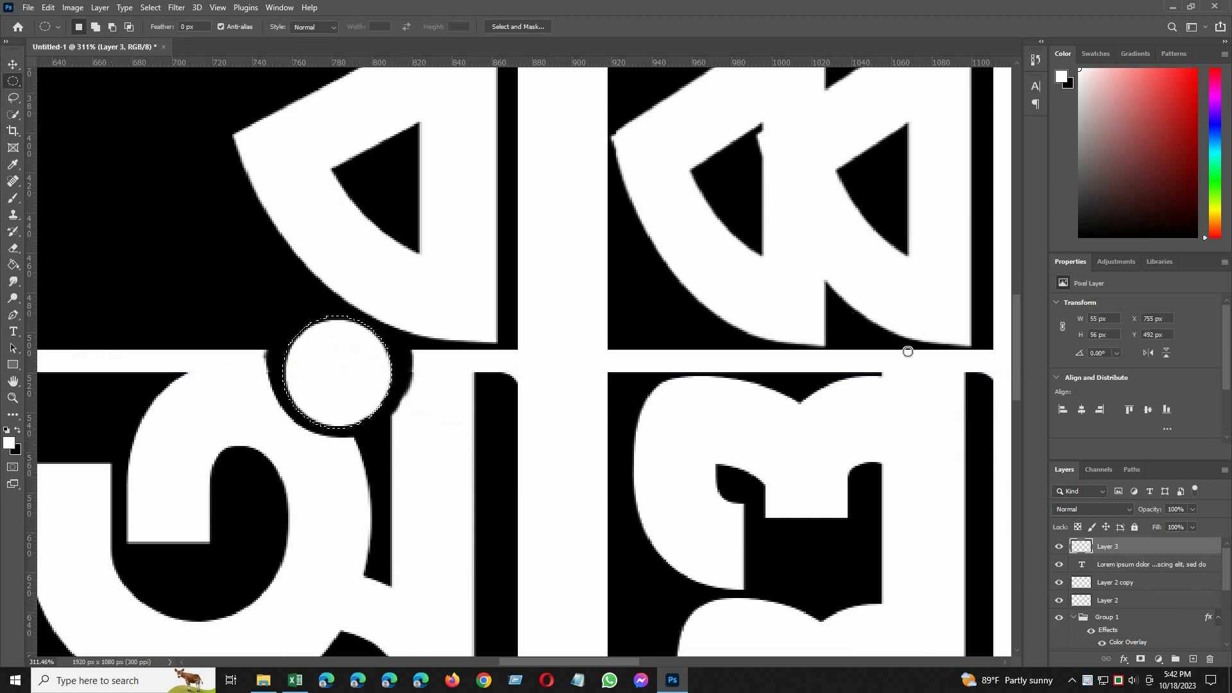
Set the foreground color to bright red, fill the circular selection with the Paint Bucket and deselect
left_click(992, 326)
left_click(1120, 319)
left_click(13, 265)
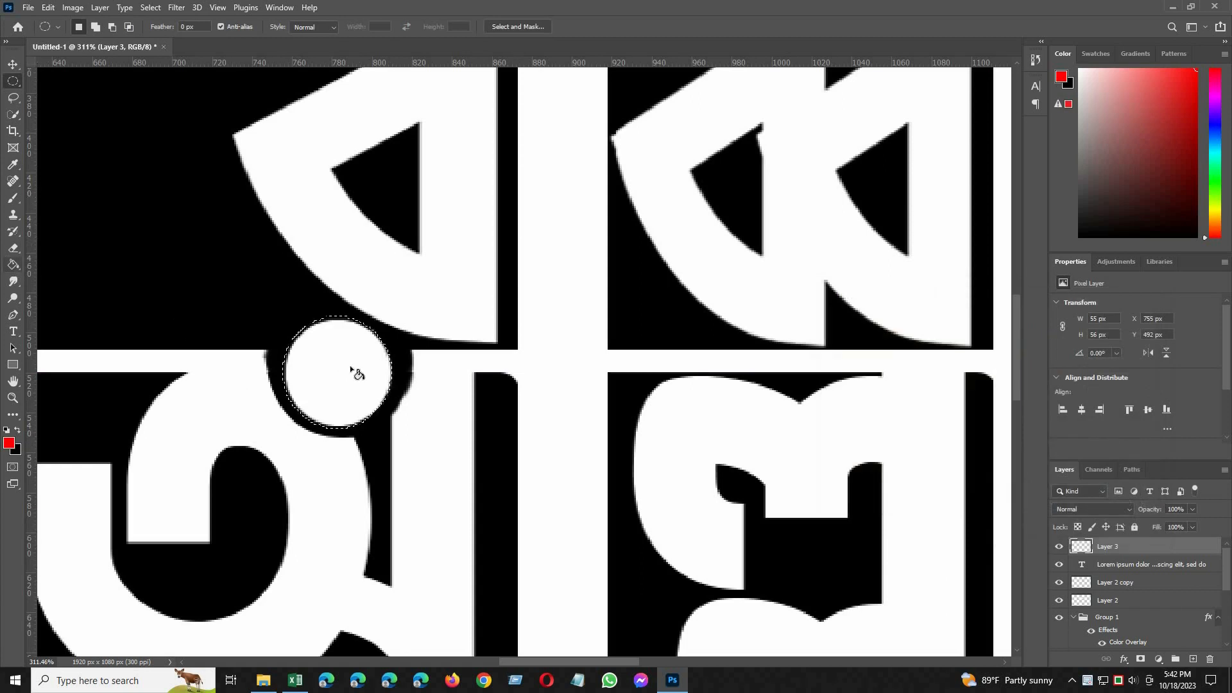
left_click(351, 368)
key("ctrl+d")
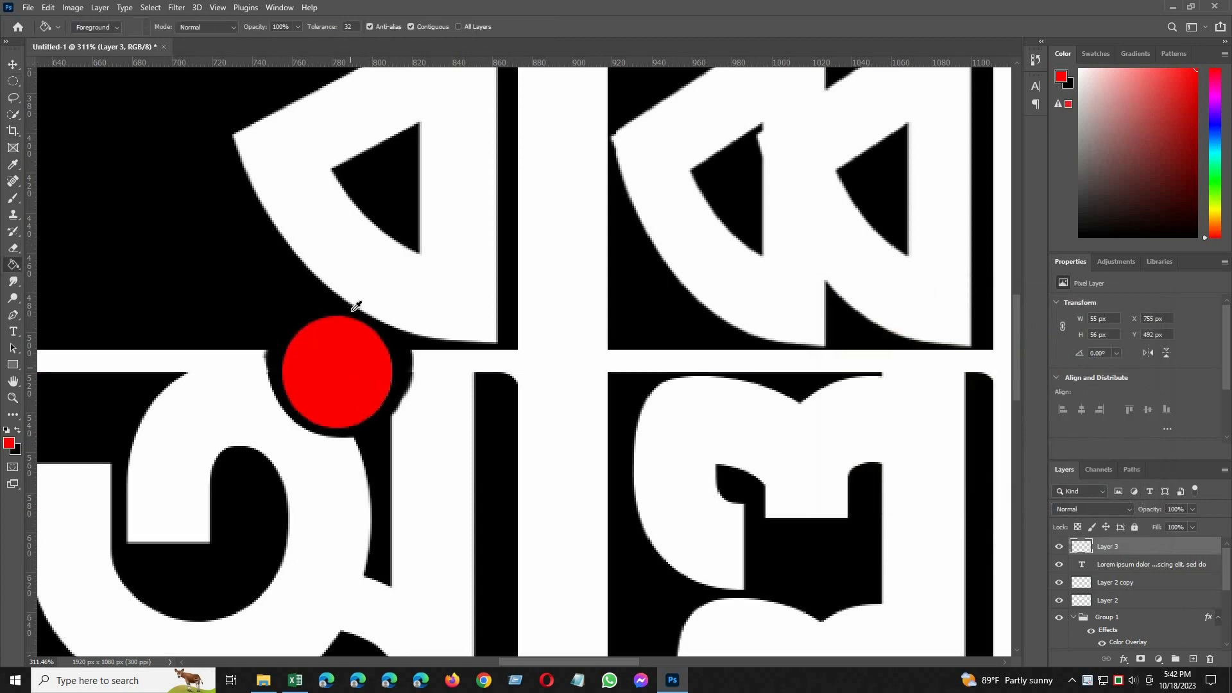
Delete the leftover "Lorem ipsum" text layer
scroll(394, 312, "down", 15)
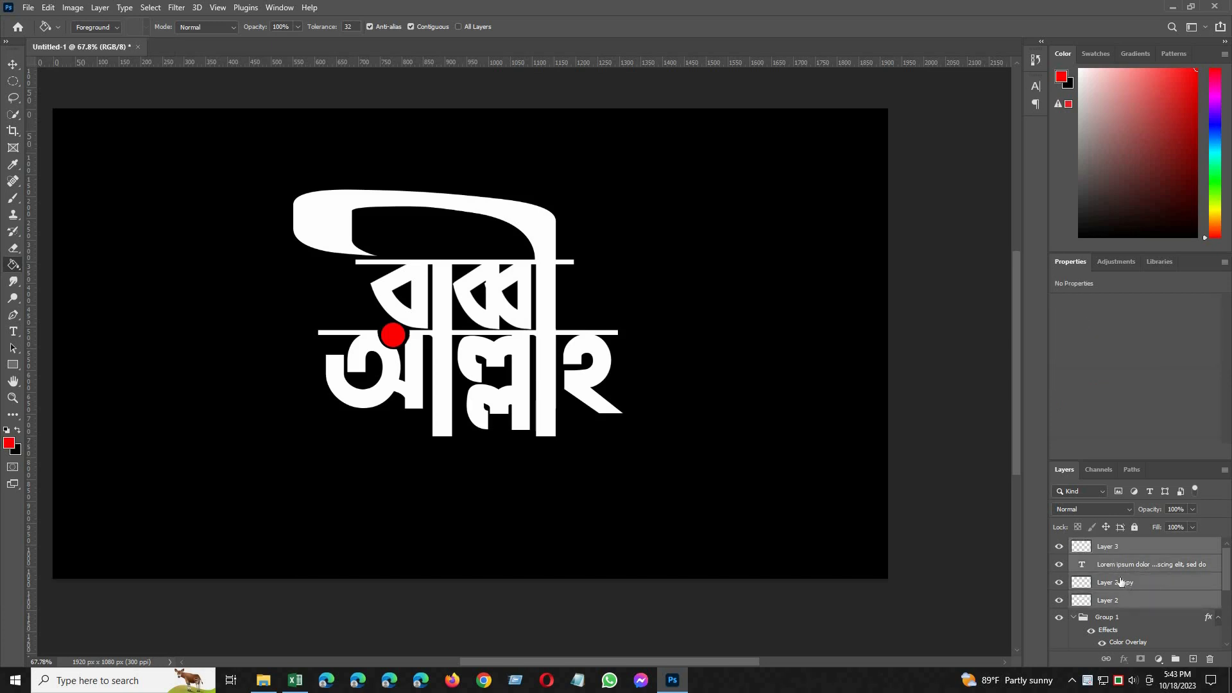
left_click(1120, 571)
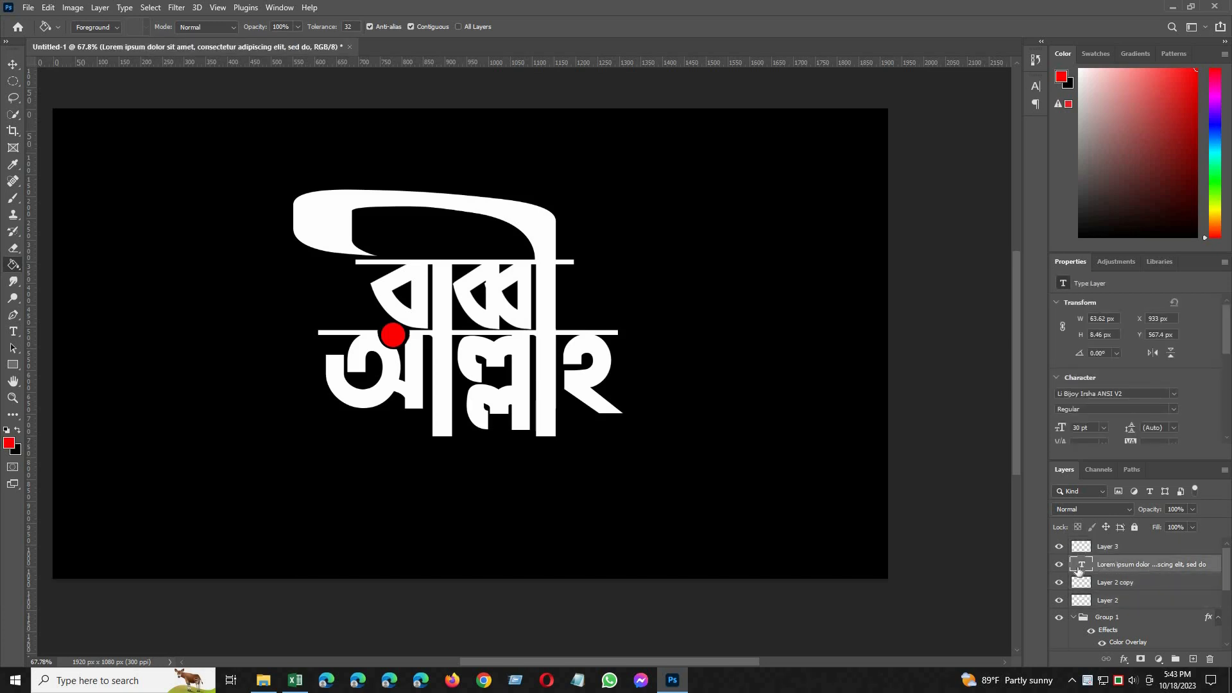
key("ctrl+comma")
key("Delete")
Merge Layer 2 copy, Layer 2, Group 1 and layer x into a single lettering layer, leaving Layer 3 and Layer 0 separate
left_click(1107, 582, "shift")
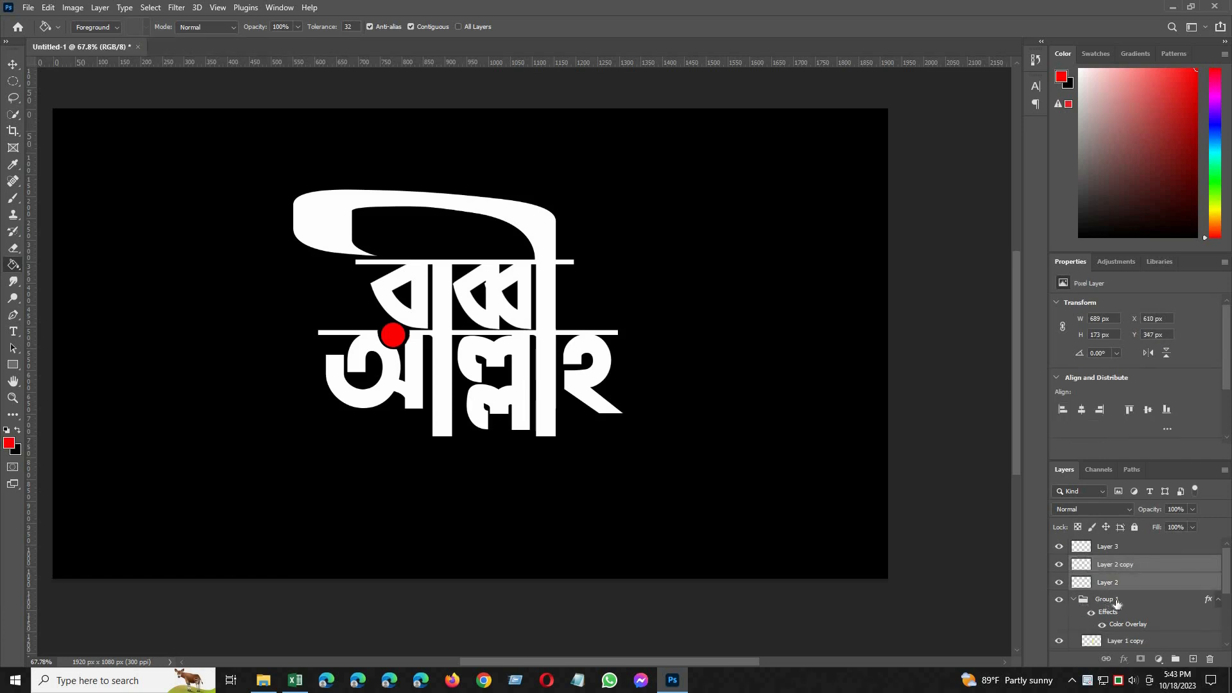
left_click(1117, 603, "shift")
scroll(1122, 607, "down", 3)
left_click(1109, 583, "shift")
left_click(1074, 546)
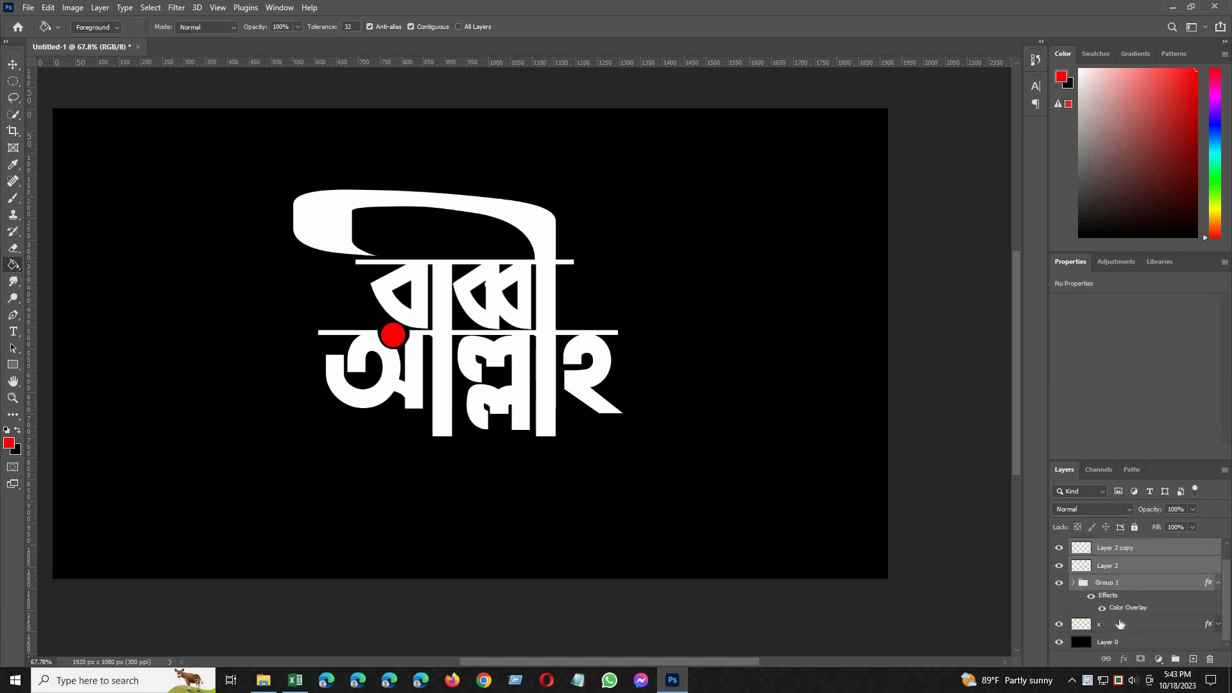
left_click(1138, 628, "shift")
key("ctrl+e")
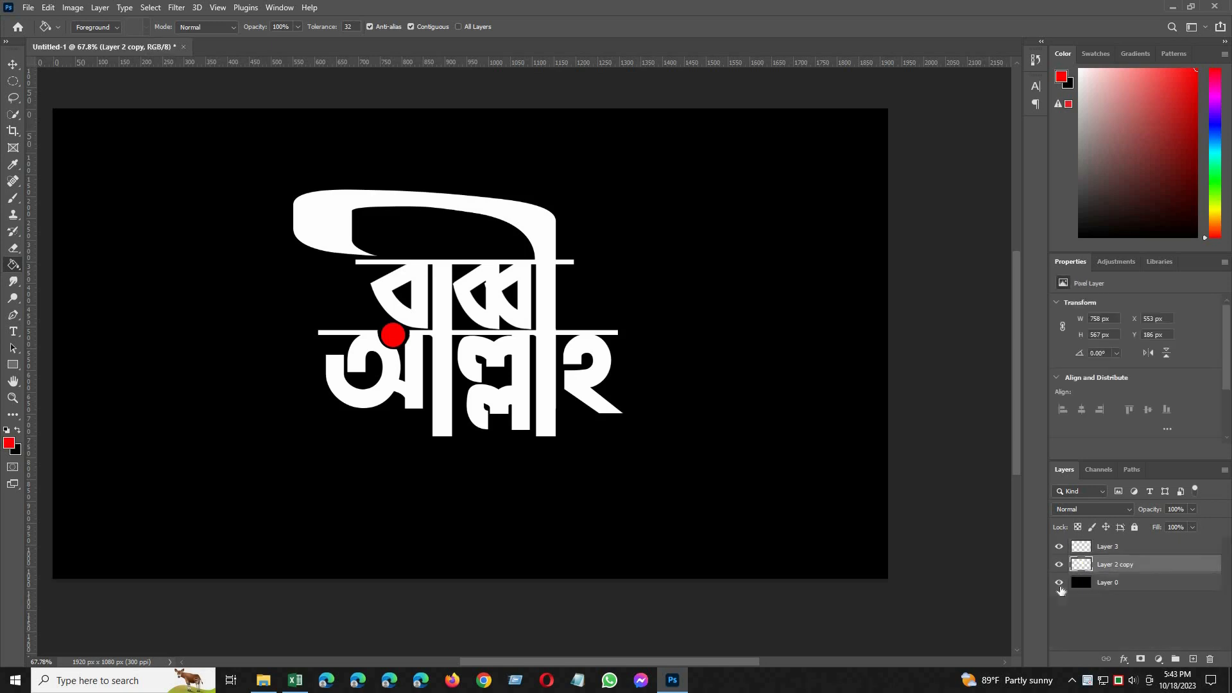
left_click(1055, 585)
key("ctrl+z")
scroll(522, 388, "down", 2)
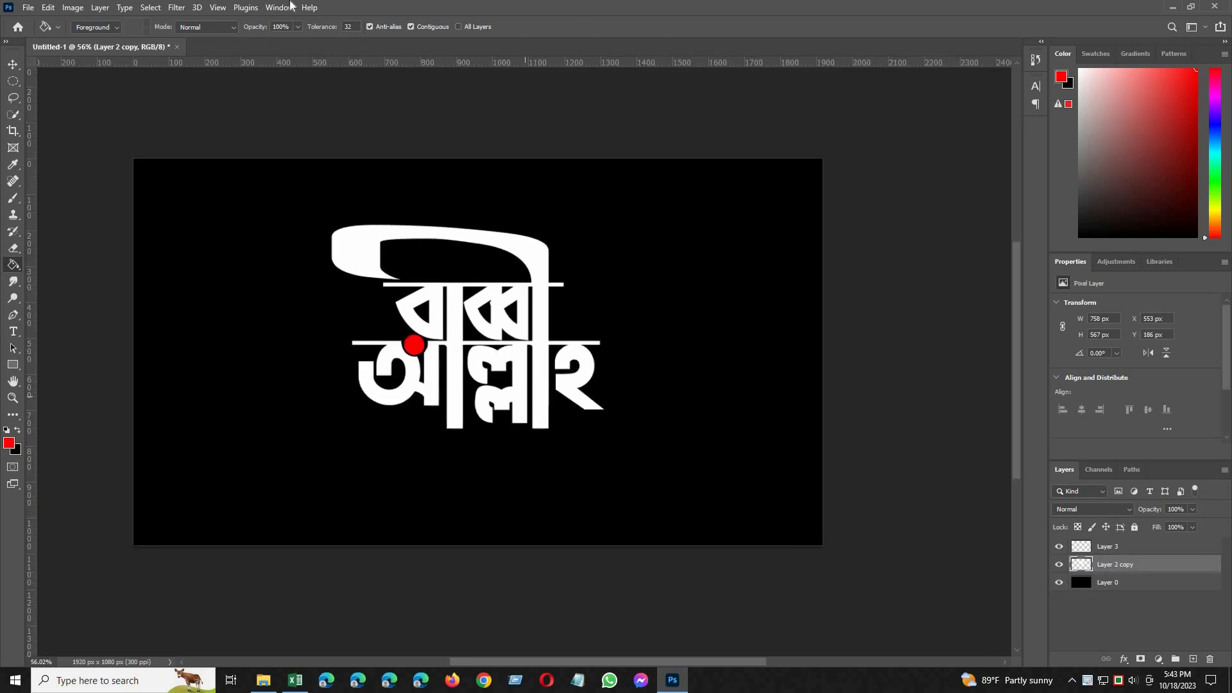
key("v")
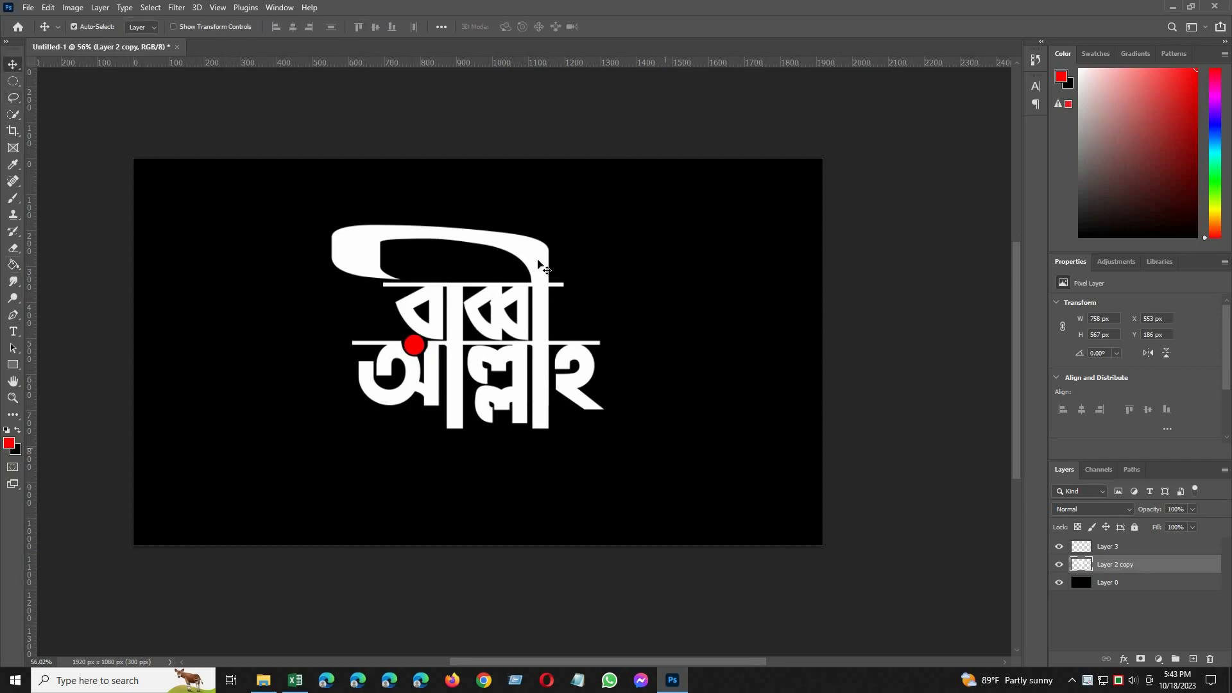
left_click_drag(538, 264, 493, 256)
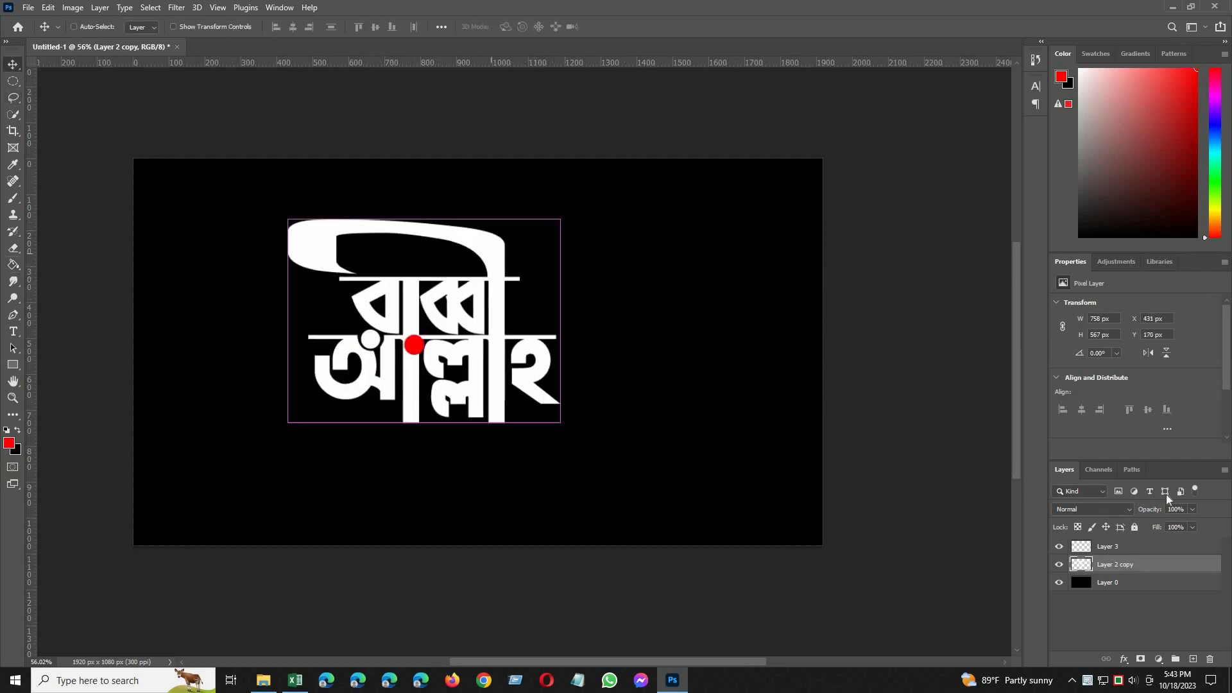
key("ctrl+z")
Free-transform Layer 3 together with Layer 2 copy and move the lettering about 46 px right and 21 px down towards the canvas centre
left_click(1109, 550, "shift")
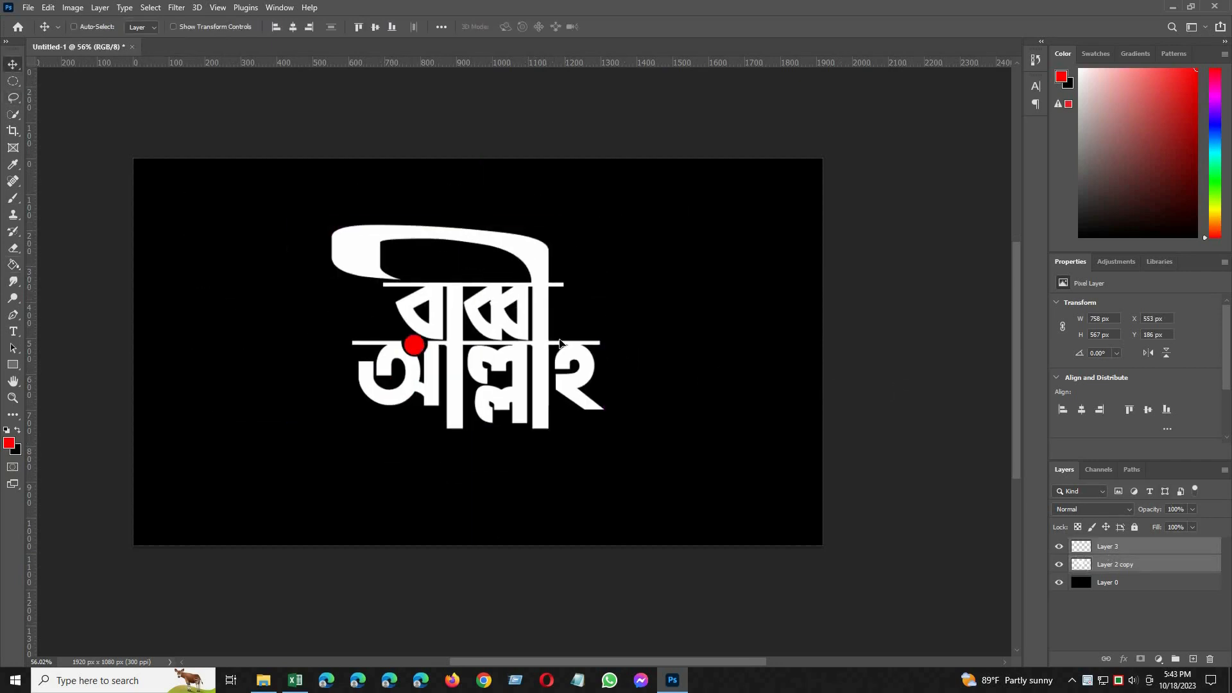
key("ctrl+t")
mouse_move(517, 317)
left_mouse_down()
mouse_move(542, 320)
mouse_move(532, 325)
left_mouse_up()
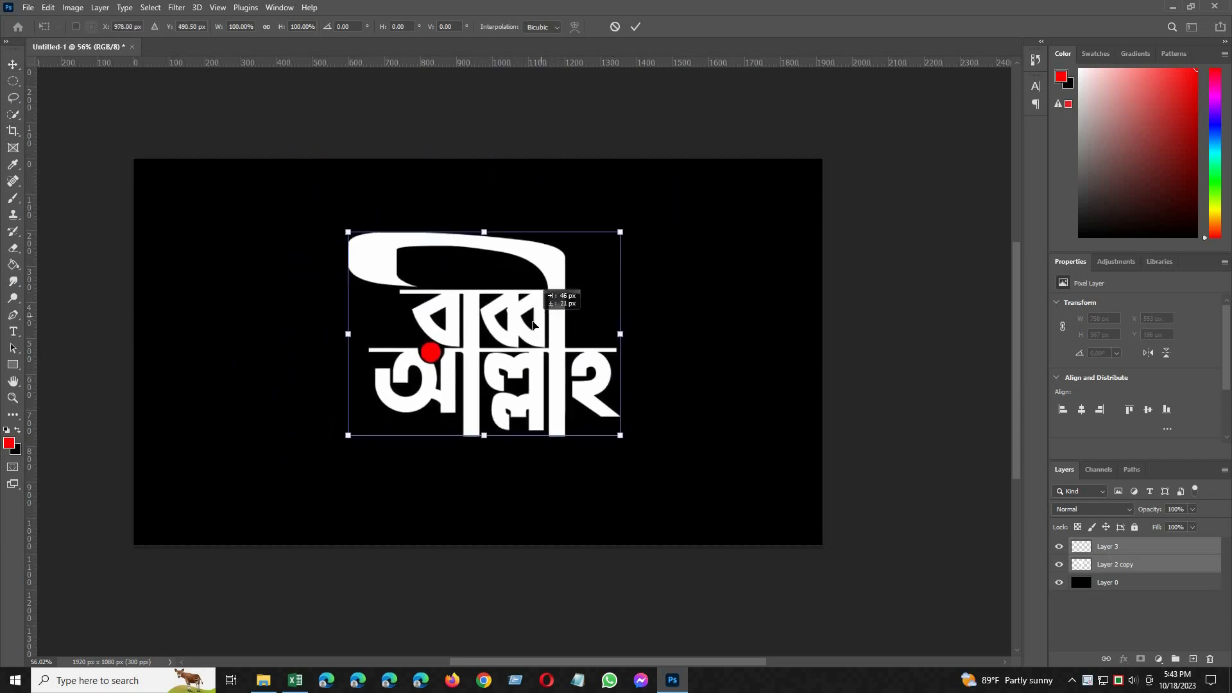